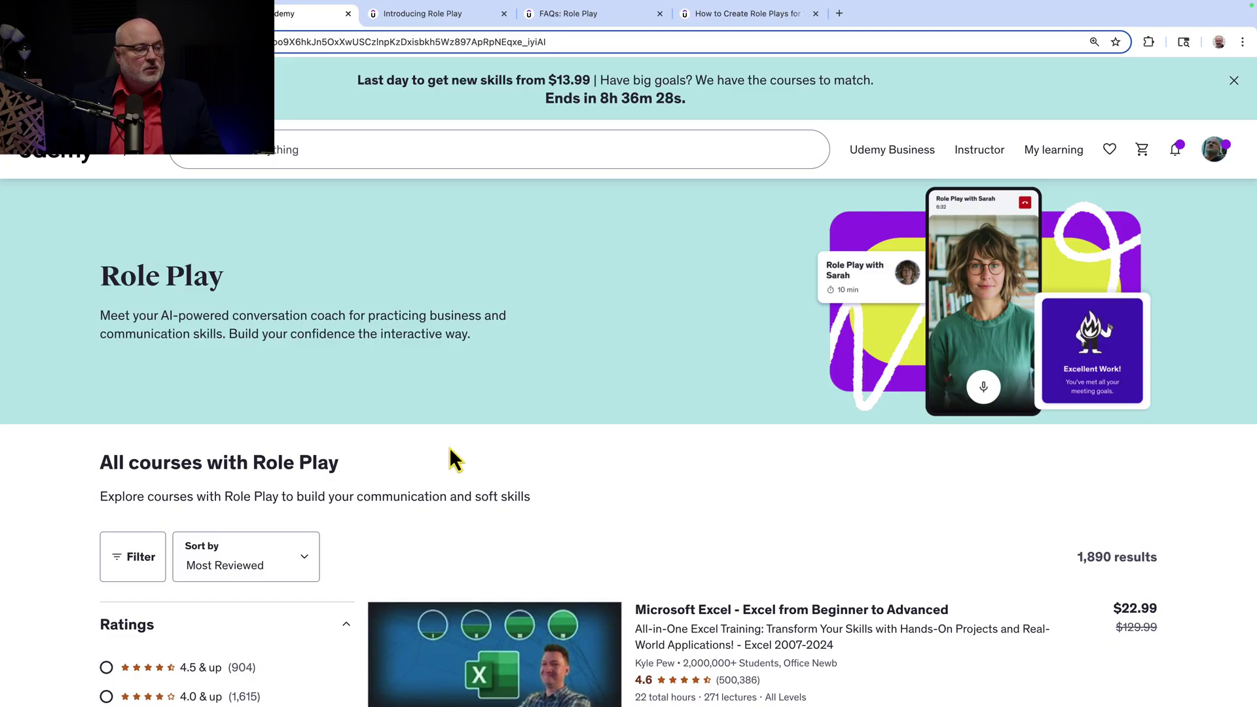
Scroll the Role Play listing and briefly highlight its 1,890 results count.
{"action": "scroll", "coordinate": [452, 447], "scroll_direction": "down", "scroll_amount": 2}
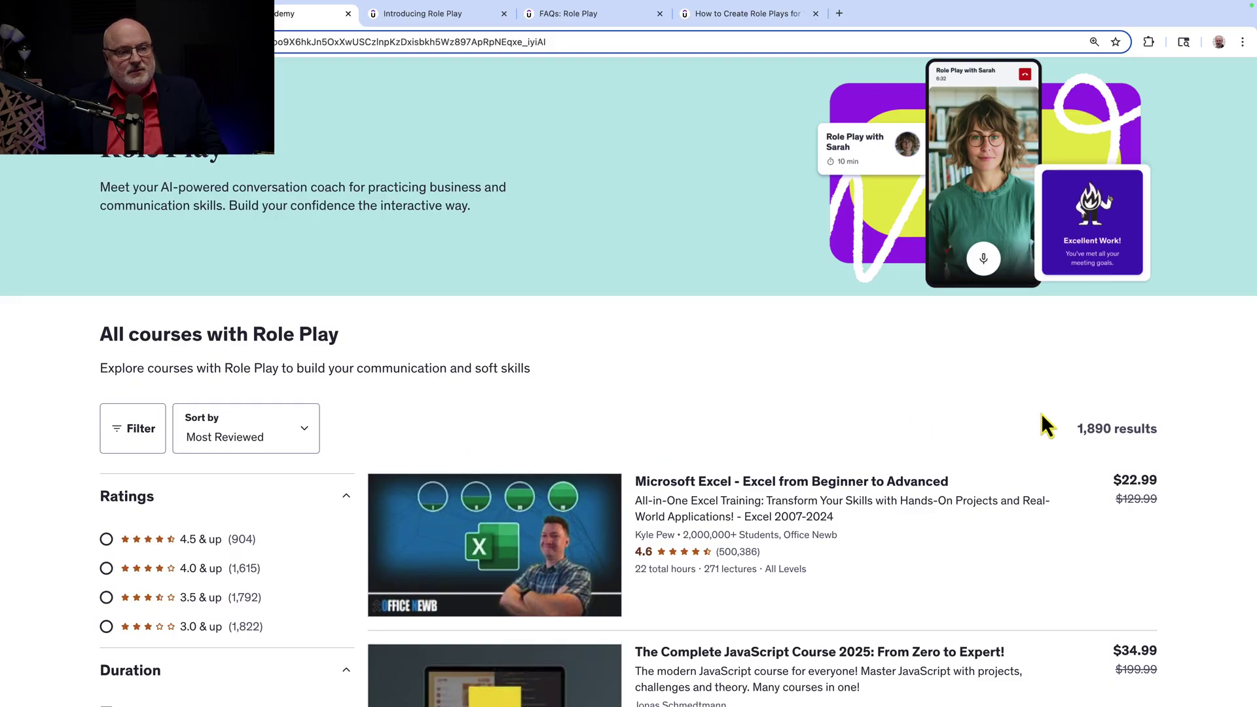
{"action": "left_click_drag", "start_coordinate": [1077, 430], "coordinate": [1109, 430]}
{"action": "left_click", "coordinate": [794, 455]}
{"action": "scroll", "coordinate": [794, 454], "scroll_direction": "up", "scroll_amount": 2}
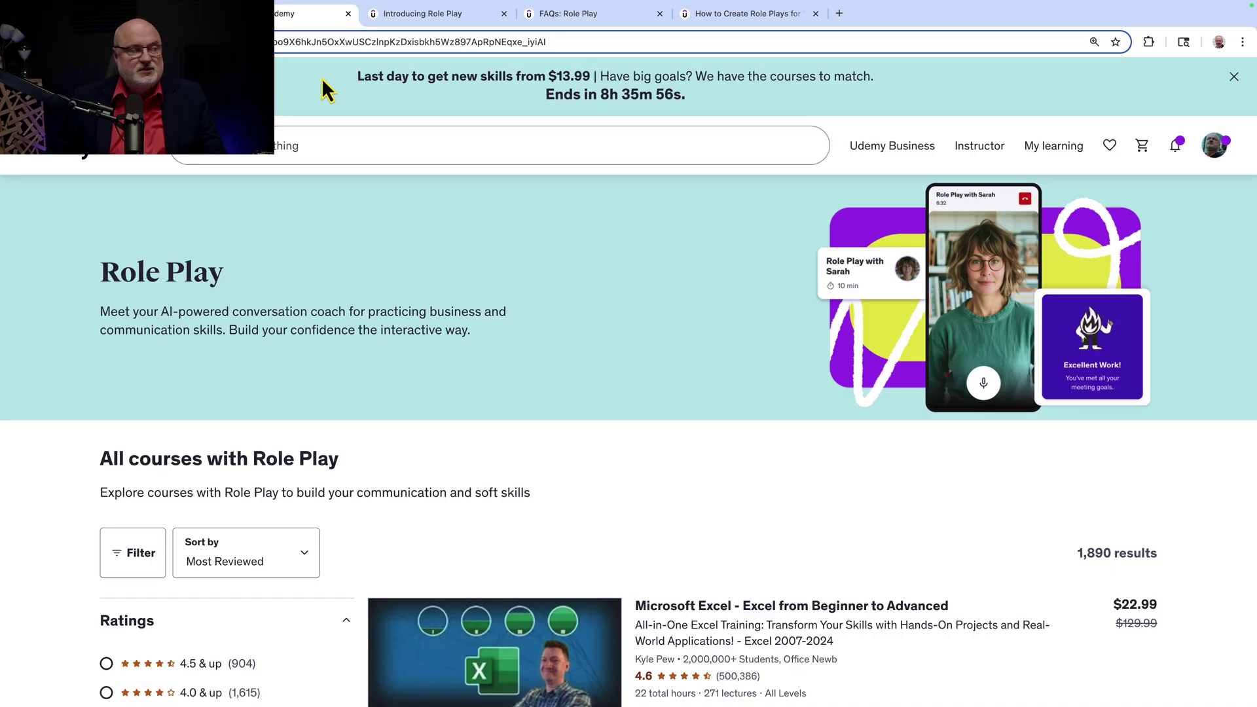
Switch to the course curriculum and scroll up to Role Play 1 in Section 2.
{"action": "left_click", "coordinate": [150, 13]}
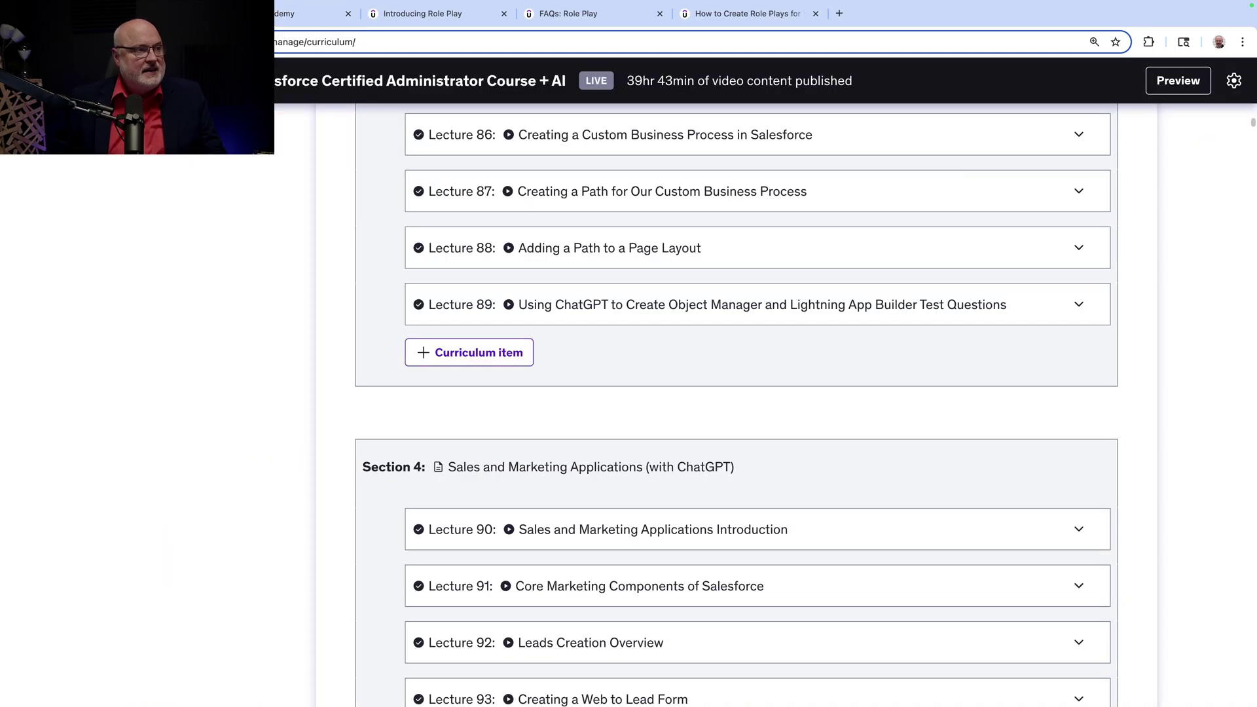
{"action": "scroll", "coordinate": [371, 331], "scroll_direction": "up", "scroll_amount": 10}
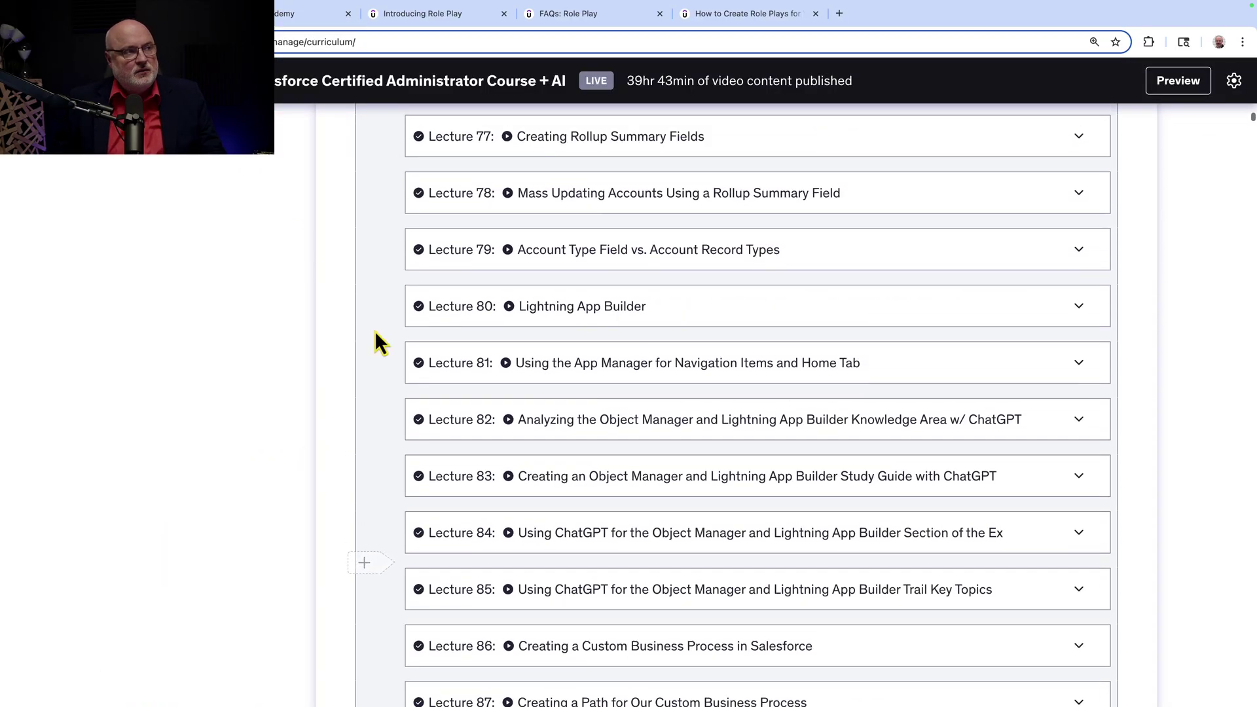
{"action": "scroll", "coordinate": [380, 341], "scroll_direction": "up", "scroll_amount": 10}
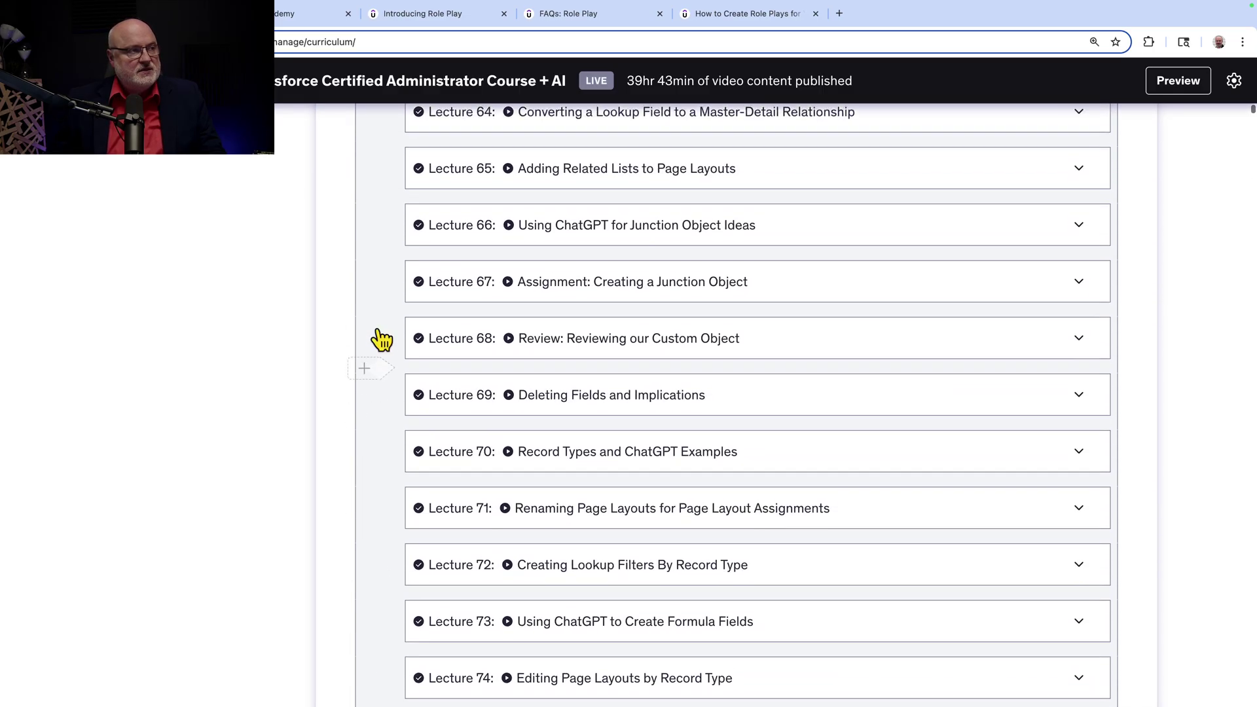
{"action": "scroll", "coordinate": [383, 339], "scroll_direction": "up", "scroll_amount": 10}
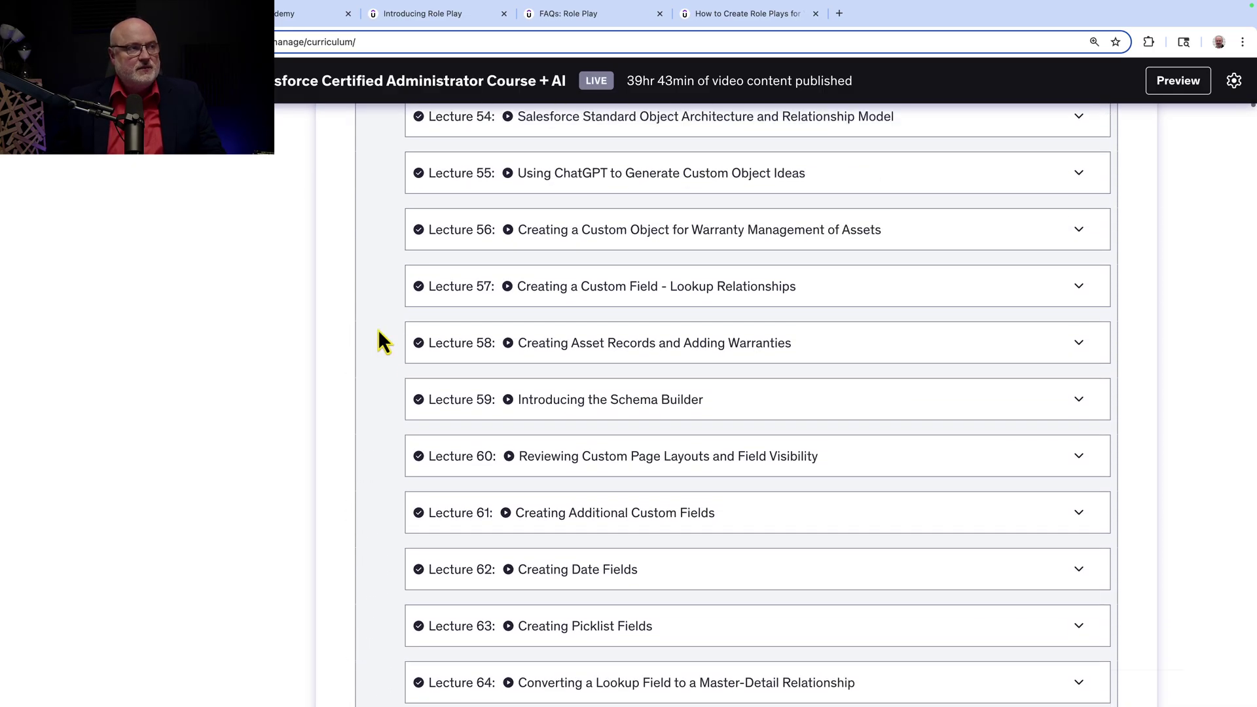
{"action": "scroll", "coordinate": [383, 339], "scroll_direction": "up", "scroll_amount": 6}
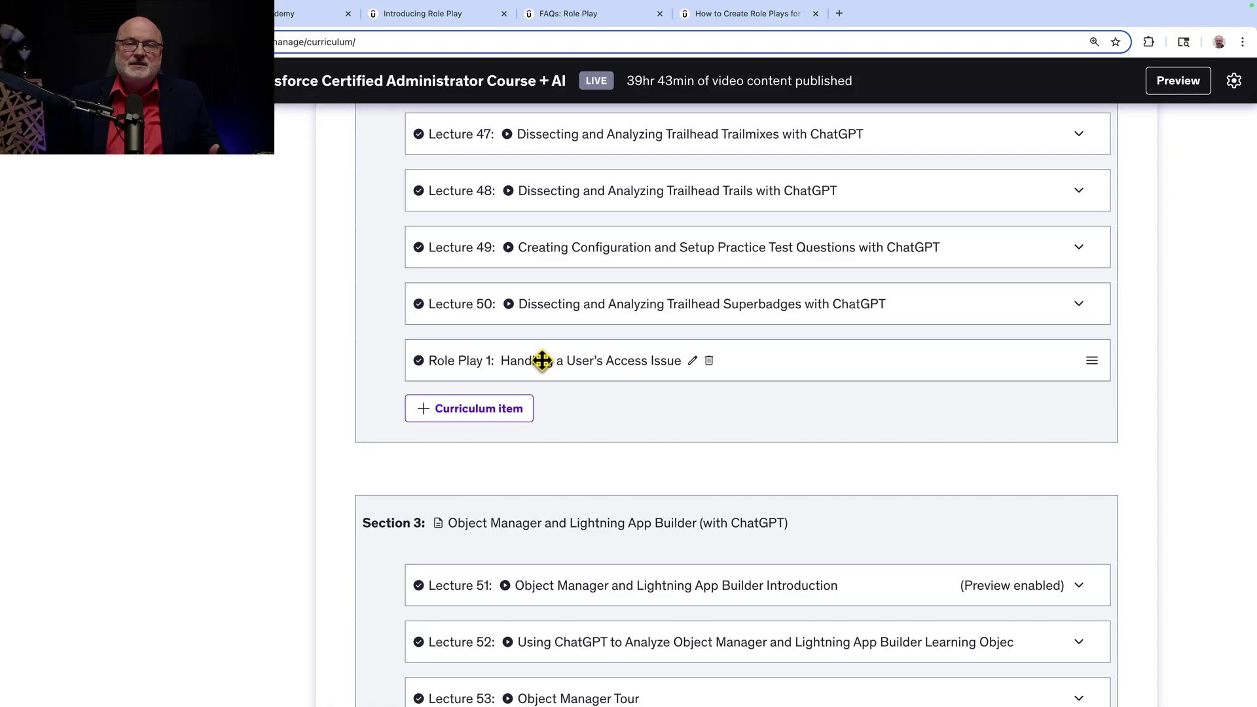
Browse the Introducing Role Play, FAQs and How to Create Role Plays articles, then return to the editor.
{"action": "left_click", "coordinate": [446, 15]}
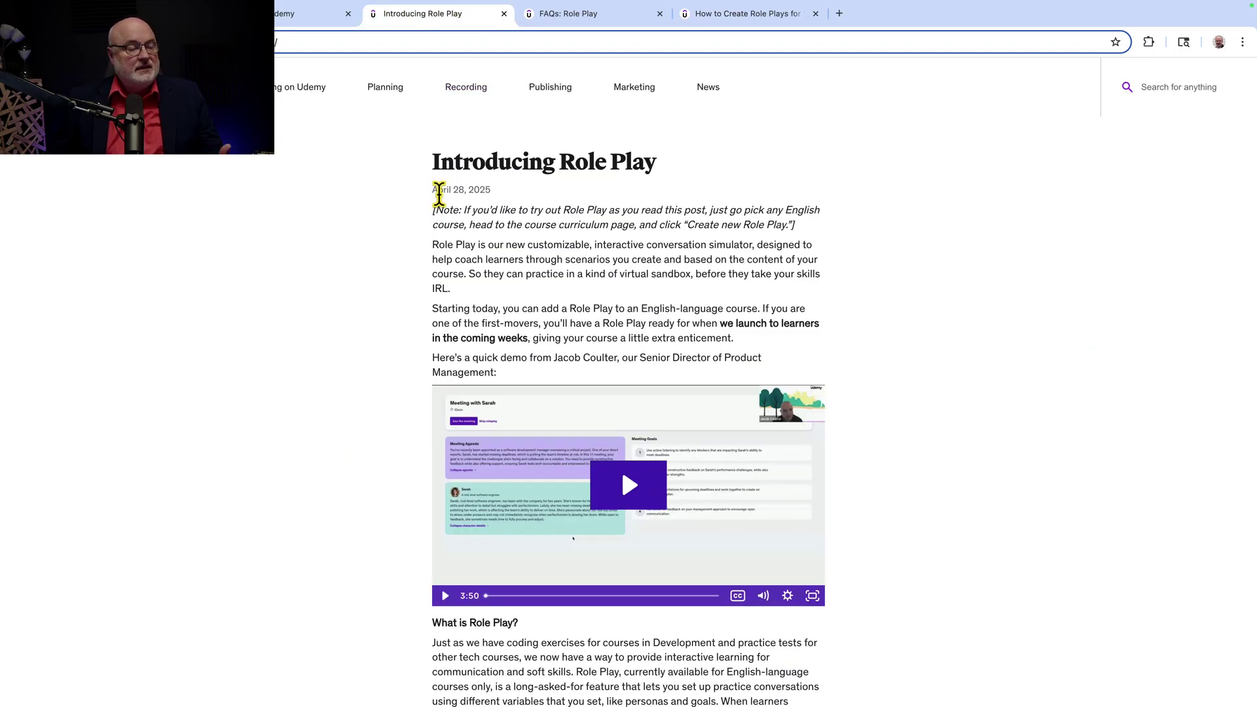
{"action": "left_click", "coordinate": [567, 16]}
{"action": "left_click", "coordinate": [706, 18]}
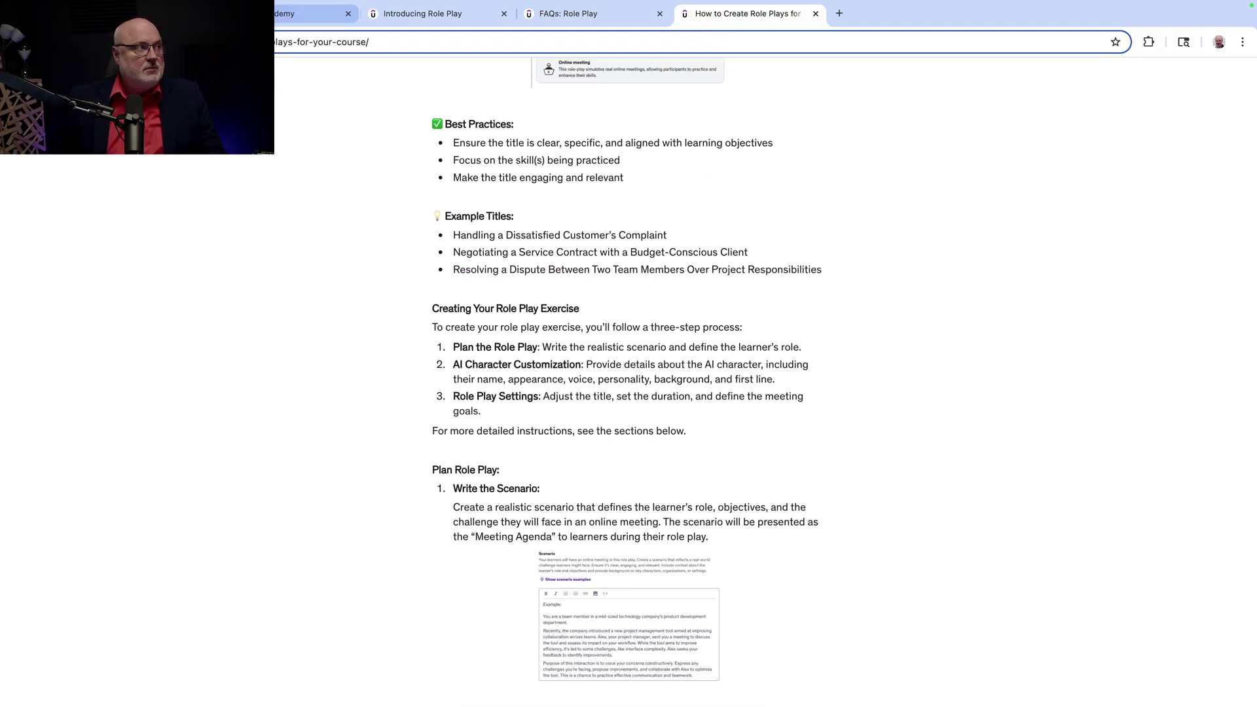
{"action": "left_click", "coordinate": [289, 13]}
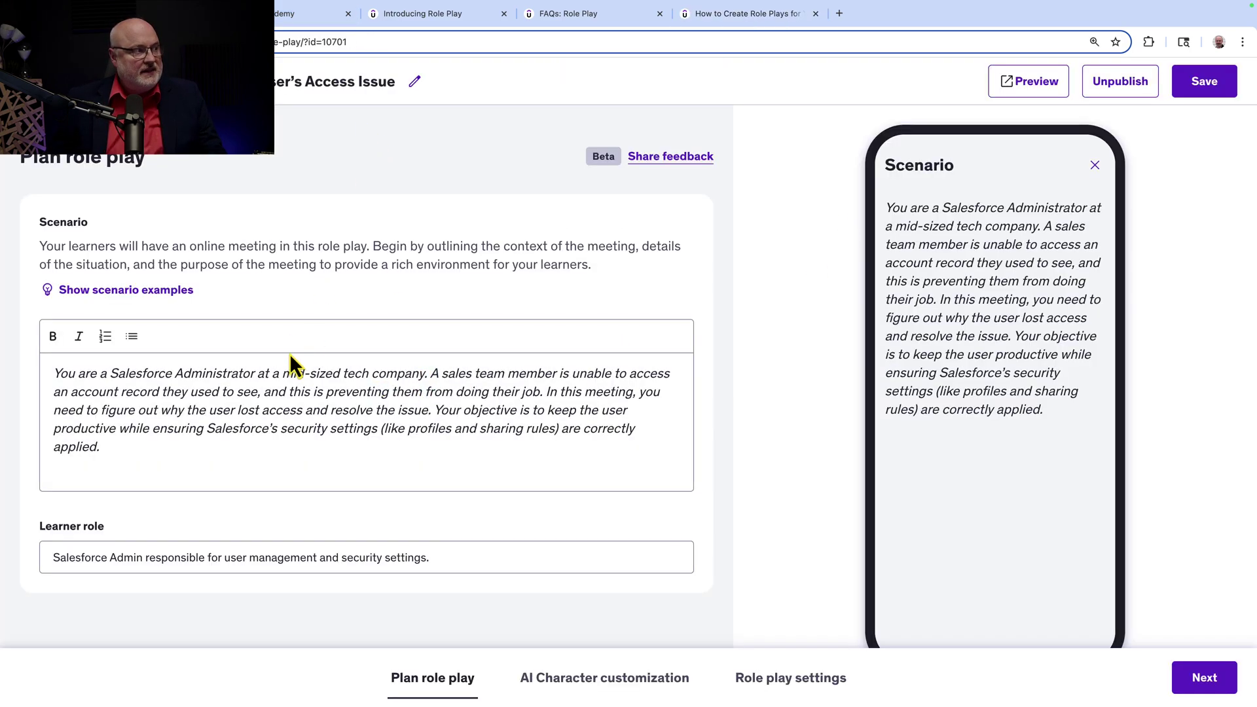
{"action": "left_click", "coordinate": [275, 420]}
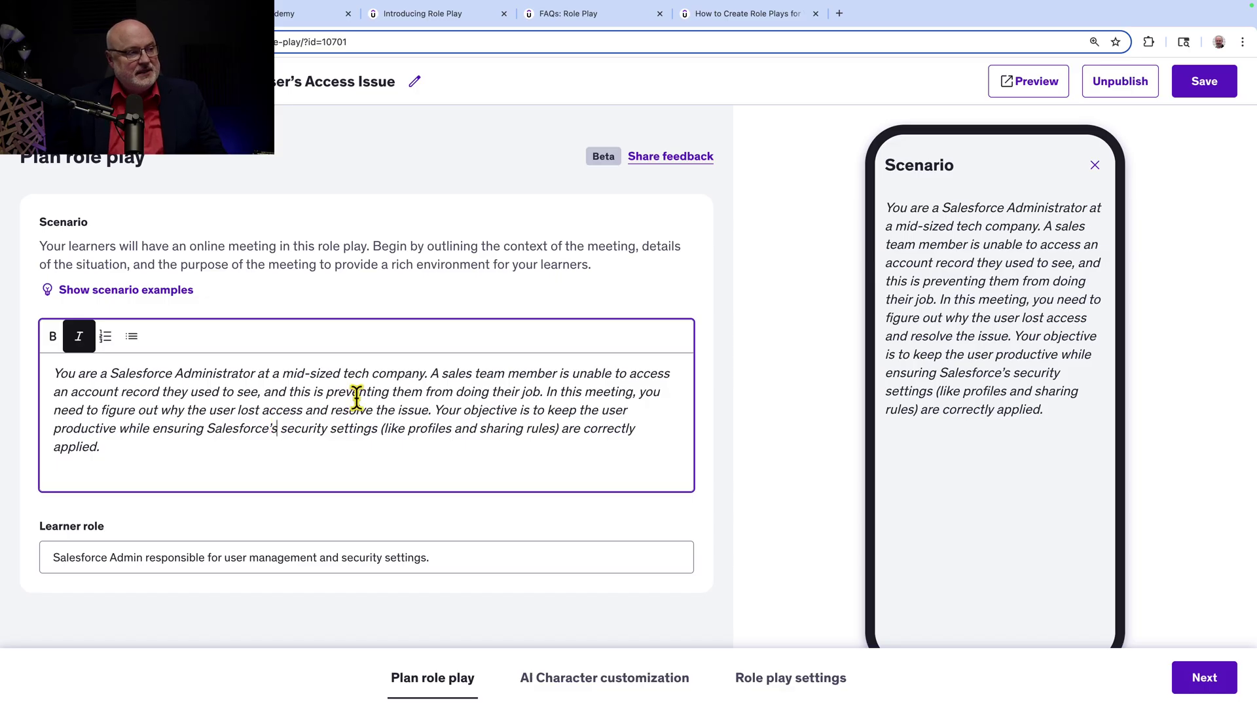
{"action": "left_click", "coordinate": [496, 387]}
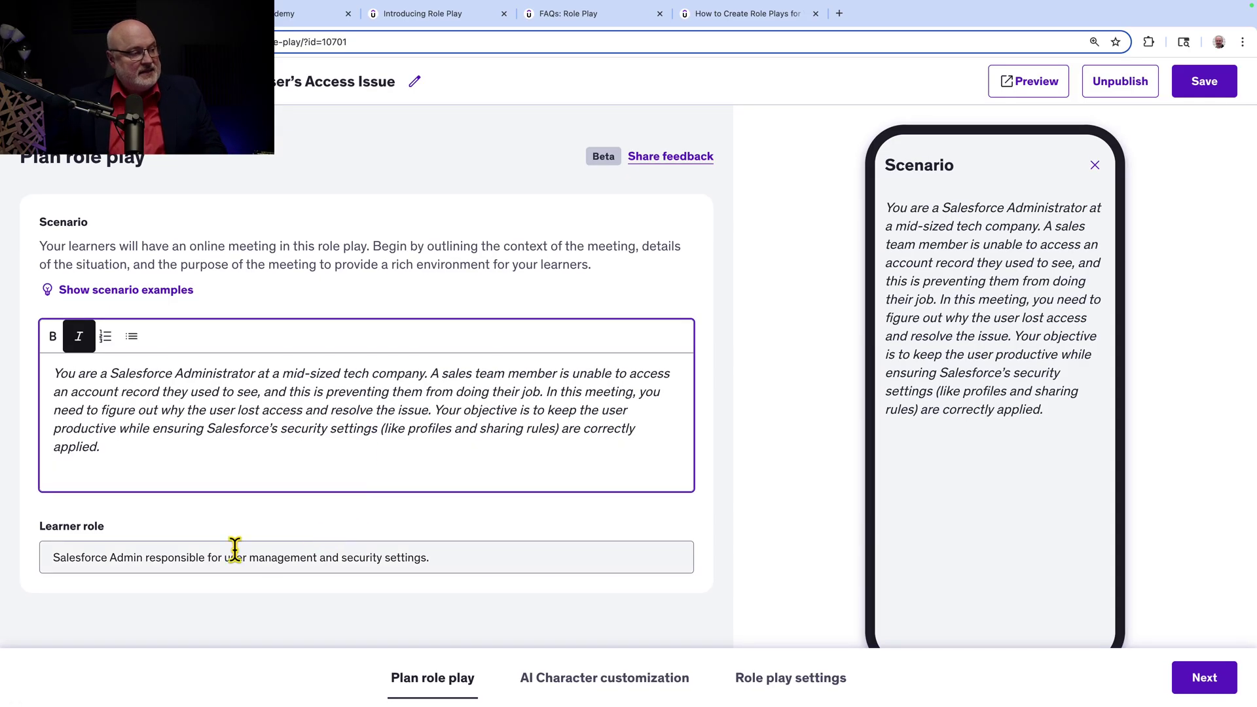
{"action": "left_click", "coordinate": [98, 557]}
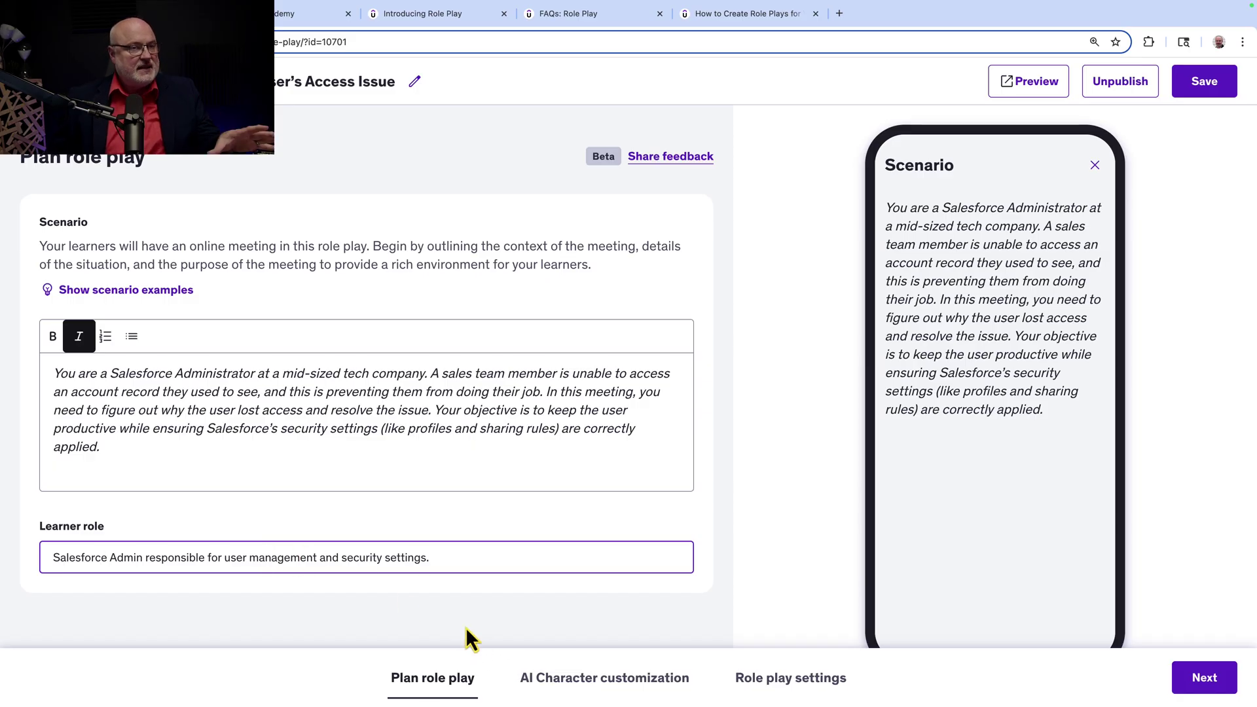
Review Alex's name, character role, personality and first line, then move to Role play settings.
{"action": "left_click", "coordinate": [623, 686]}
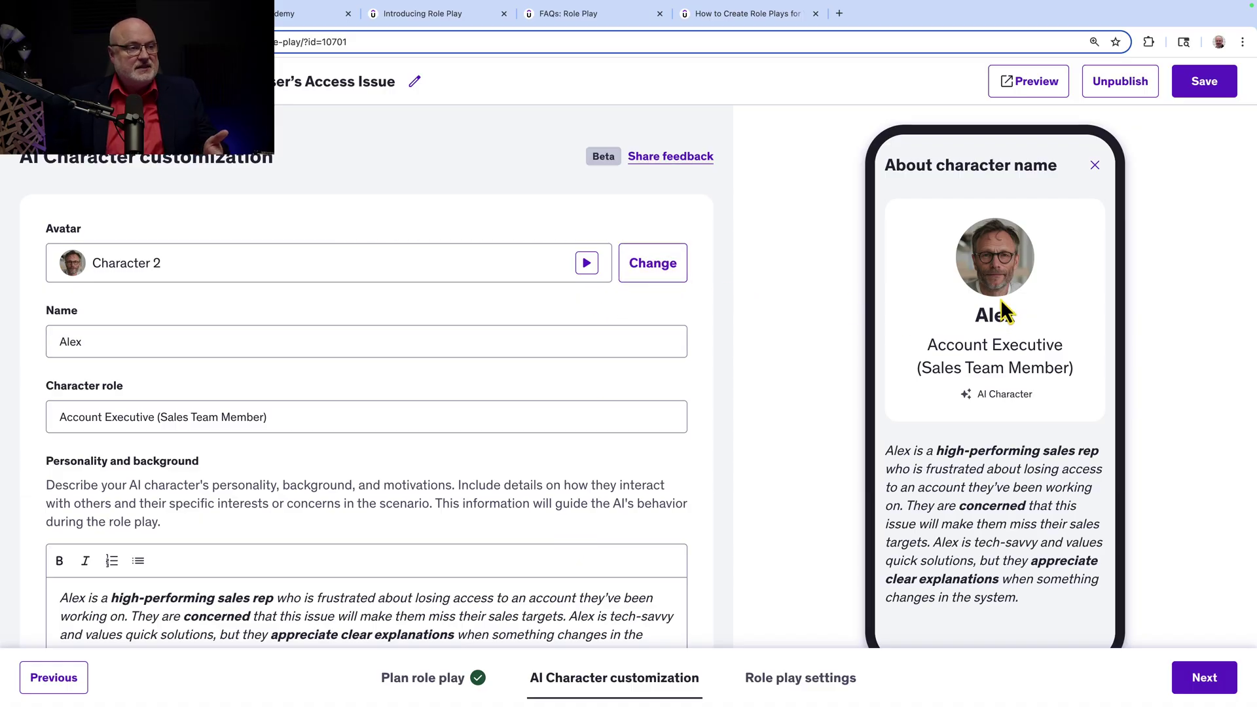
{"action": "left_click", "coordinate": [201, 340]}
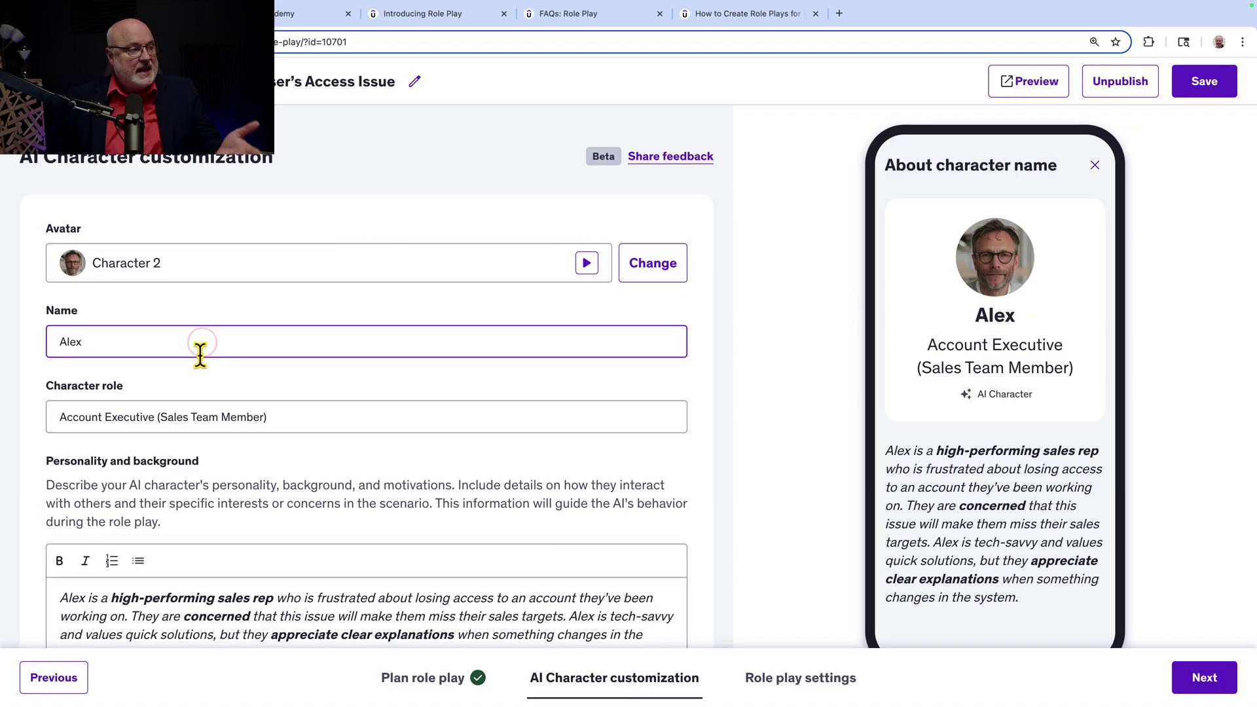
{"action": "left_click", "coordinate": [207, 413]}
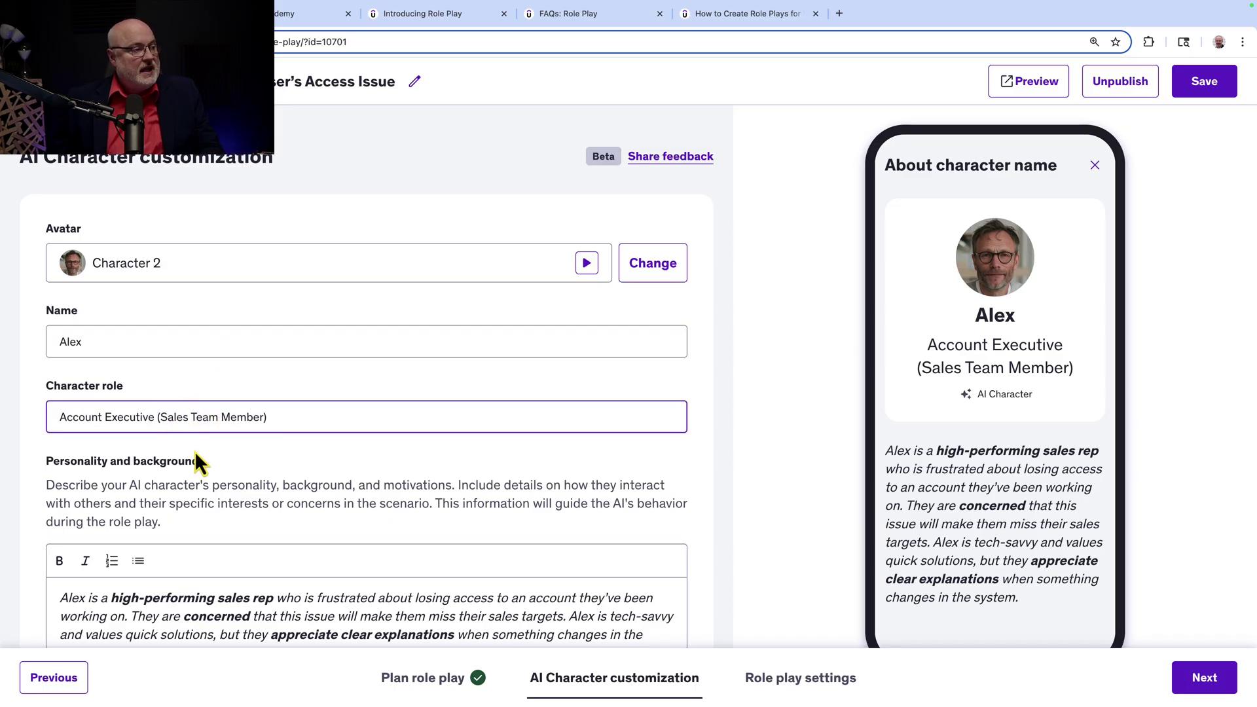
{"action": "scroll", "coordinate": [194, 450], "scroll_direction": "down", "scroll_amount": 3}
{"action": "scroll", "coordinate": [195, 450], "scroll_direction": "down", "scroll_amount": 2}
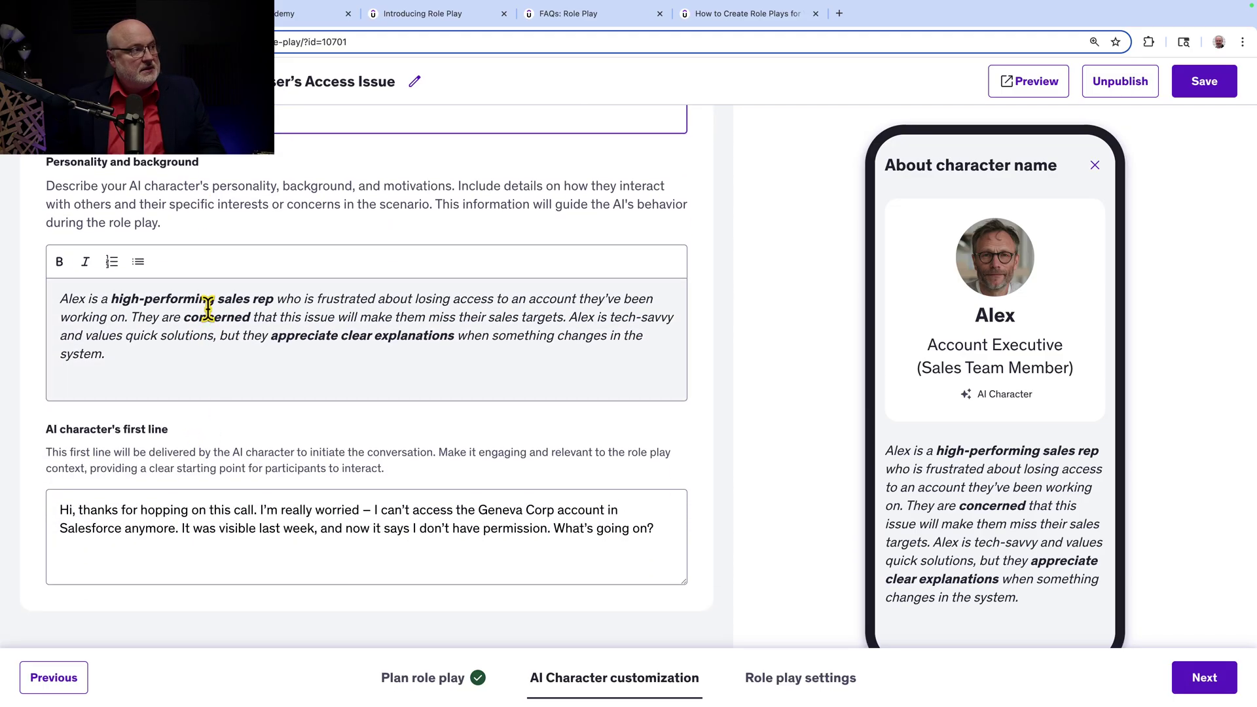
{"action": "left_click", "coordinate": [208, 308]}
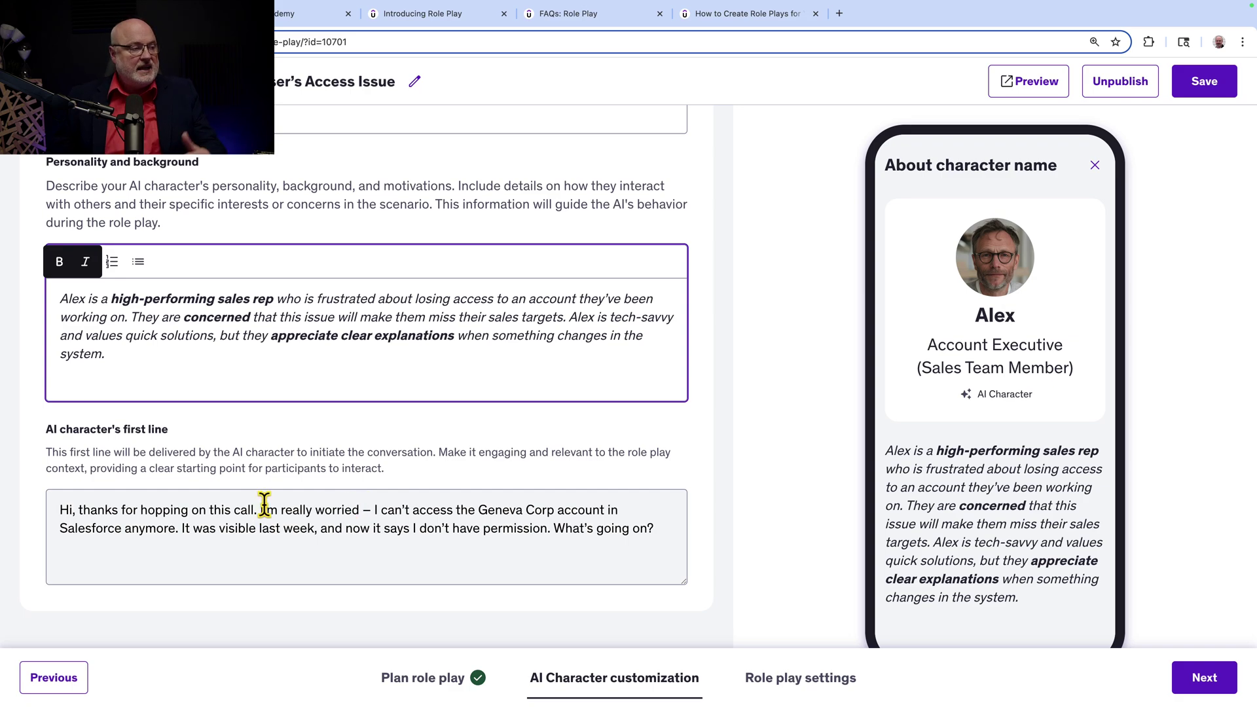
{"action": "left_click", "coordinate": [419, 508]}
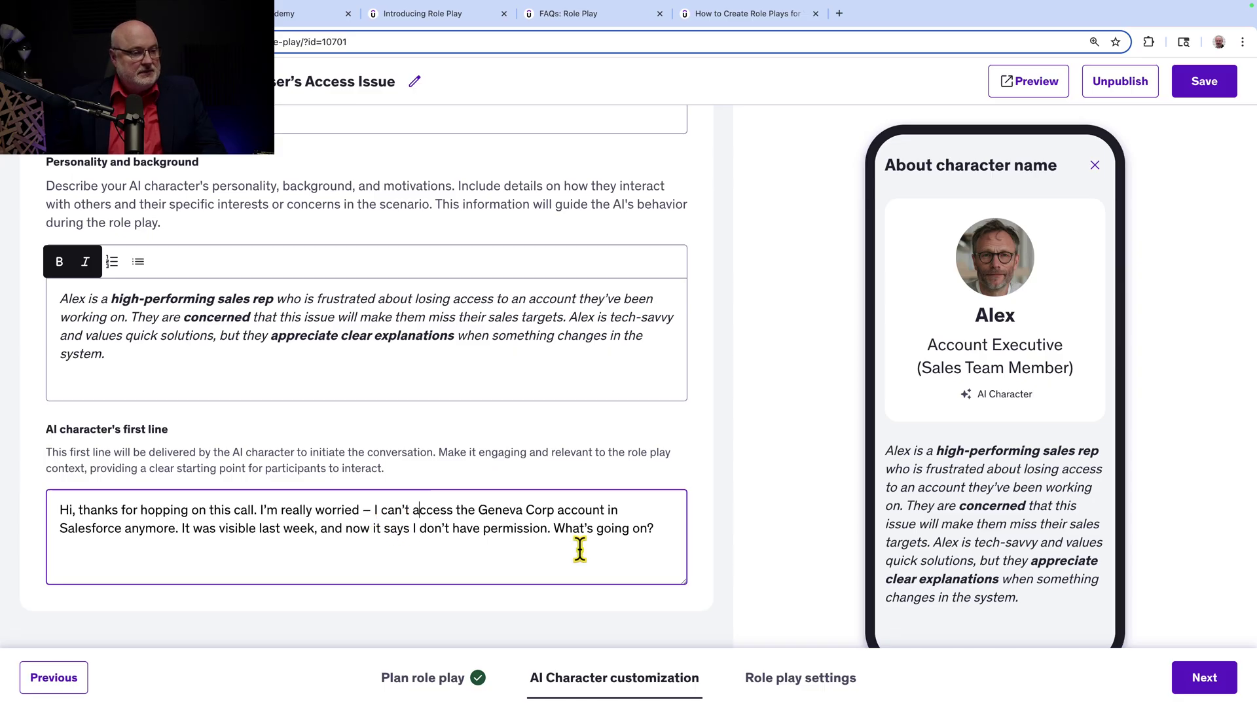
{"action": "left_click", "coordinate": [802, 678]}
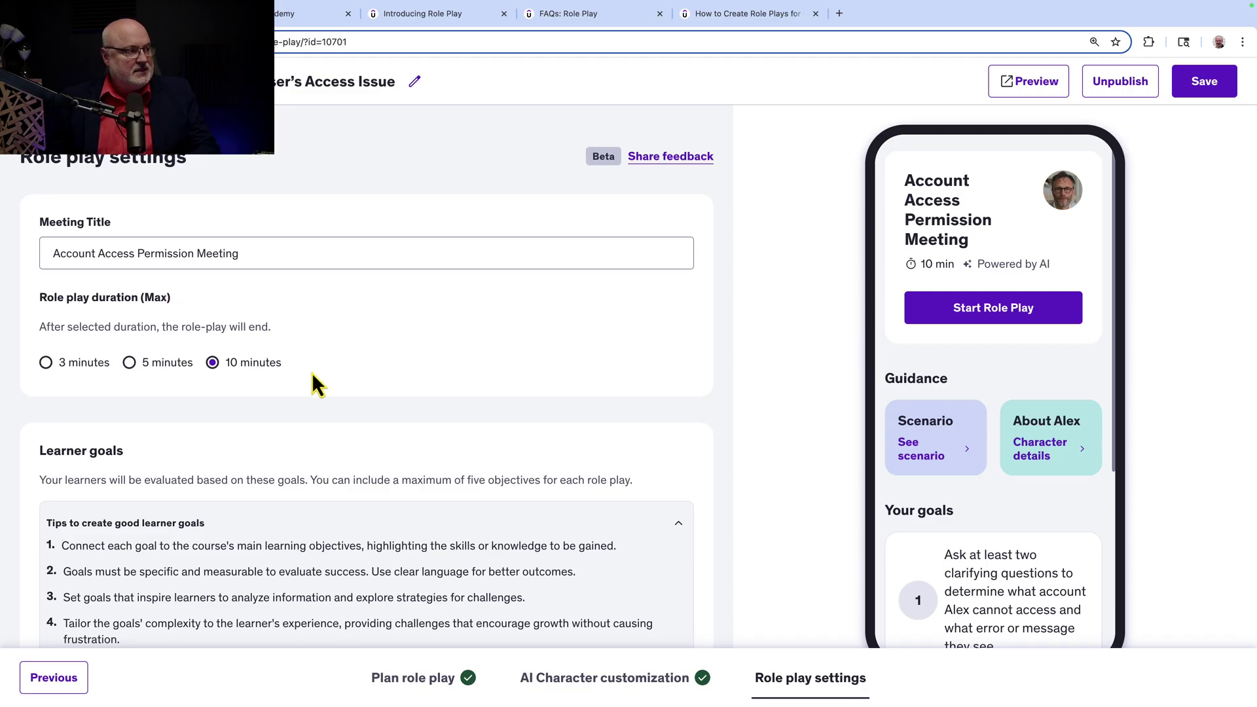
Review the learner goals and preview the Account Access Permission Meeting role play as a learner.
{"action": "scroll", "coordinate": [337, 394], "scroll_direction": "down", "scroll_amount": 4}
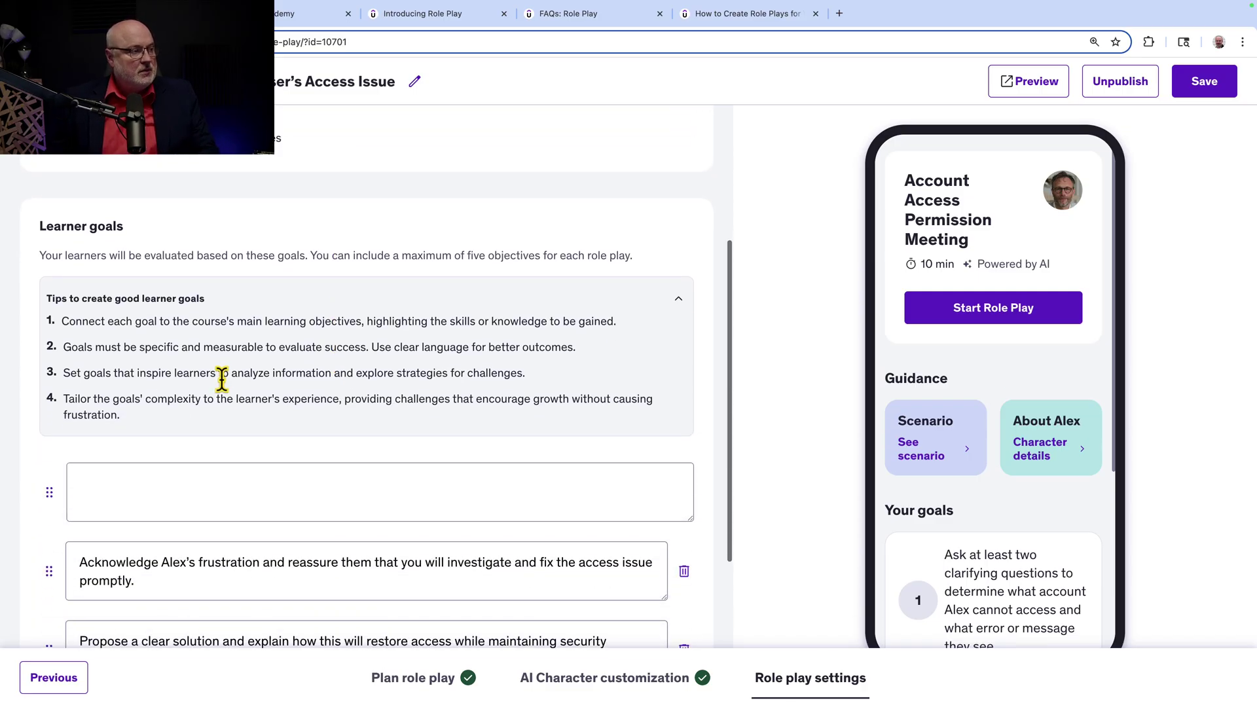
{"action": "scroll", "coordinate": [257, 500], "scroll_direction": "down", "scroll_amount": 1}
{"action": "scroll", "coordinate": [249, 517], "scroll_direction": "up", "scroll_amount": 1}
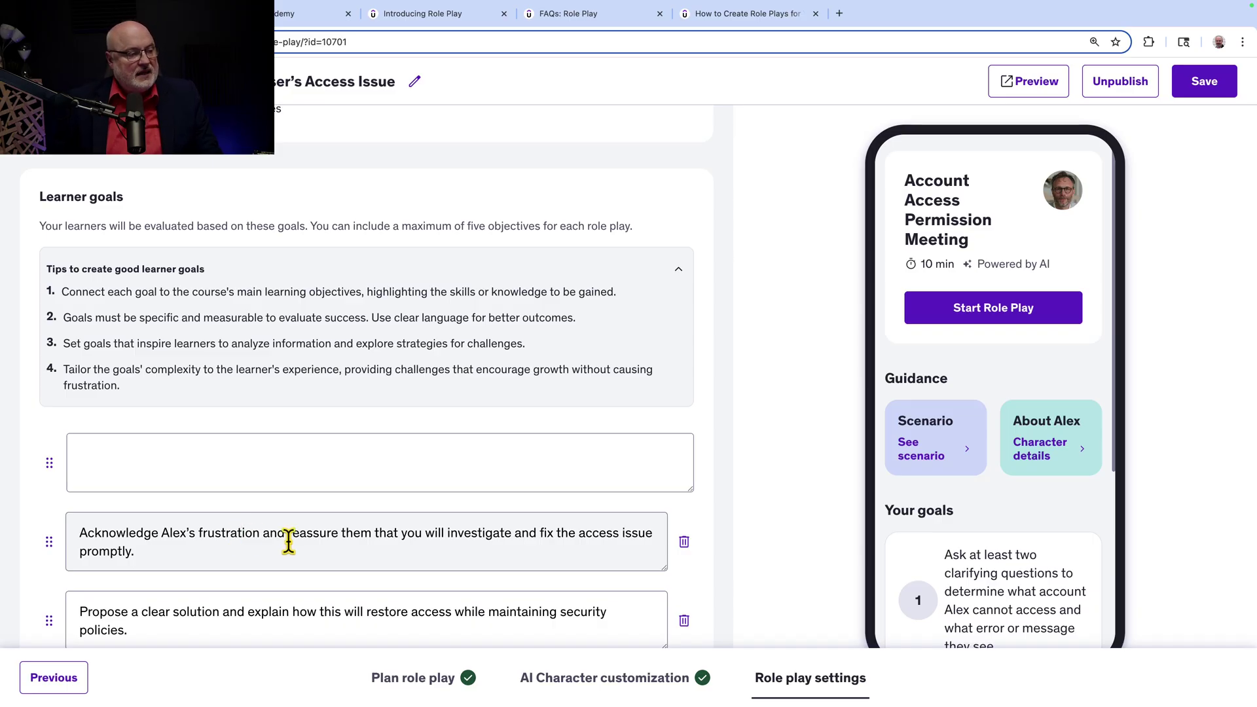
{"action": "scroll", "coordinate": [292, 544], "scroll_direction": "down", "scroll_amount": 3}
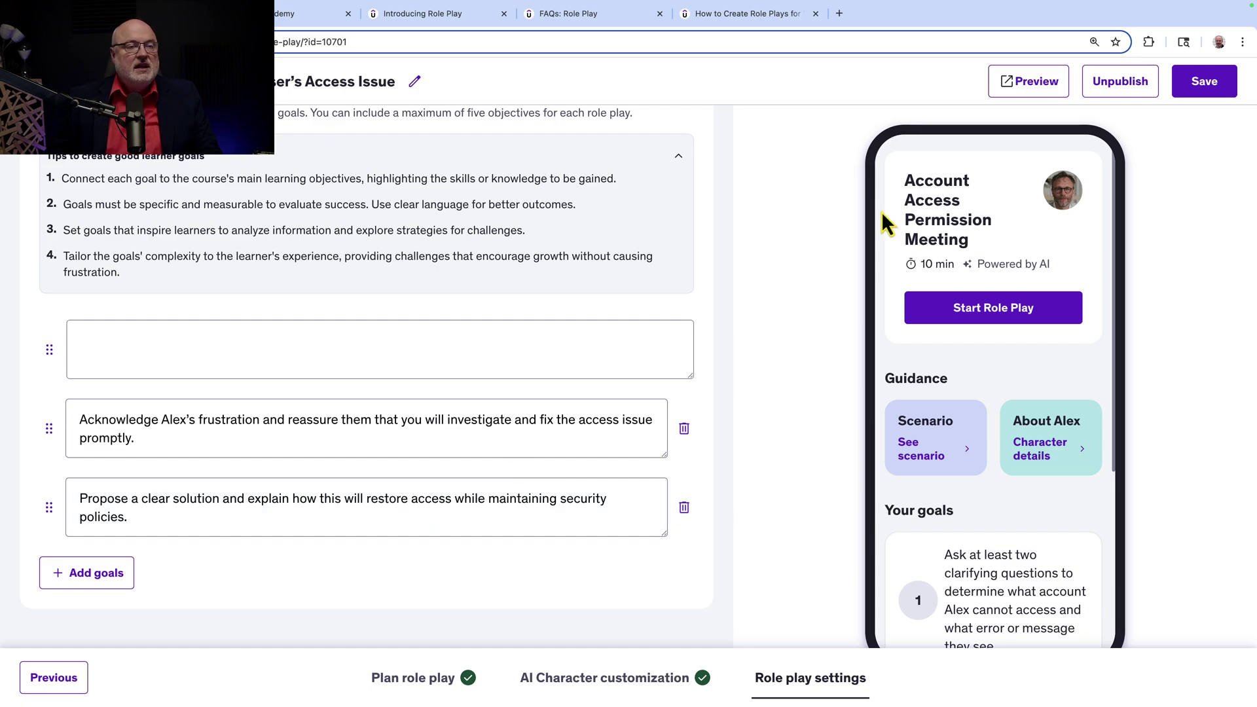
{"action": "left_click", "coordinate": [1033, 93]}
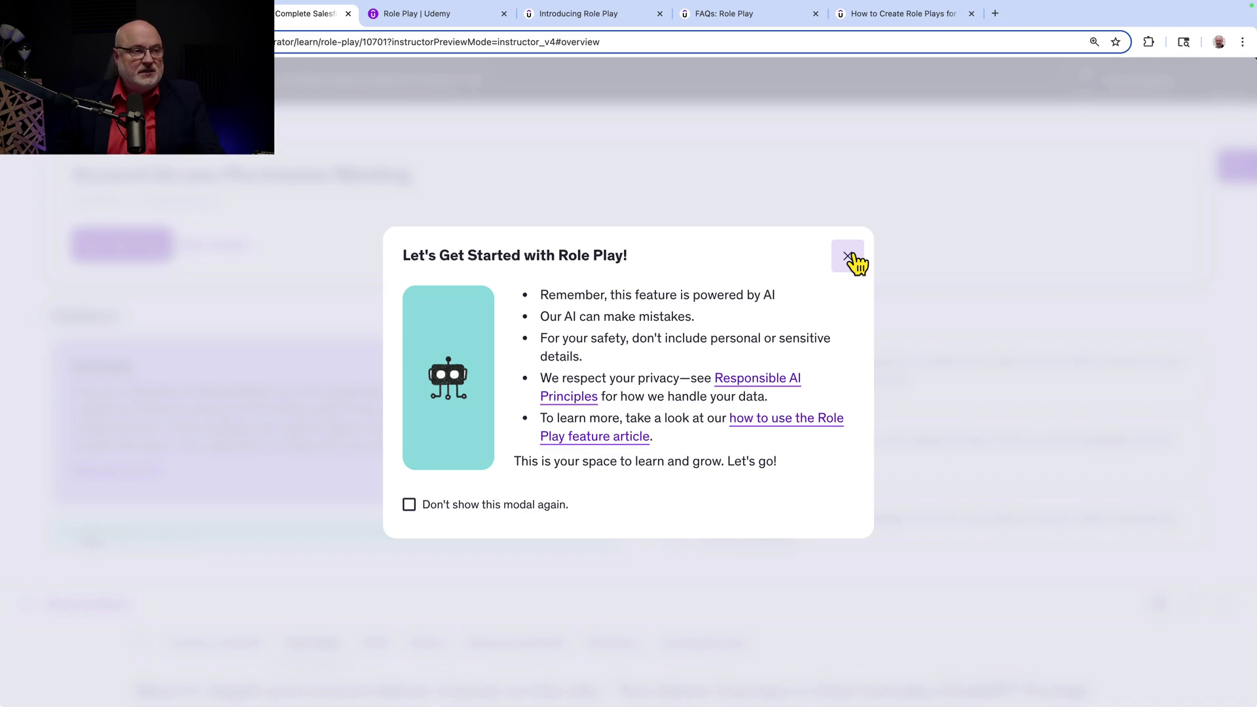
{"action": "left_click", "coordinate": [850, 256]}
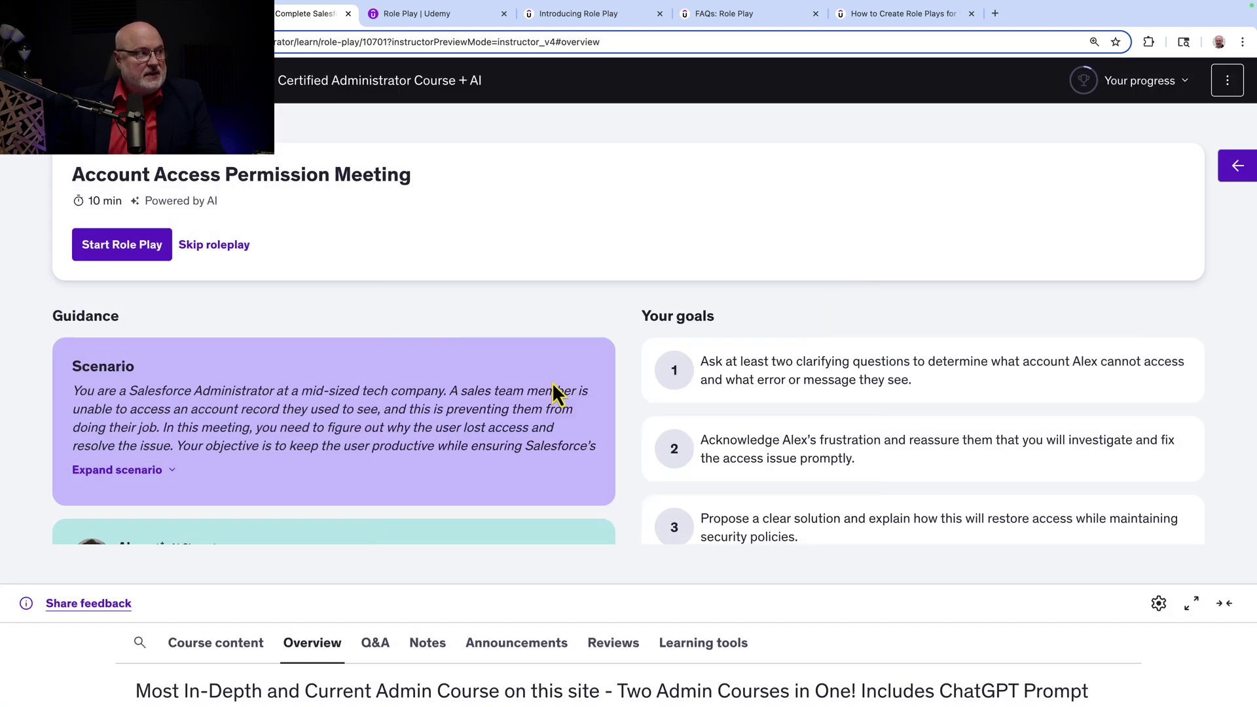
{"action": "scroll", "coordinate": [552, 393], "scroll_direction": "down", "scroll_amount": 3}
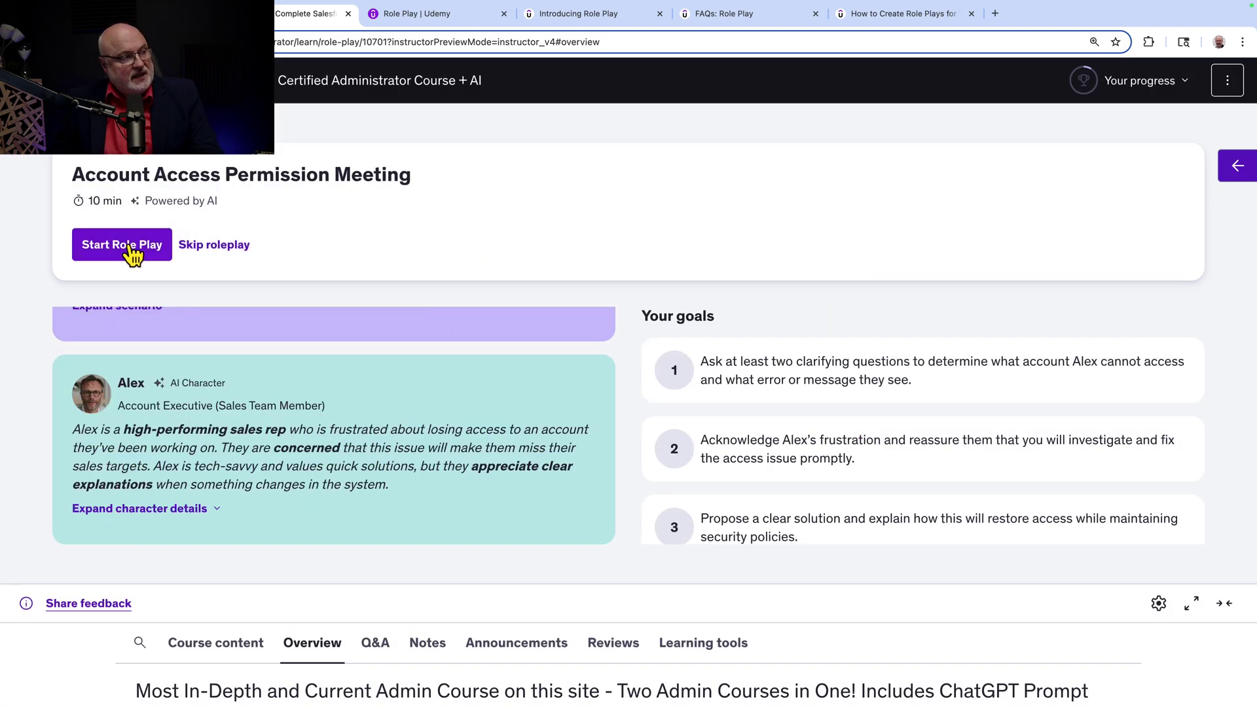
{"action": "scroll", "coordinate": [296, 412], "scroll_direction": "up", "scroll_amount": 3}
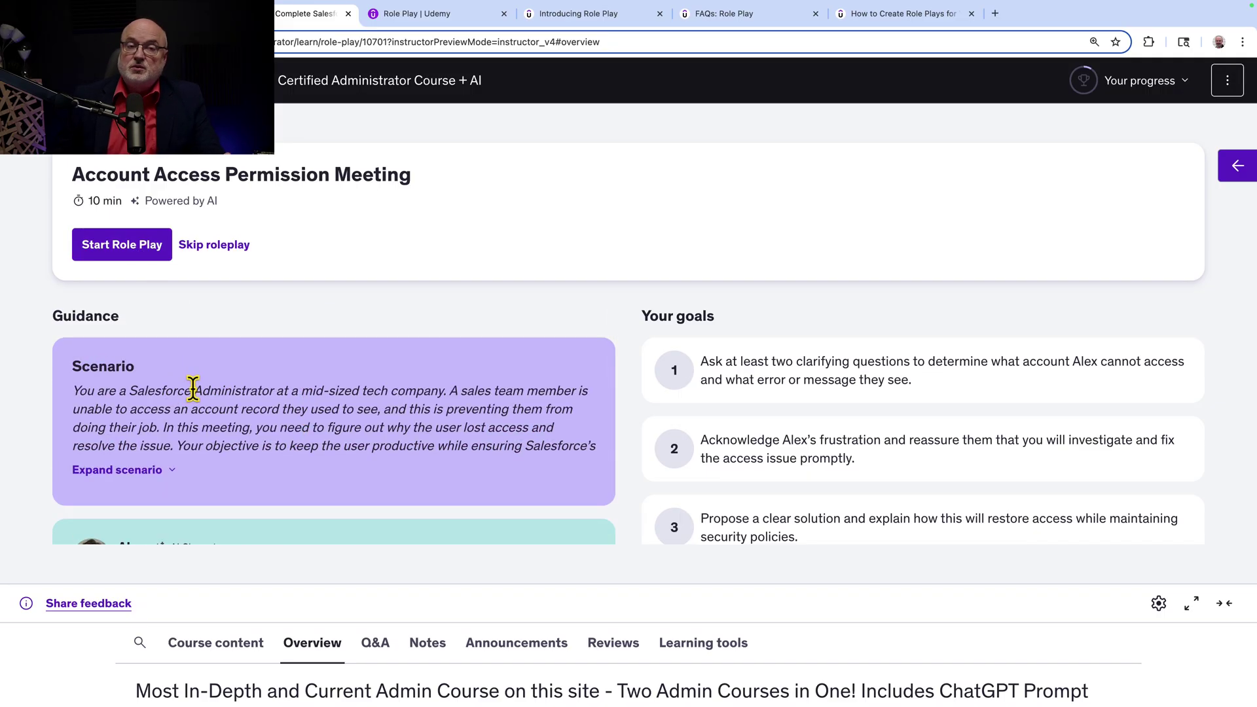
{"action": "left_click", "coordinate": [234, 401]}
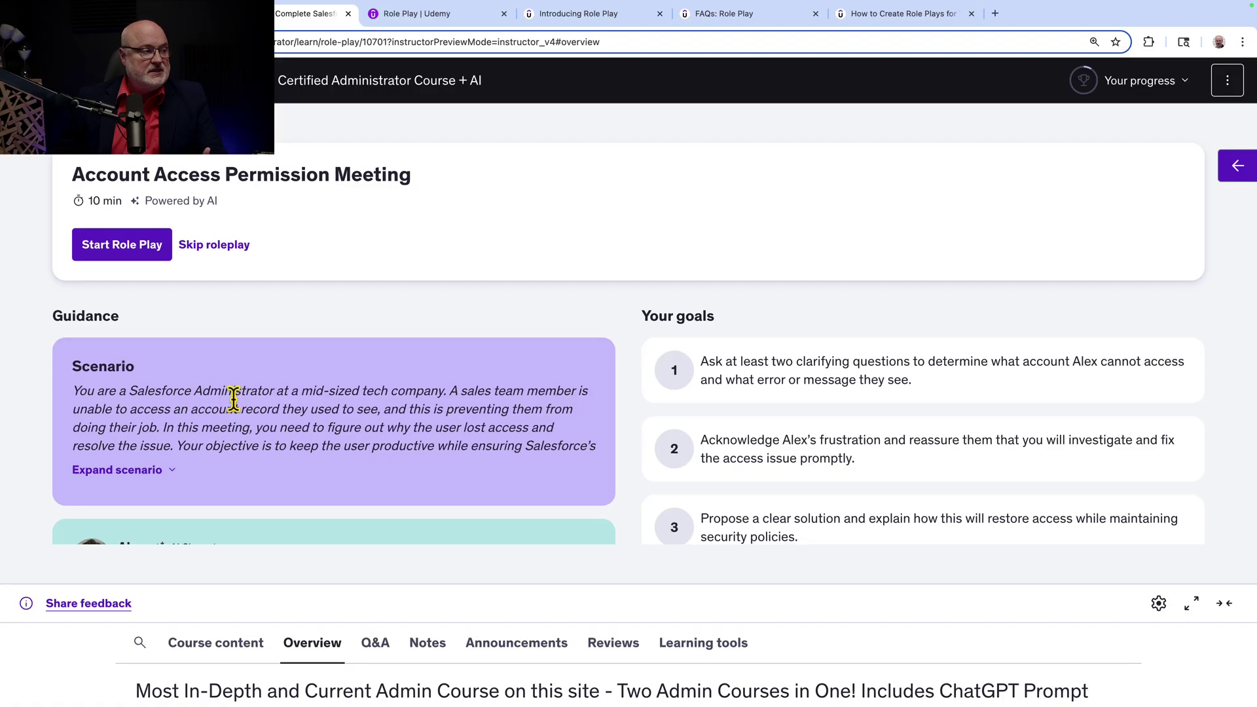
{"action": "scroll", "coordinate": [247, 416], "scroll_direction": "down", "scroll_amount": 4}
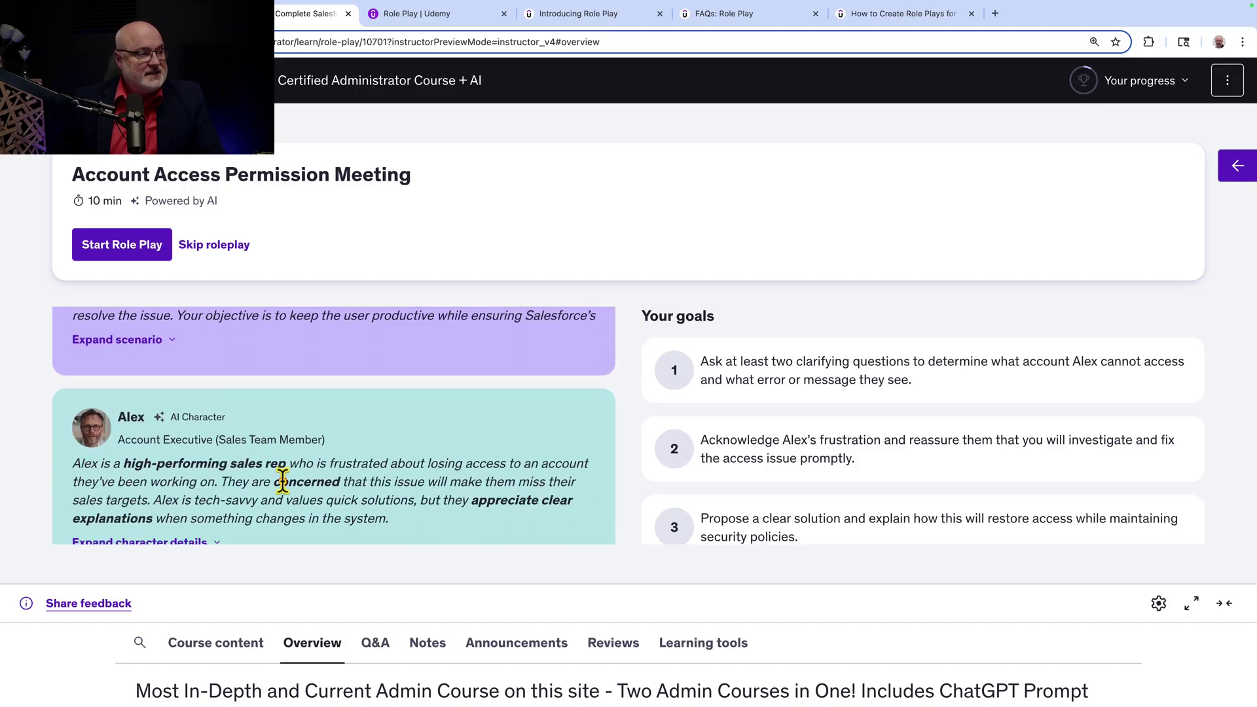
{"action": "scroll", "coordinate": [282, 483], "scroll_direction": "down", "scroll_amount": 1}
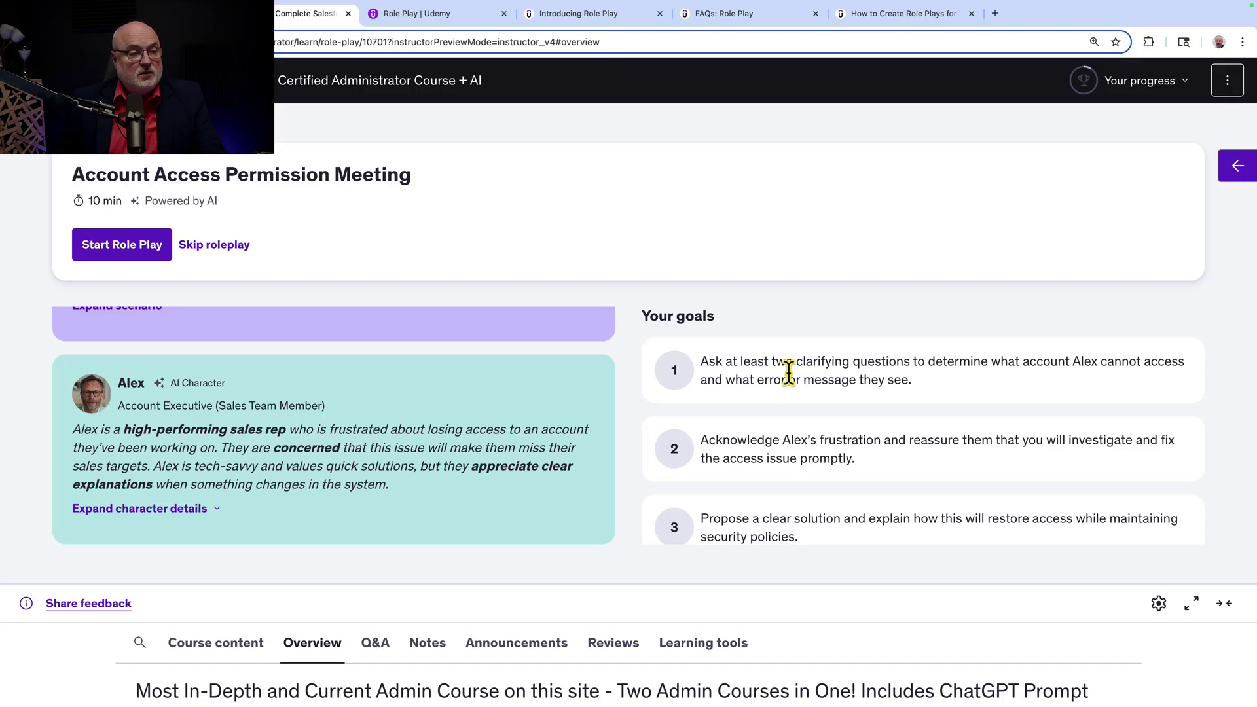
{"action": "scroll", "coordinate": [798, 386], "scroll_direction": "down", "scroll_amount": 1}
{"action": "scroll", "coordinate": [828, 432], "scroll_direction": "down", "scroll_amount": 1}
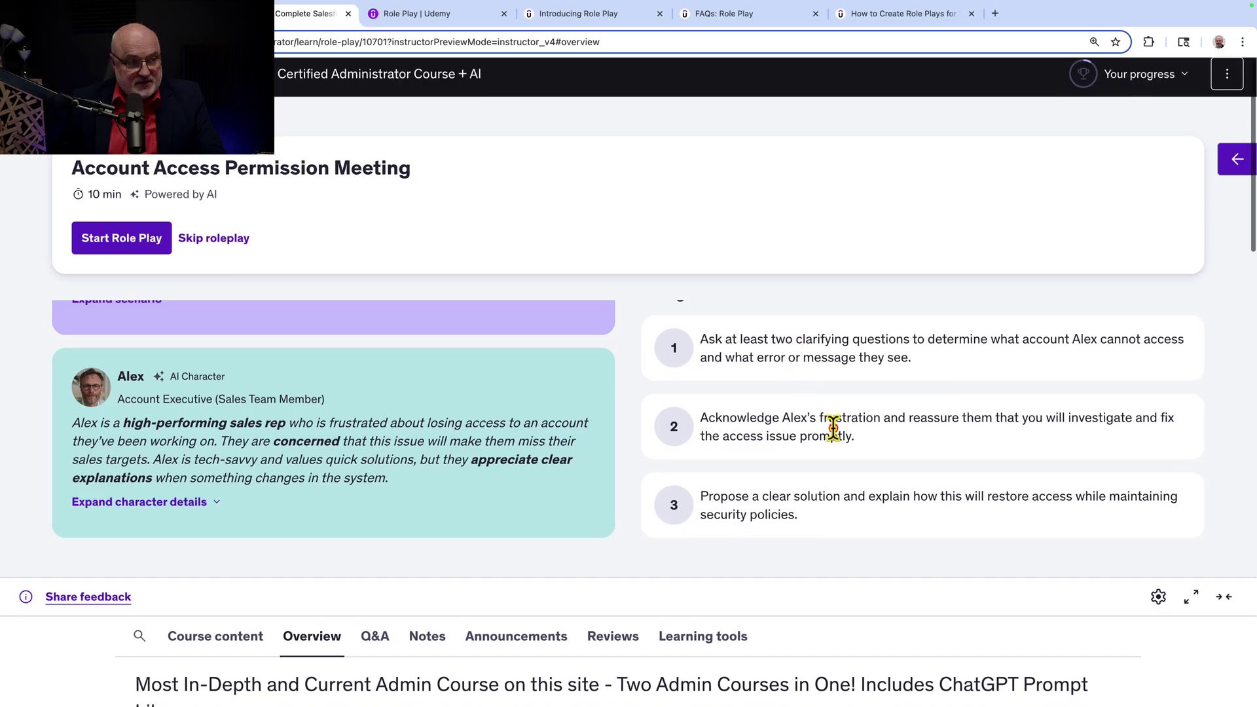
{"action": "scroll", "coordinate": [935, 433], "scroll_direction": "down", "scroll_amount": 1}
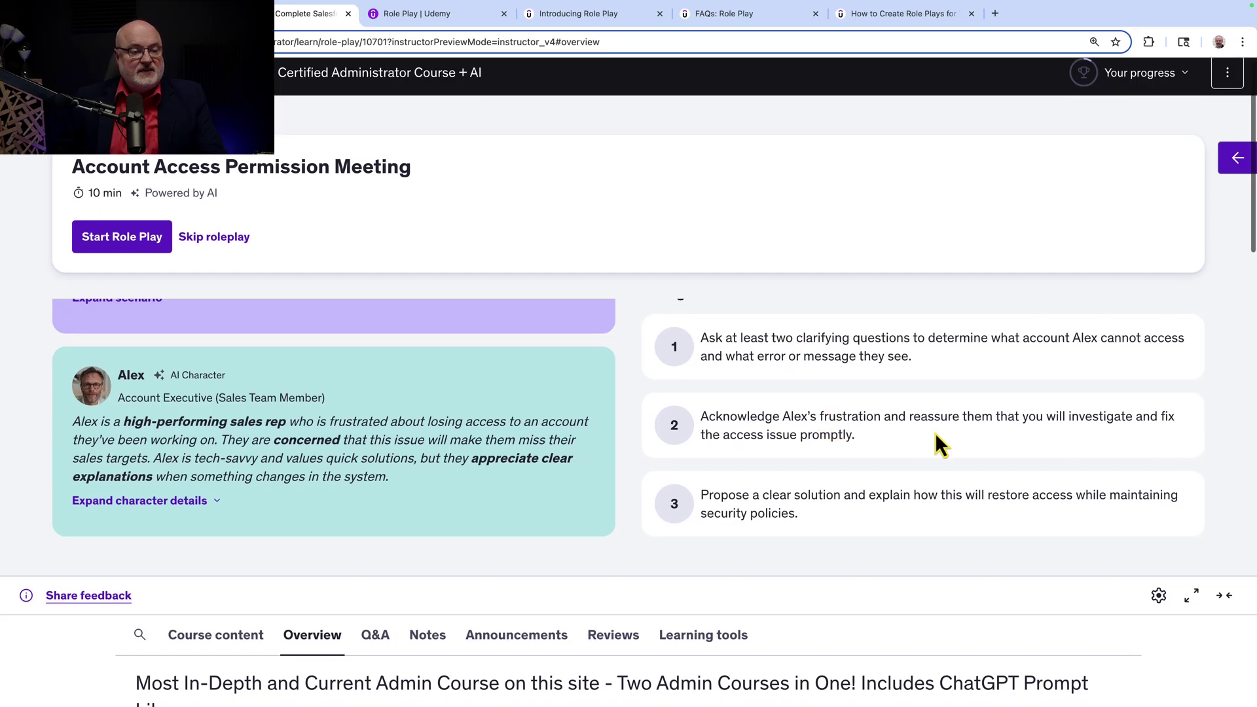
{"action": "scroll", "coordinate": [879, 501], "scroll_direction": "down", "scroll_amount": 1}
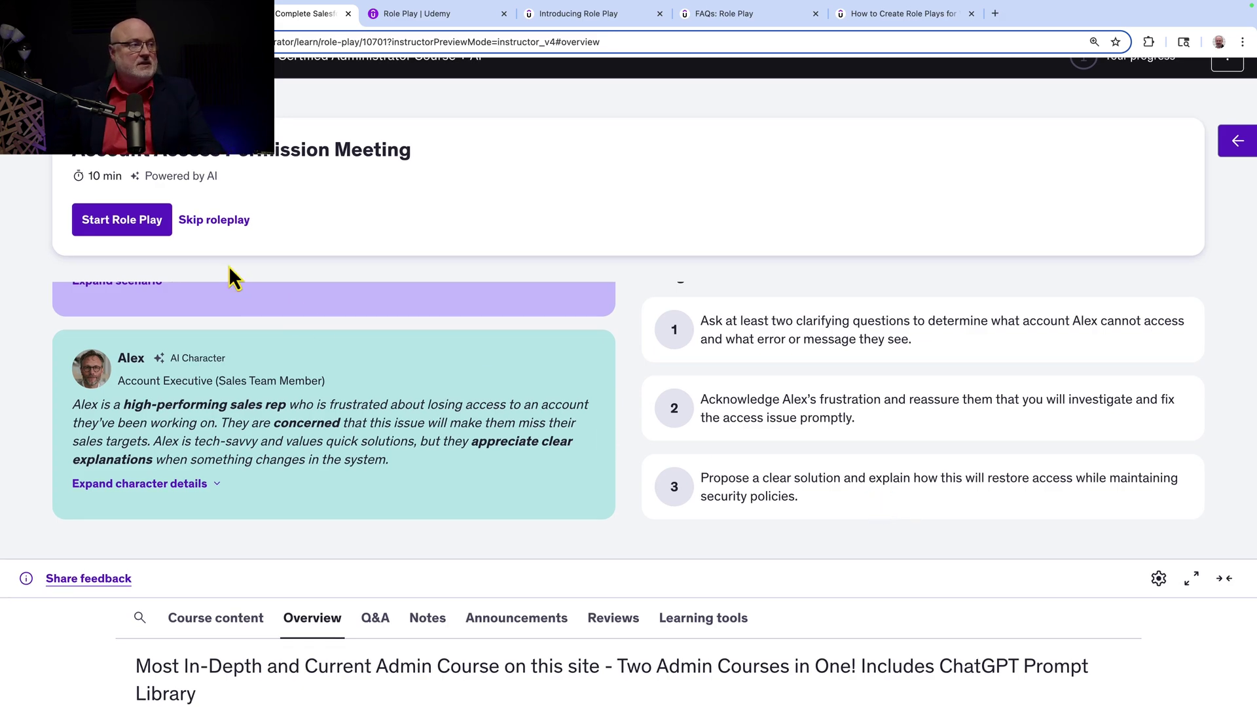
Start the role play with Alex and briefly open then close the text chat.
{"action": "left_click", "coordinate": [151, 223]}
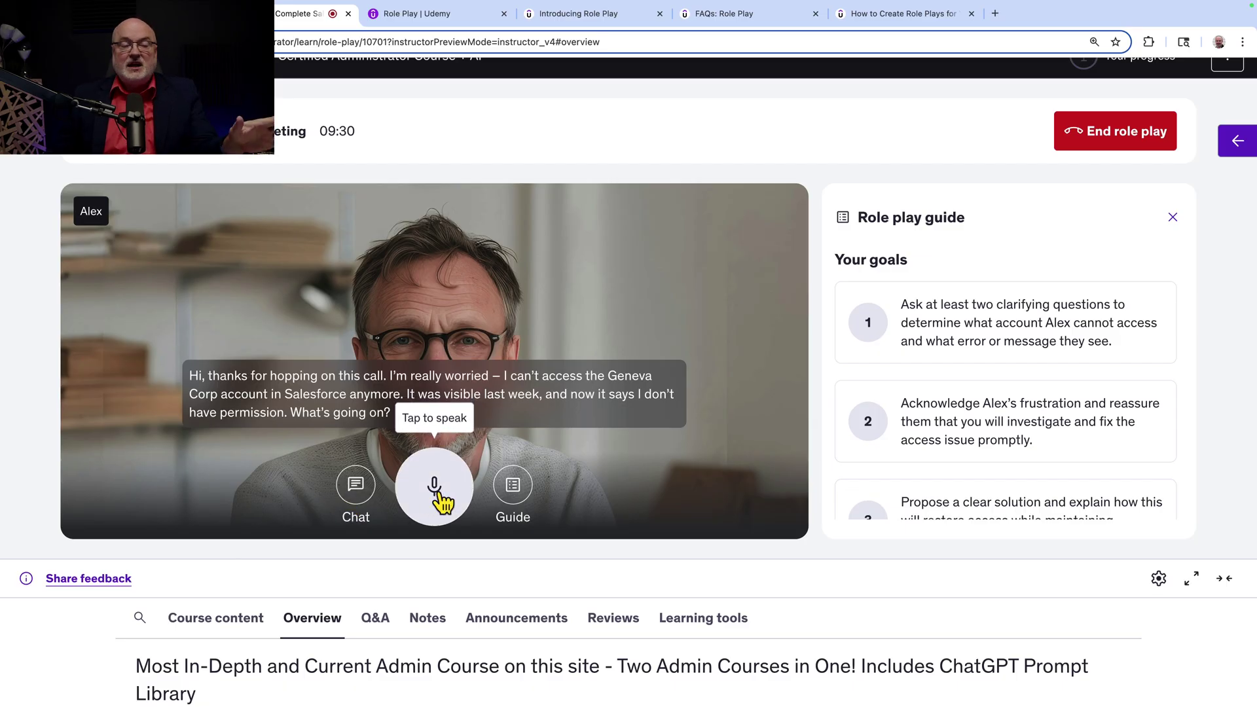
{"action": "scroll", "coordinate": [969, 407], "scroll_direction": "down", "scroll_amount": 1}
{"action": "scroll", "coordinate": [970, 407], "scroll_direction": "down", "scroll_amount": 2}
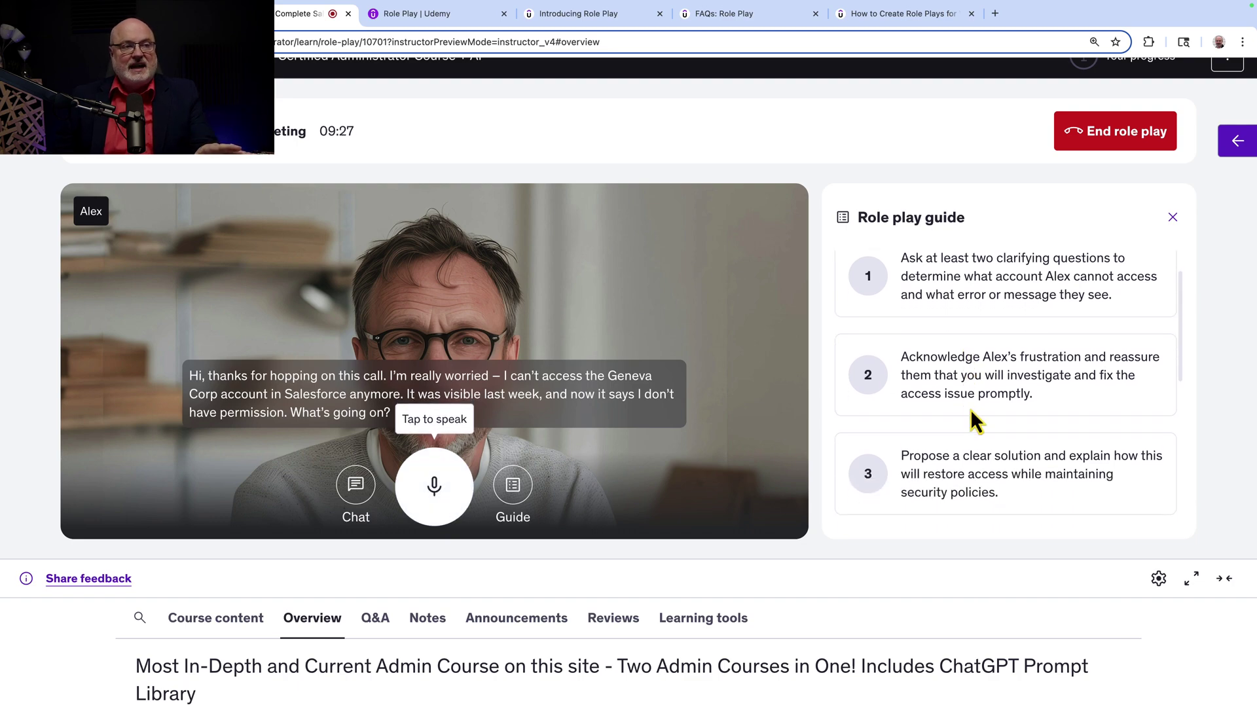
{"action": "left_click", "coordinate": [373, 501]}
{"action": "left_click", "coordinate": [368, 499]}
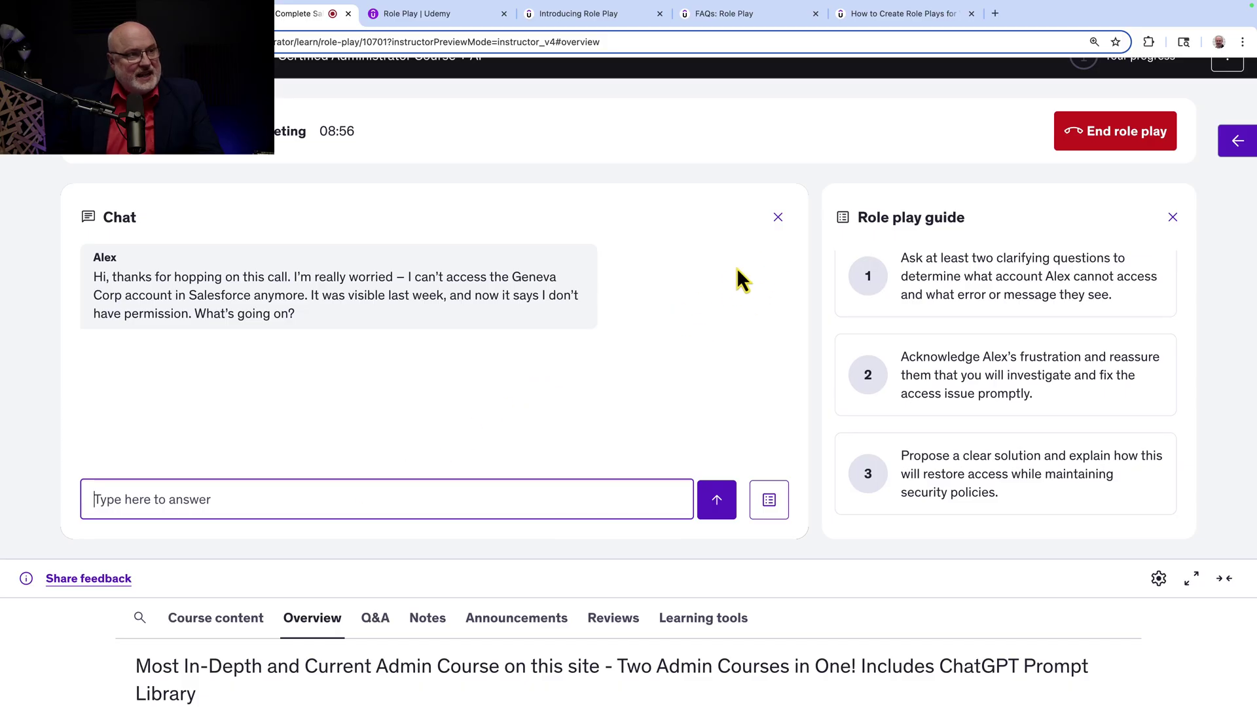
{"action": "left_click", "coordinate": [775, 222]}
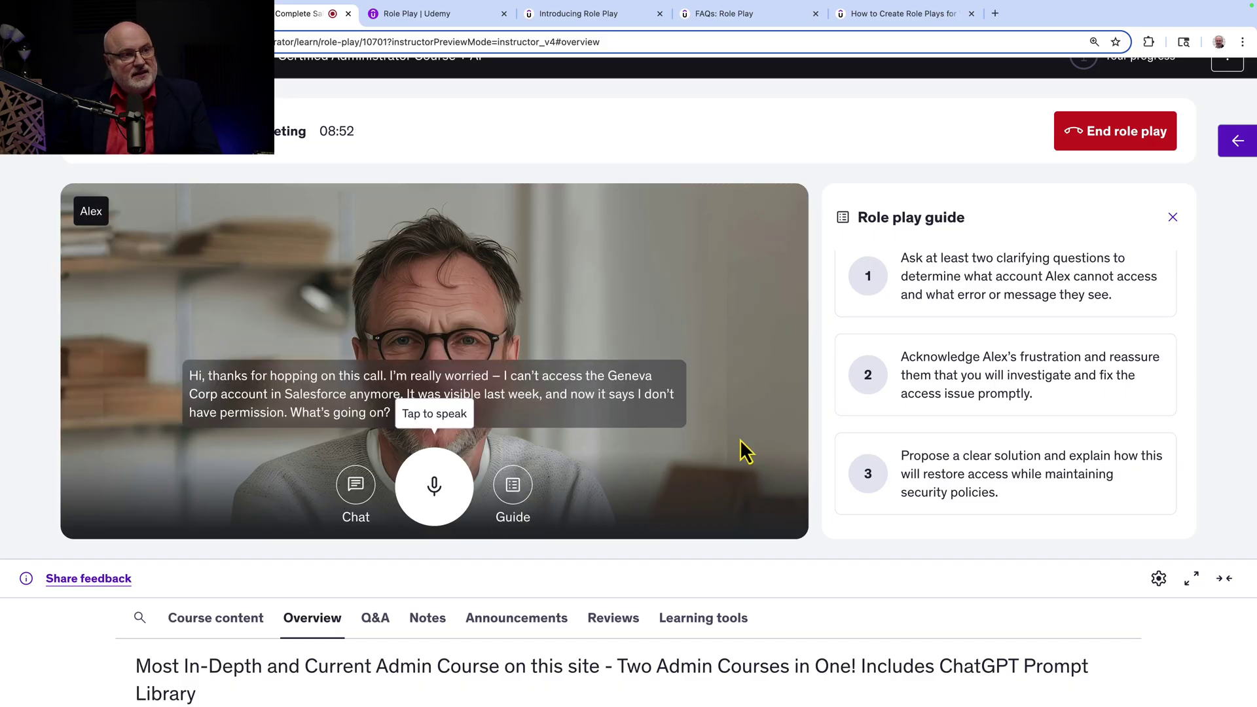
Hide and reshow the role play guide, scrolling through its contents.
{"action": "left_click", "coordinate": [514, 496]}
{"action": "left_click", "coordinate": [712, 488]}
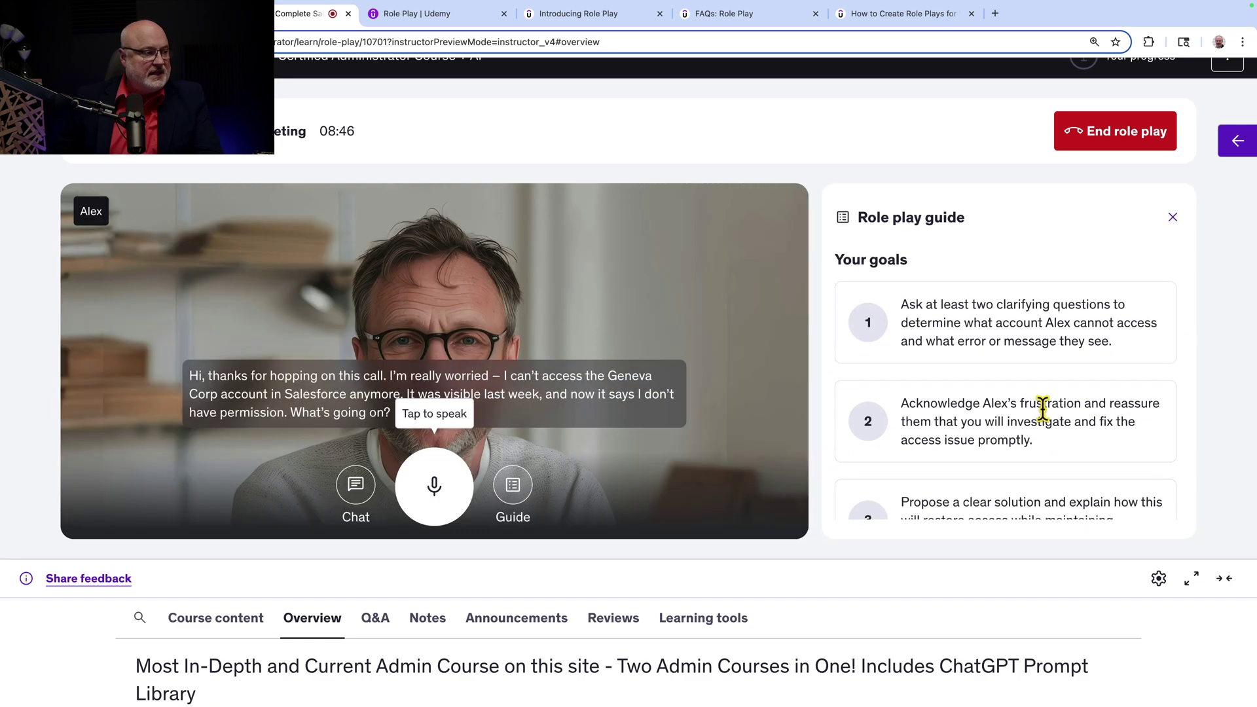
{"action": "scroll", "coordinate": [1043, 410], "scroll_direction": "down", "scroll_amount": 10}
{"action": "scroll", "coordinate": [1044, 411], "scroll_direction": "down", "scroll_amount": 5}
{"action": "scroll", "coordinate": [1043, 420], "scroll_direction": "up", "scroll_amount": 4}
{"action": "scroll", "coordinate": [1029, 391], "scroll_direction": "up", "scroll_amount": 1}
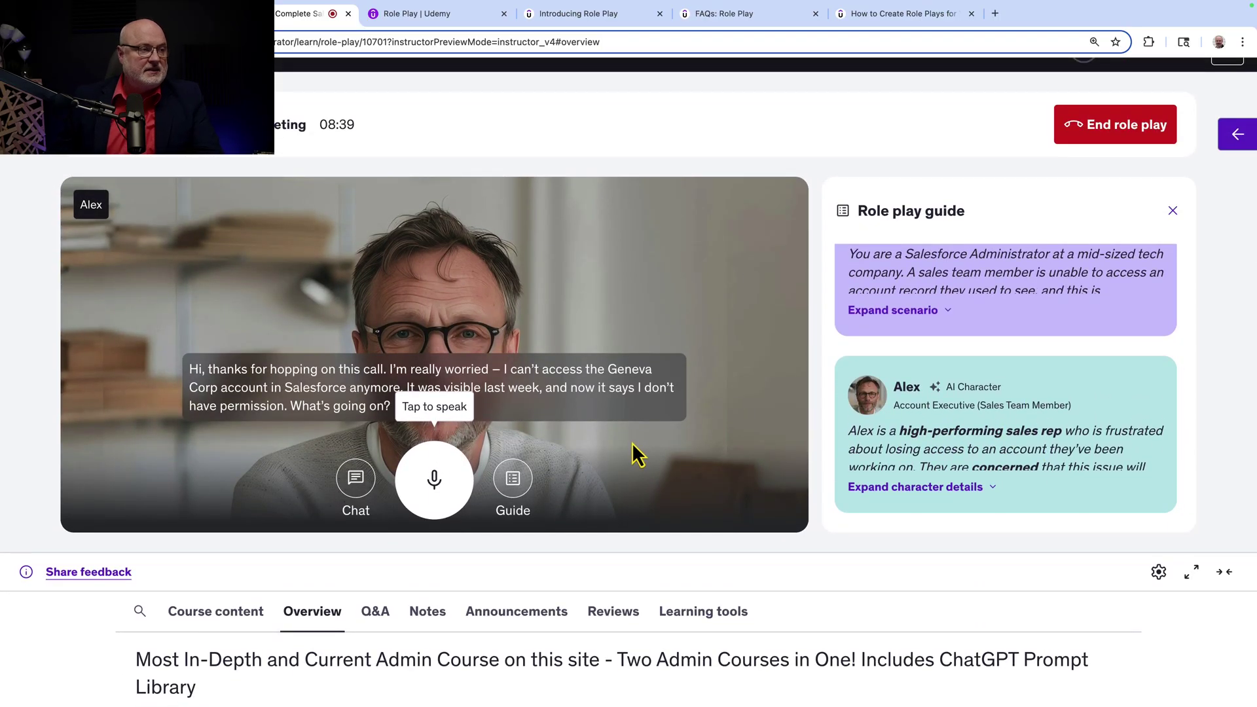
{"action": "scroll", "coordinate": [998, 396], "scroll_direction": "up", "scroll_amount": 10}
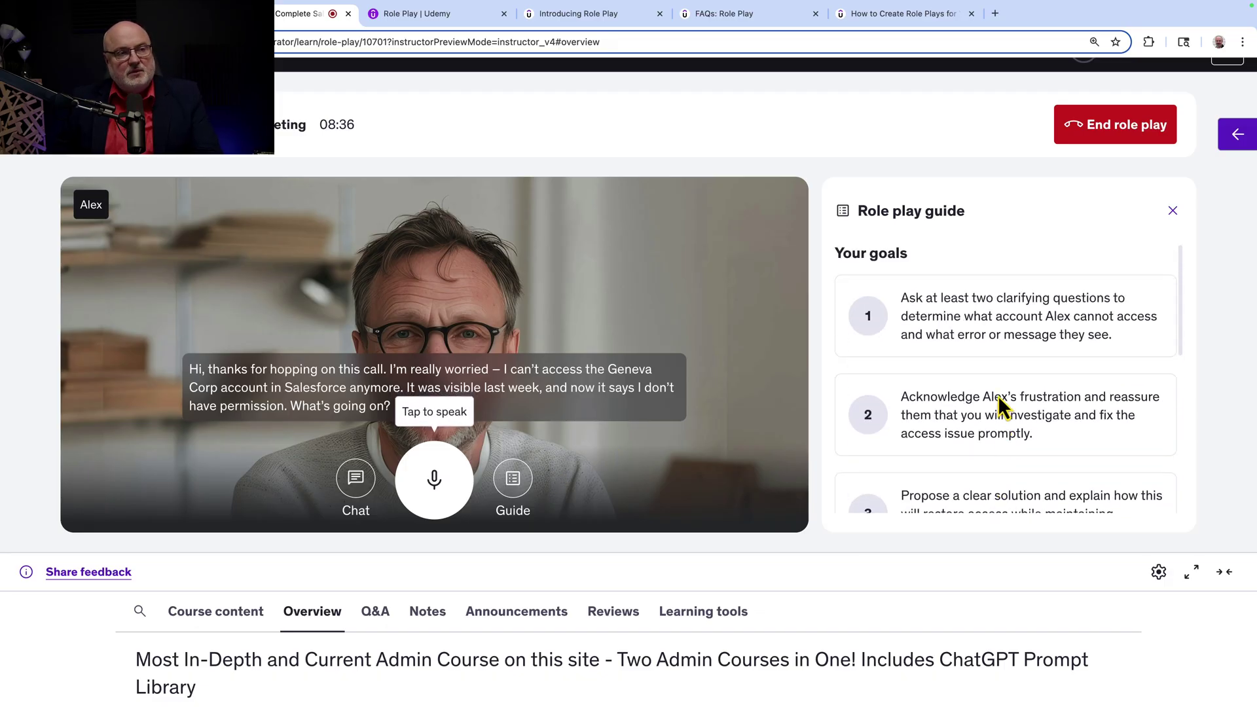
{"action": "scroll", "coordinate": [998, 396], "scroll_direction": "down", "scroll_amount": 1}
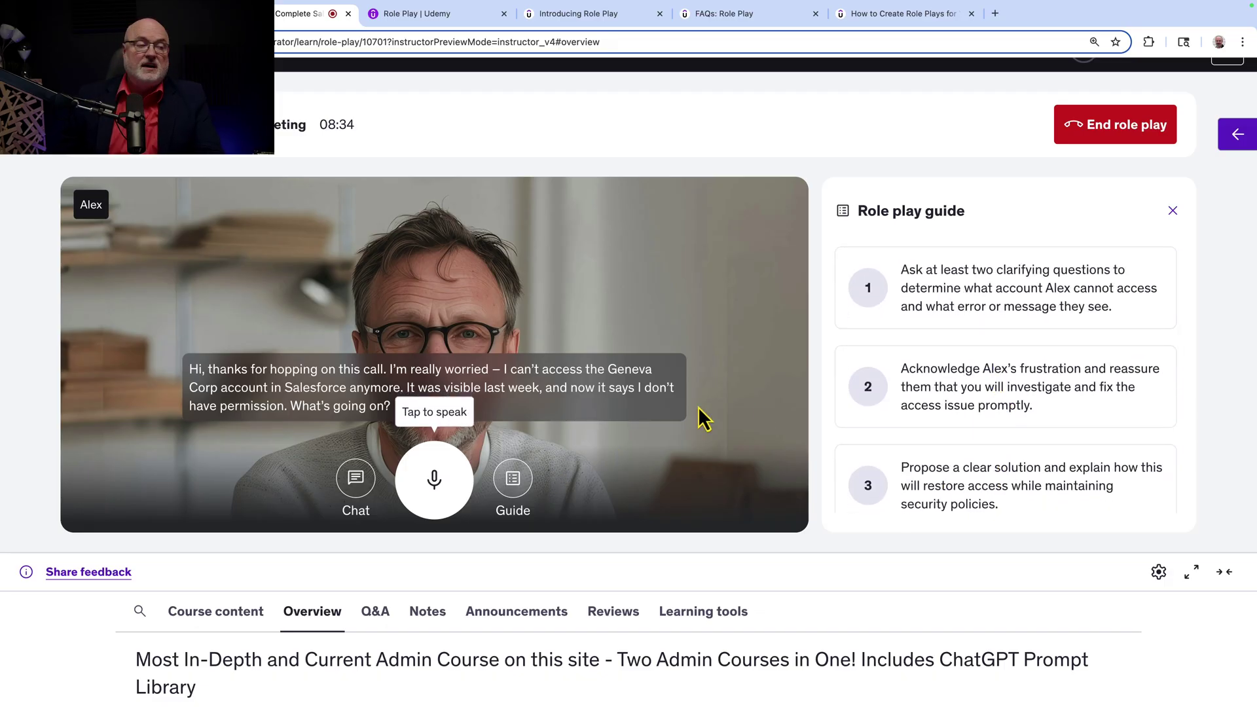
Give Alex two spoken replies until he says Geneva Corp is missing from his search results.
{"action": "left_click", "coordinate": [452, 498]}
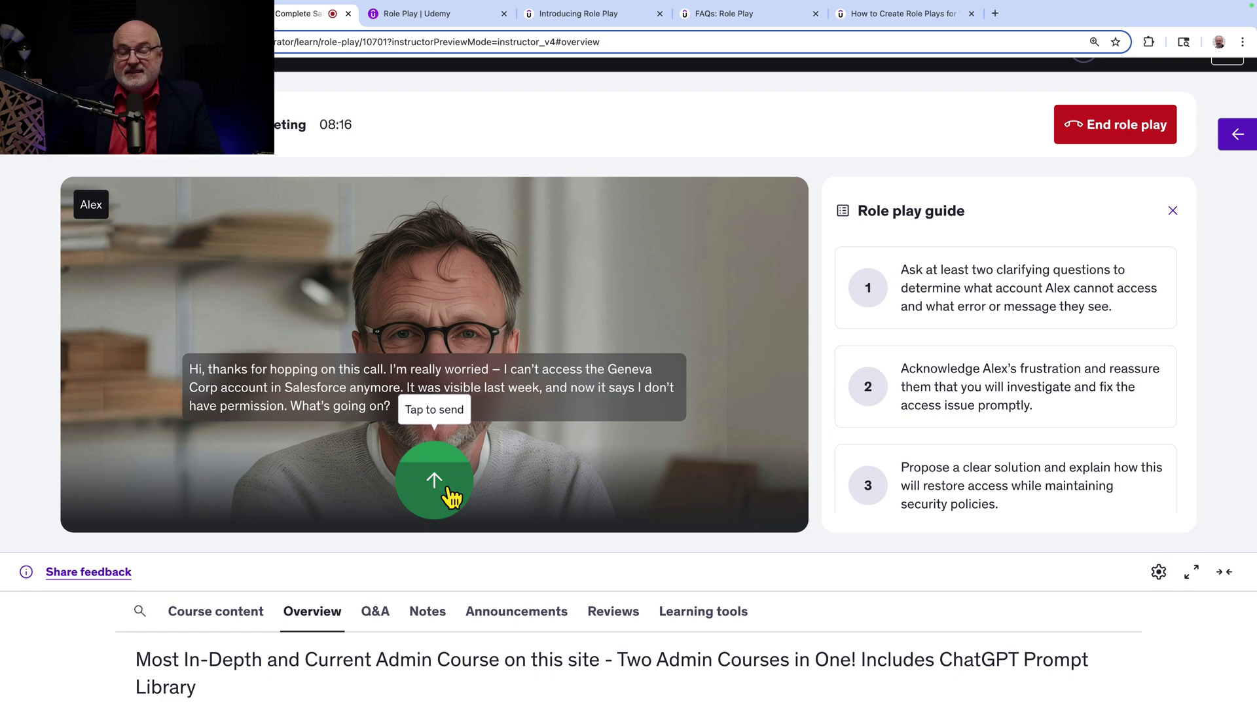
{"action": "left_click", "coordinate": [448, 488]}
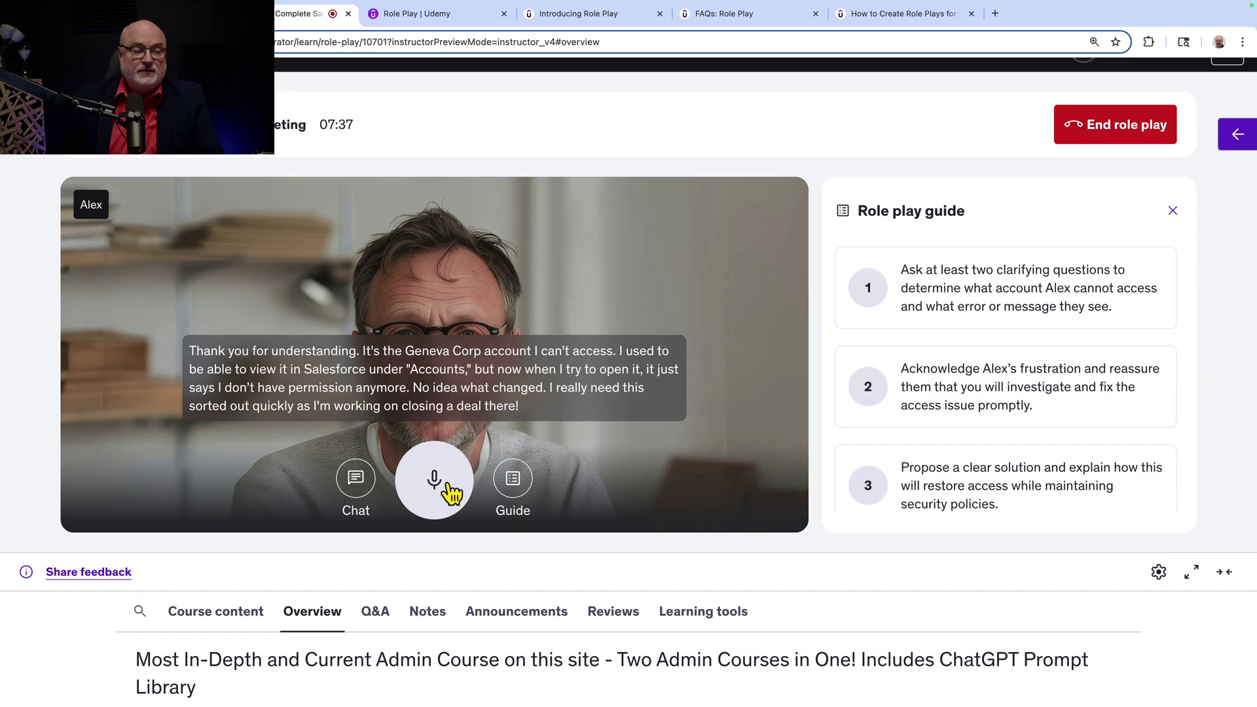
{"action": "left_click", "coordinate": [434, 481]}
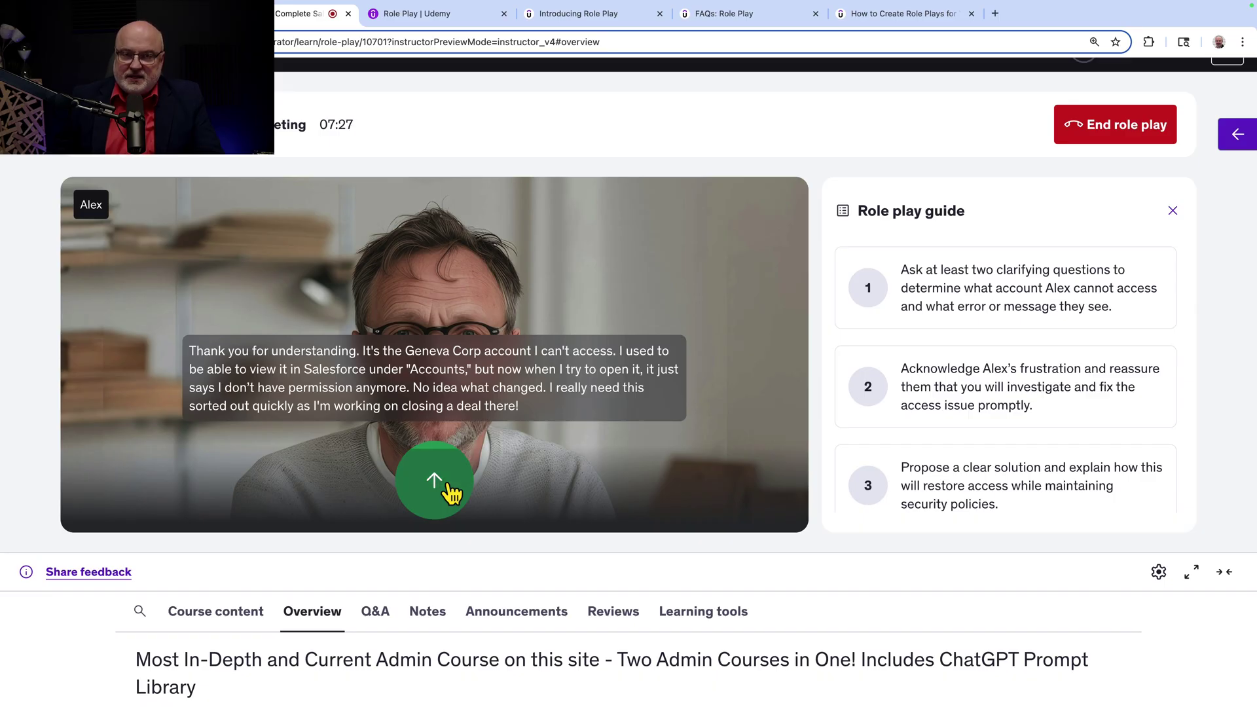
{"action": "left_click", "coordinate": [449, 484]}
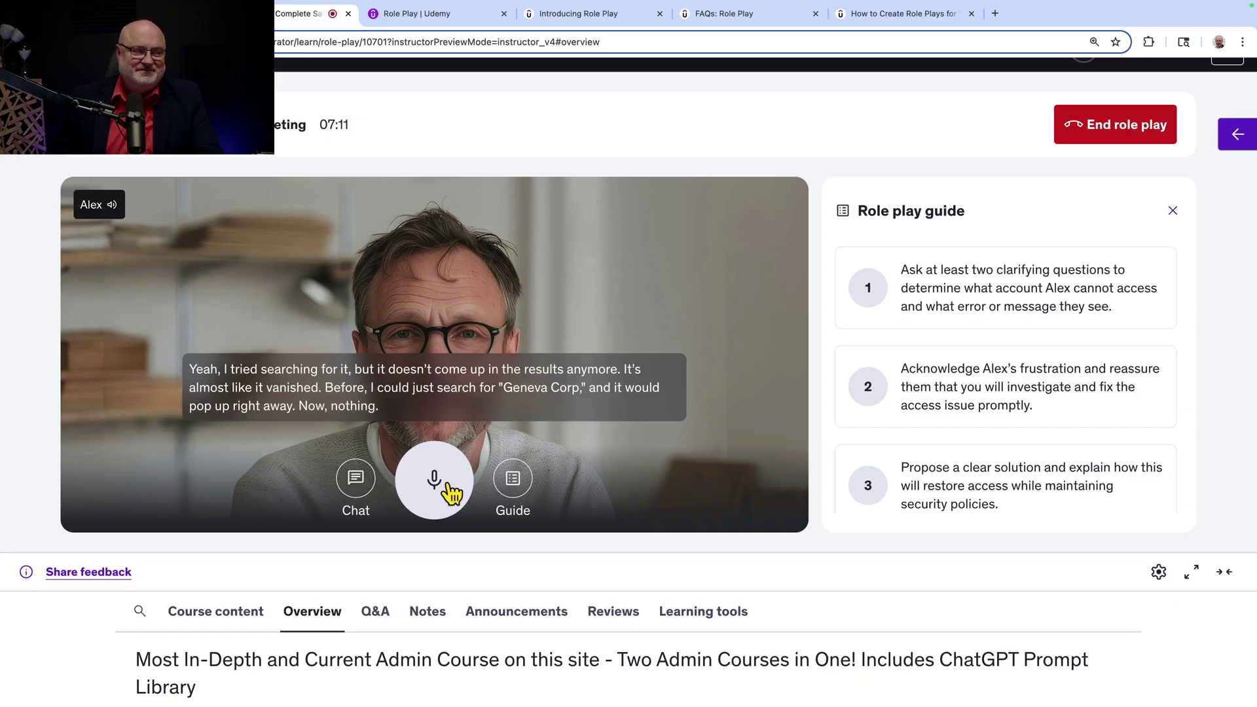
Tell Alex by voice that Geneva Corp was reassigned, then start recording a follow-up reply.
{"action": "left_click", "coordinate": [436, 481]}
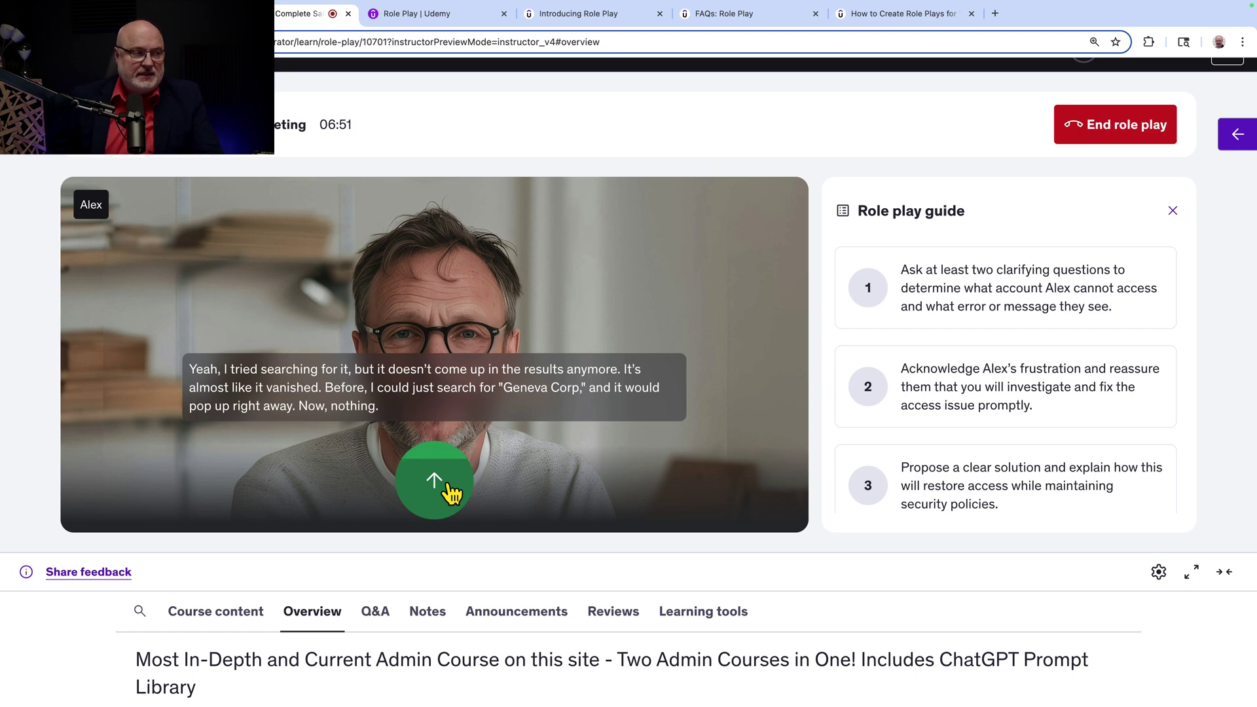
{"action": "left_click", "coordinate": [450, 485]}
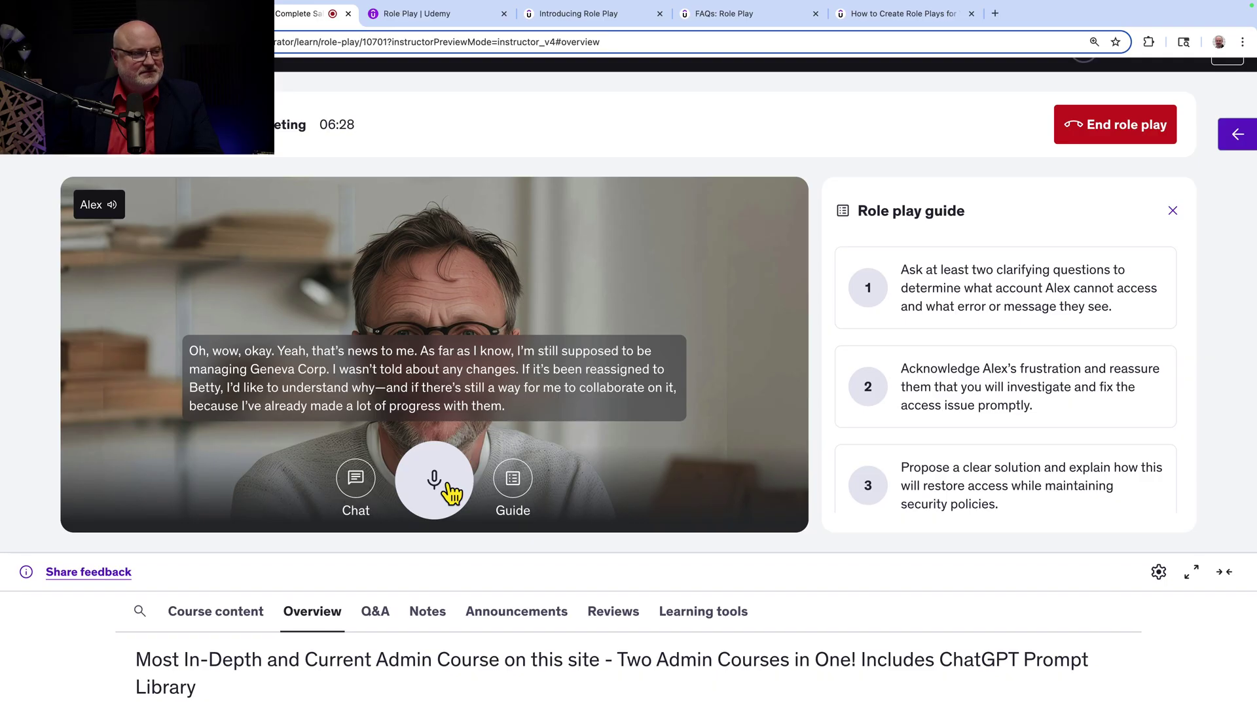
{"action": "left_click", "coordinate": [452, 492]}
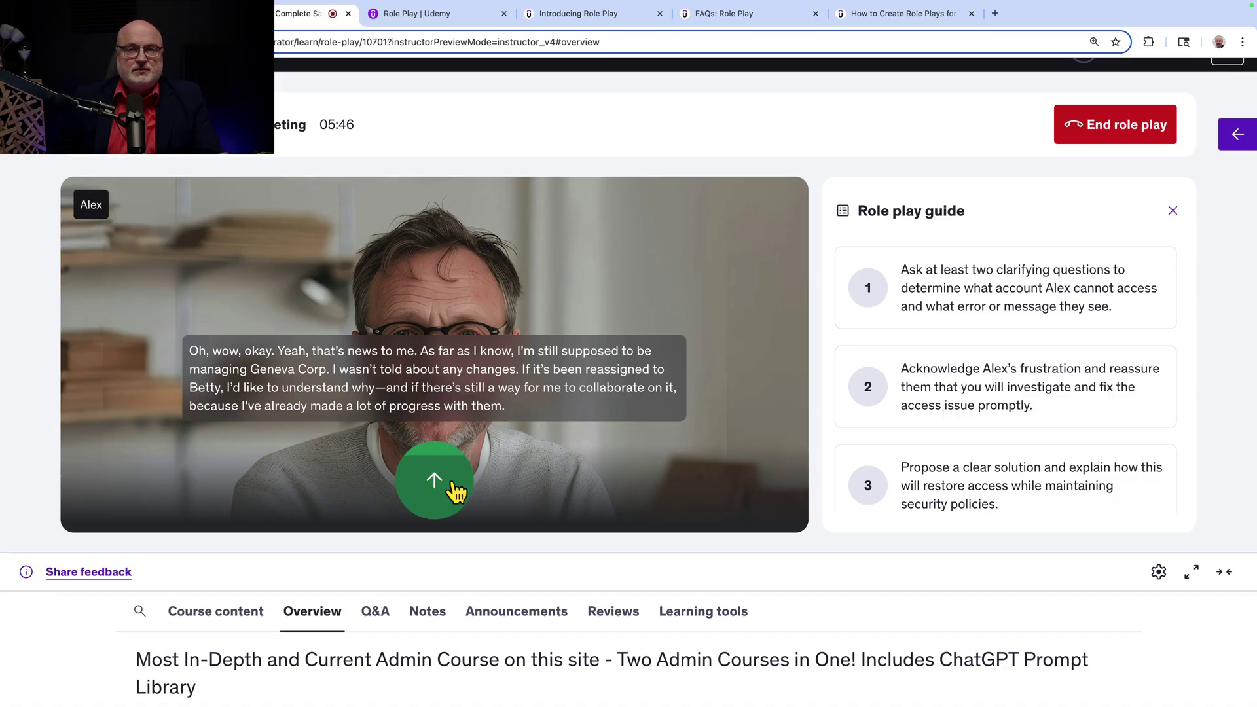
Send the follow-up reply, then speak and send a proposed fix for Alex's access issue.
{"action": "left_click", "coordinate": [452, 483]}
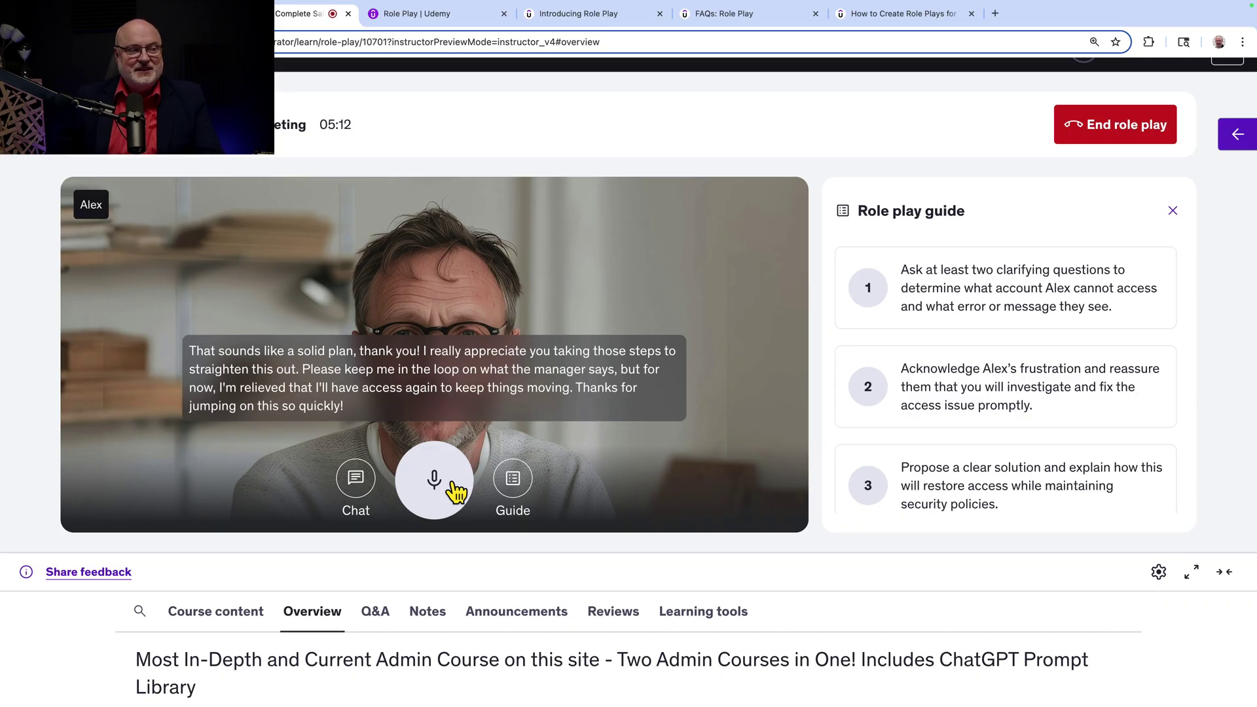
{"action": "left_click", "coordinate": [456, 491]}
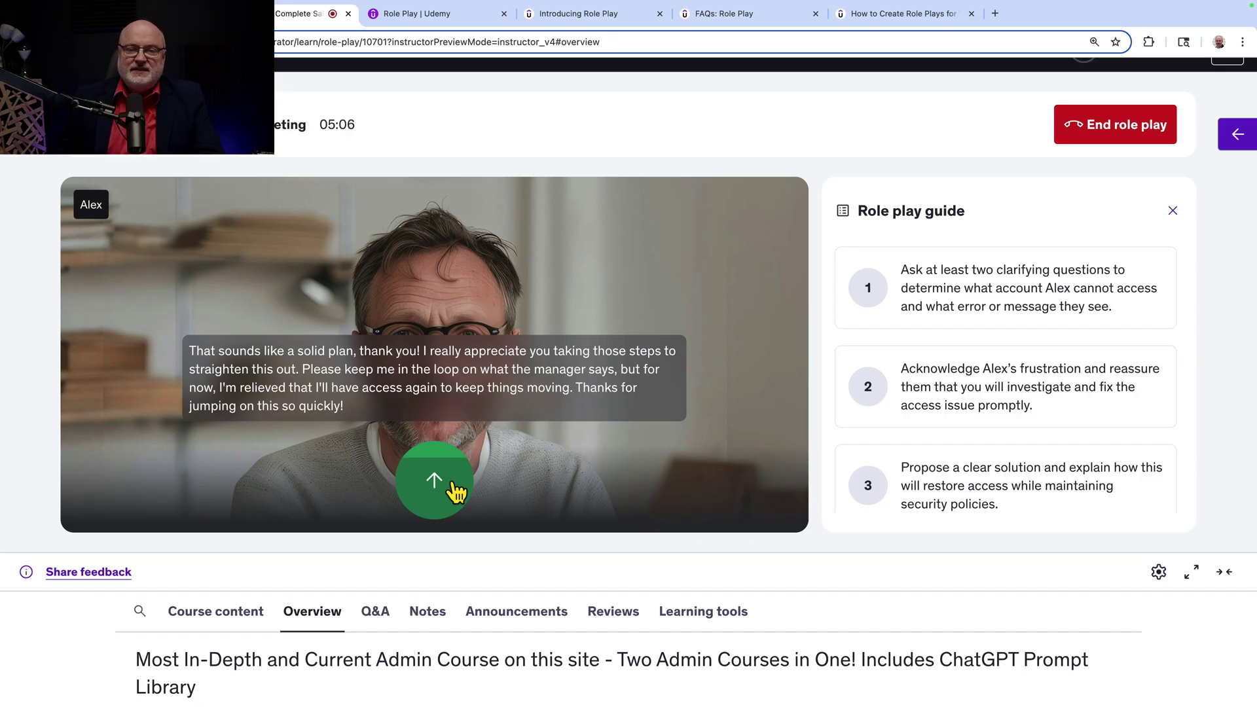
{"action": "left_click", "coordinate": [456, 491]}
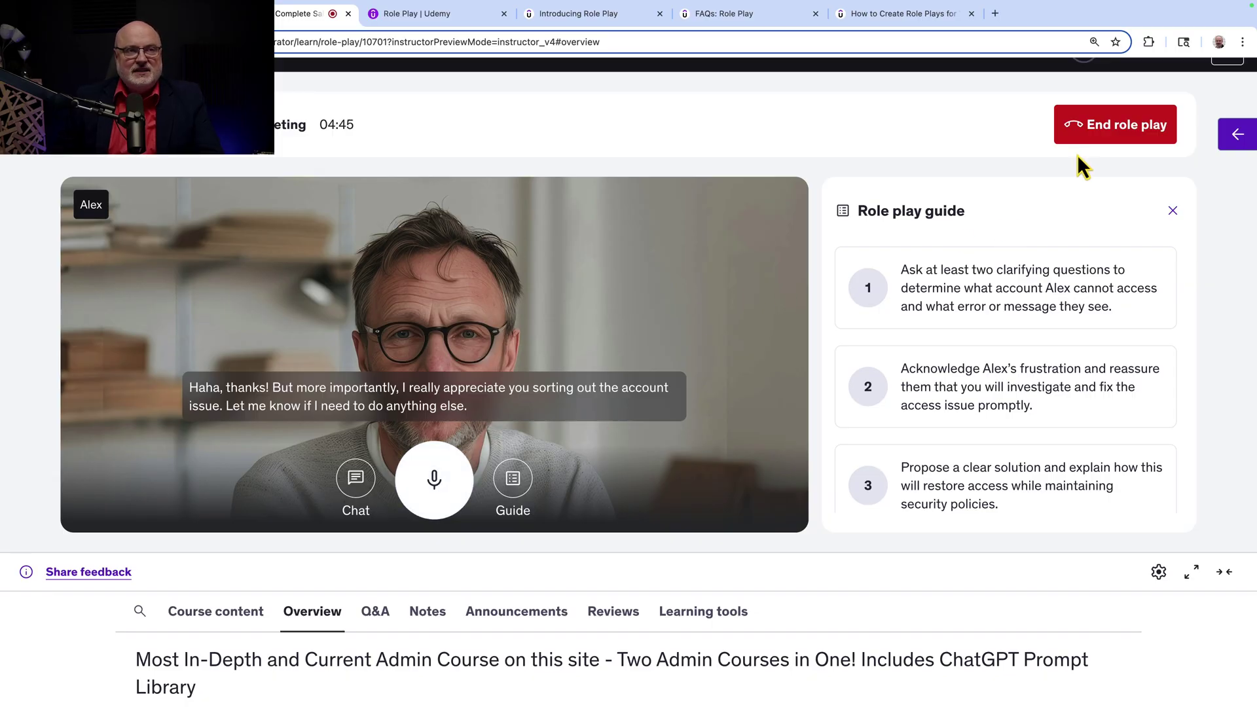
End and confirm ending the test role play, then go to the course Curriculum page.
{"action": "left_click", "coordinate": [1101, 148]}
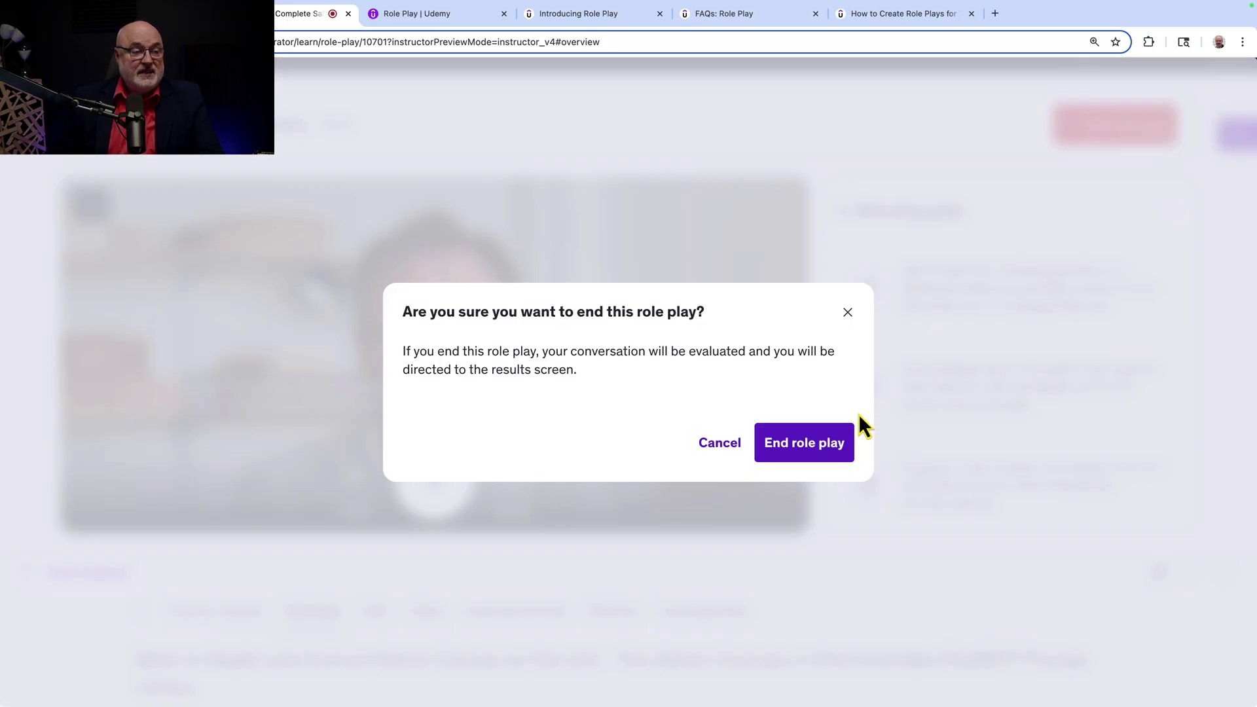
{"action": "left_click", "coordinate": [829, 444]}
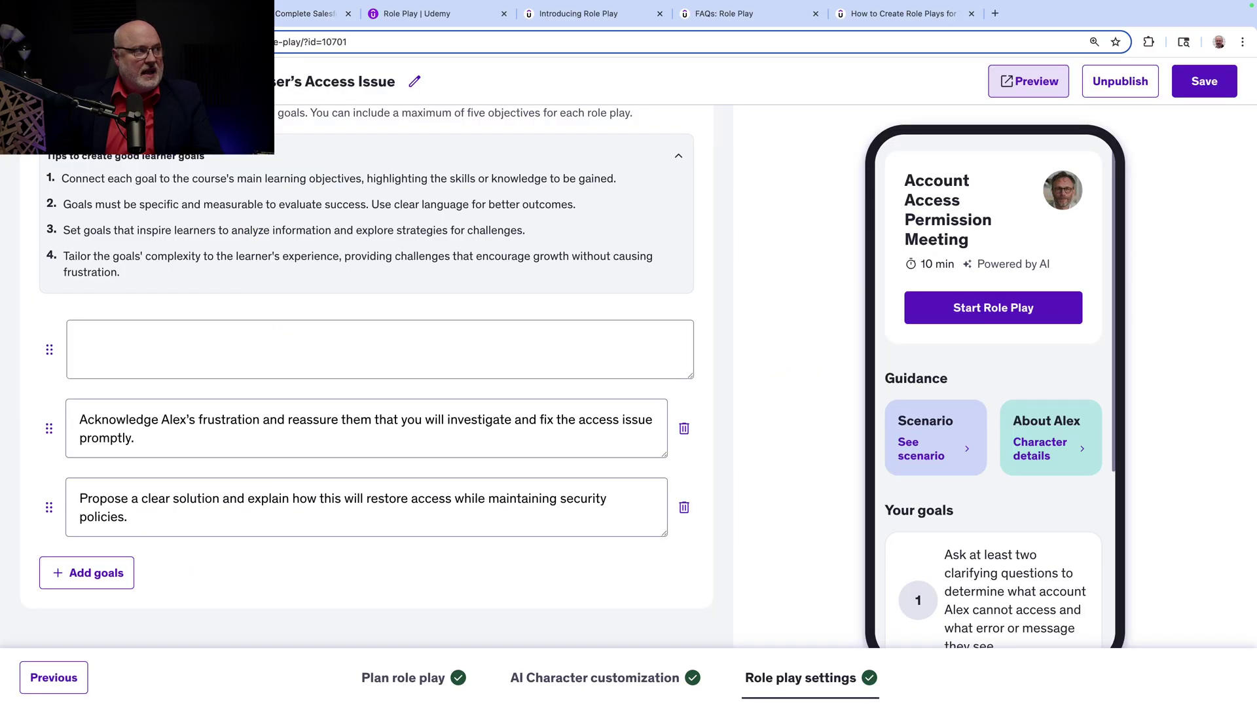
{"action": "left_click", "coordinate": [26, 81]}
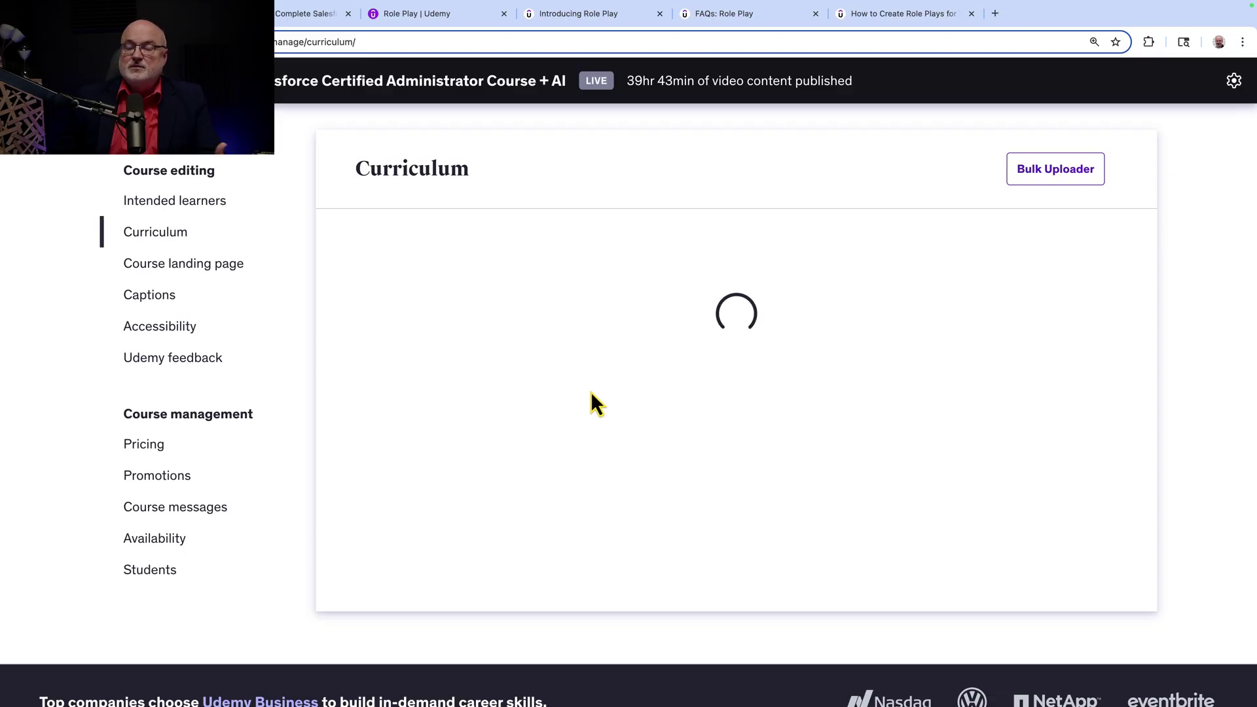
Start a new Role Play curriculum item at the end of the section.
{"action": "scroll", "coordinate": [627, 395], "scroll_direction": "down", "scroll_amount": 15}
{"action": "scroll", "coordinate": [626, 396], "scroll_direction": "down", "scroll_amount": 16}
{"action": "scroll", "coordinate": [629, 399], "scroll_direction": "down", "scroll_amount": 8}
{"action": "scroll", "coordinate": [627, 393], "scroll_direction": "down", "scroll_amount": 9}
{"action": "scroll", "coordinate": [625, 390], "scroll_direction": "down", "scroll_amount": 7}
{"action": "scroll", "coordinate": [625, 391], "scroll_direction": "down", "scroll_amount": 15}
{"action": "scroll", "coordinate": [624, 391], "scroll_direction": "down", "scroll_amount": 14}
{"action": "scroll", "coordinate": [623, 391], "scroll_direction": "down", "scroll_amount": 1}
{"action": "scroll", "coordinate": [623, 390], "scroll_direction": "up", "scroll_amount": 2}
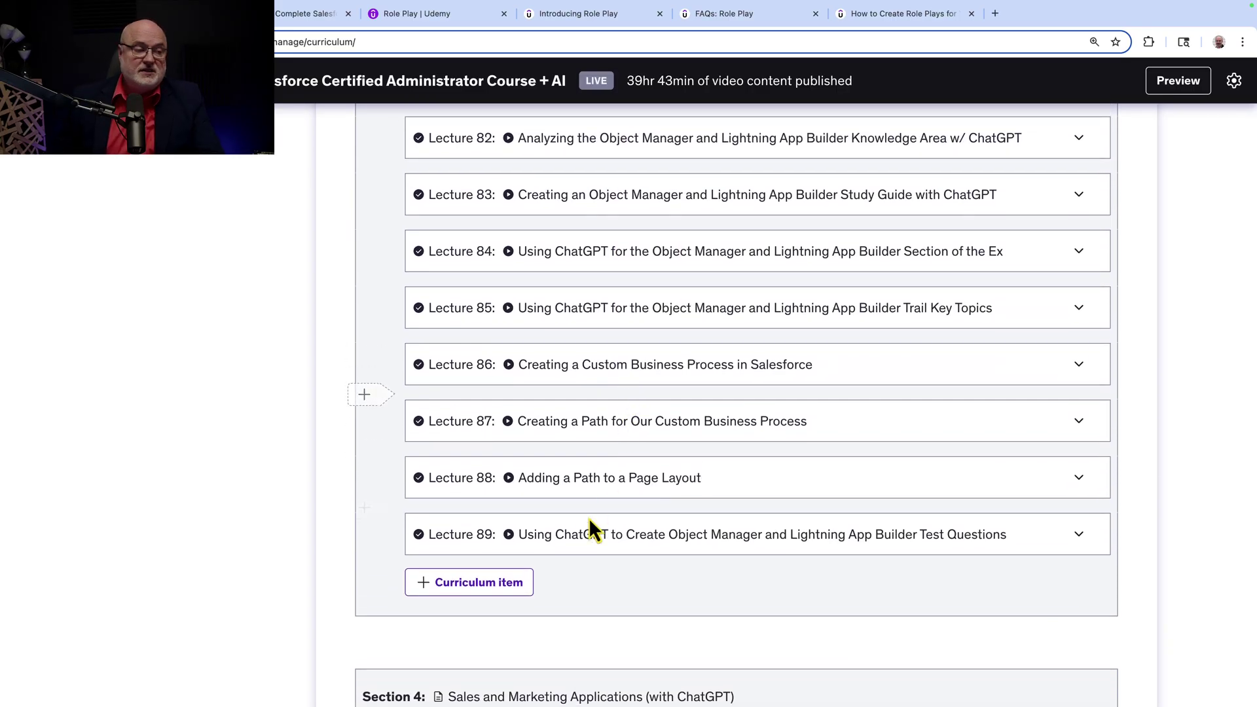
{"action": "left_click", "coordinate": [506, 590]}
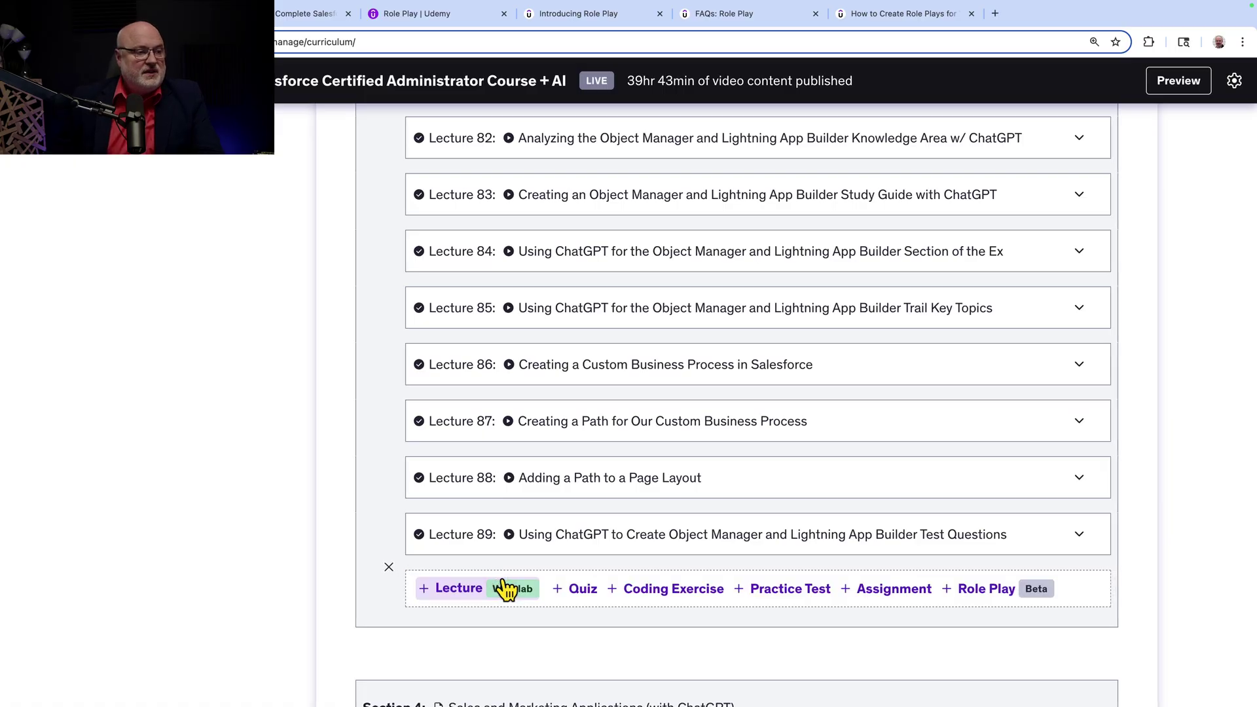
{"action": "left_click", "coordinate": [976, 590]}
{"action": "scroll", "coordinate": [940, 583], "scroll_direction": "down", "scroll_amount": 4}
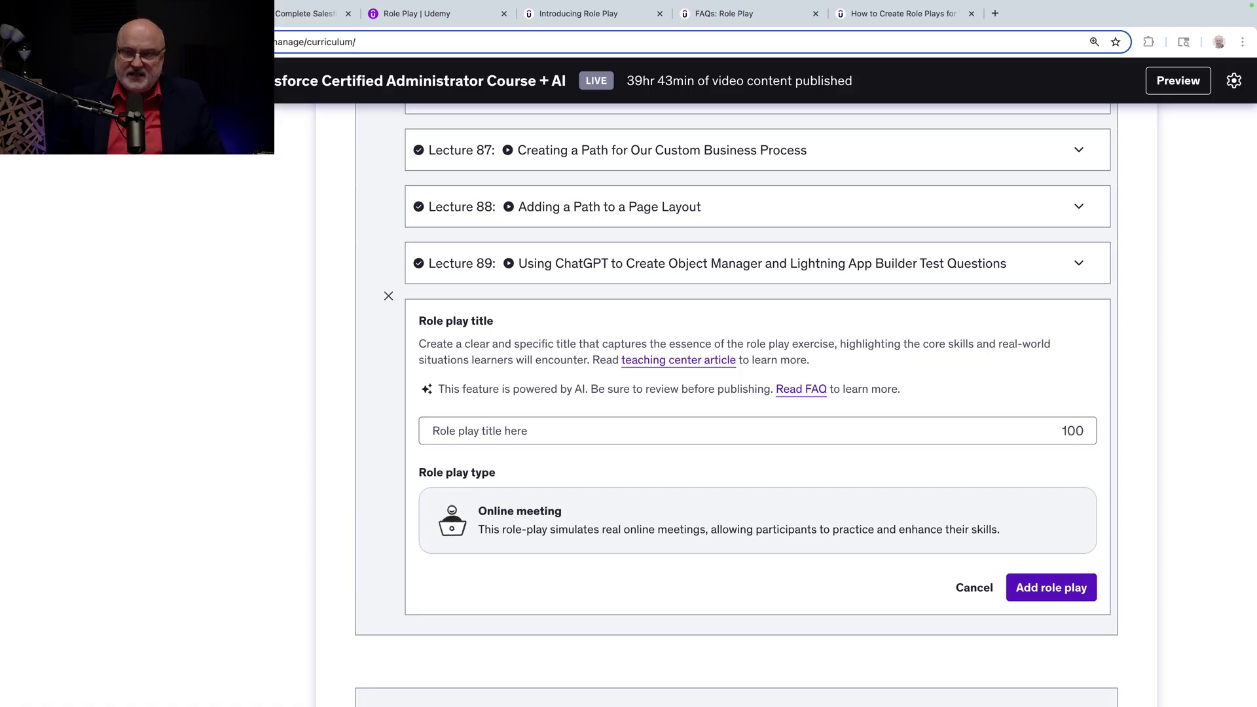
Title the role play 'Designing a Custom Warranty Object' and add it to the curriculum.
{"action": "left_click", "coordinate": [592, 432]}
{"action": "type", "text": "Designing a Custom Warranty Object"}
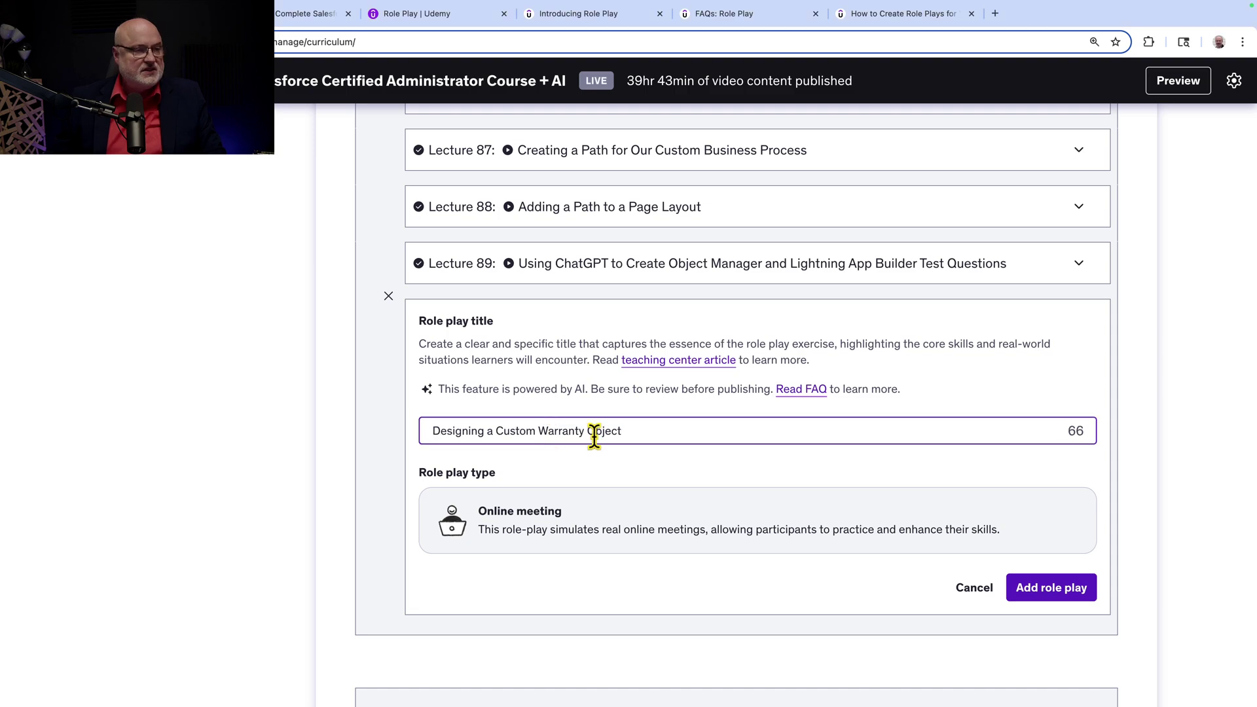
{"action": "left_click", "coordinate": [1070, 590]}
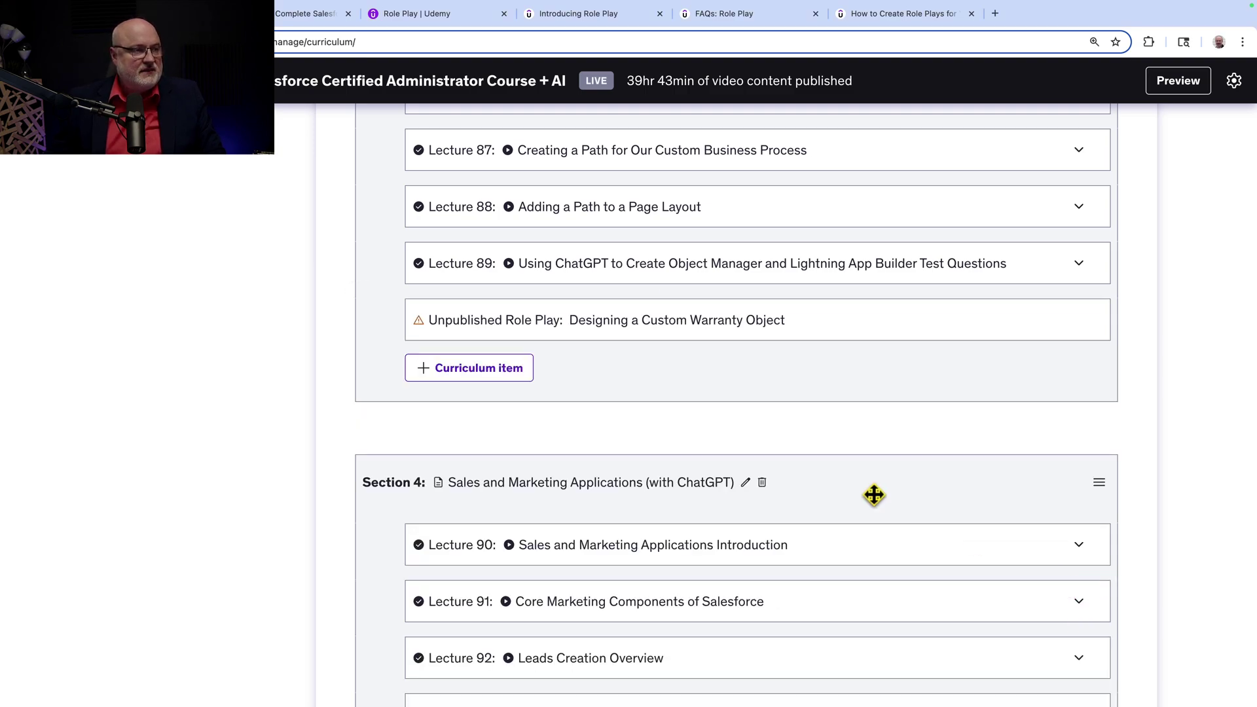
{"action": "mouse_move", "coordinate": [767, 322]}
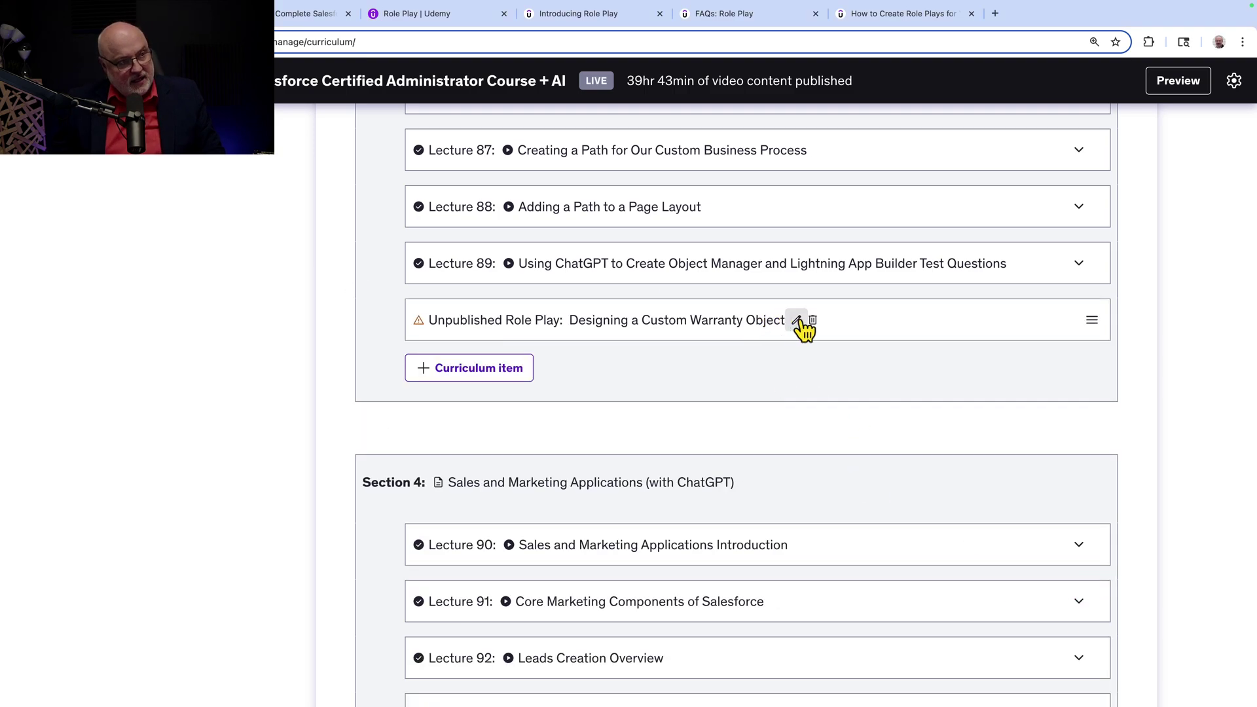
Enter the Warranty object scenario as an unnumbered paragraph and the Salesforce Admin learner role.
{"action": "left_click", "coordinate": [798, 320]}
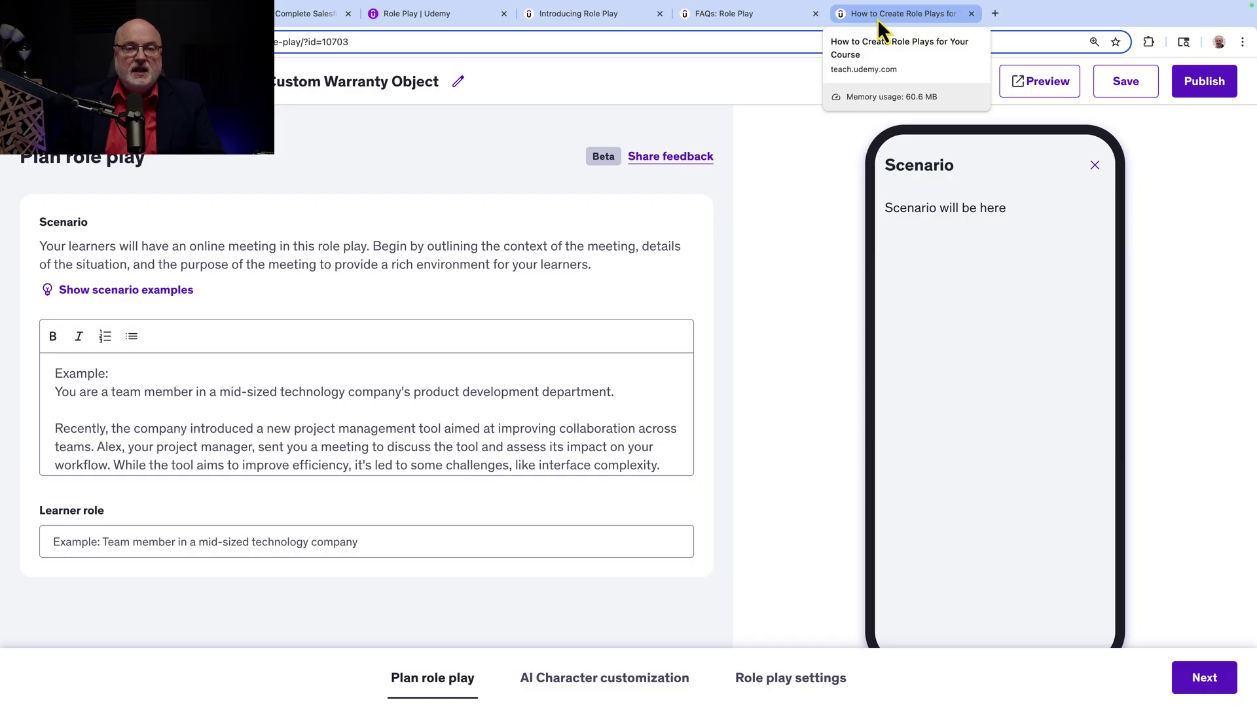
{"action": "left_click", "coordinate": [290, 418]}
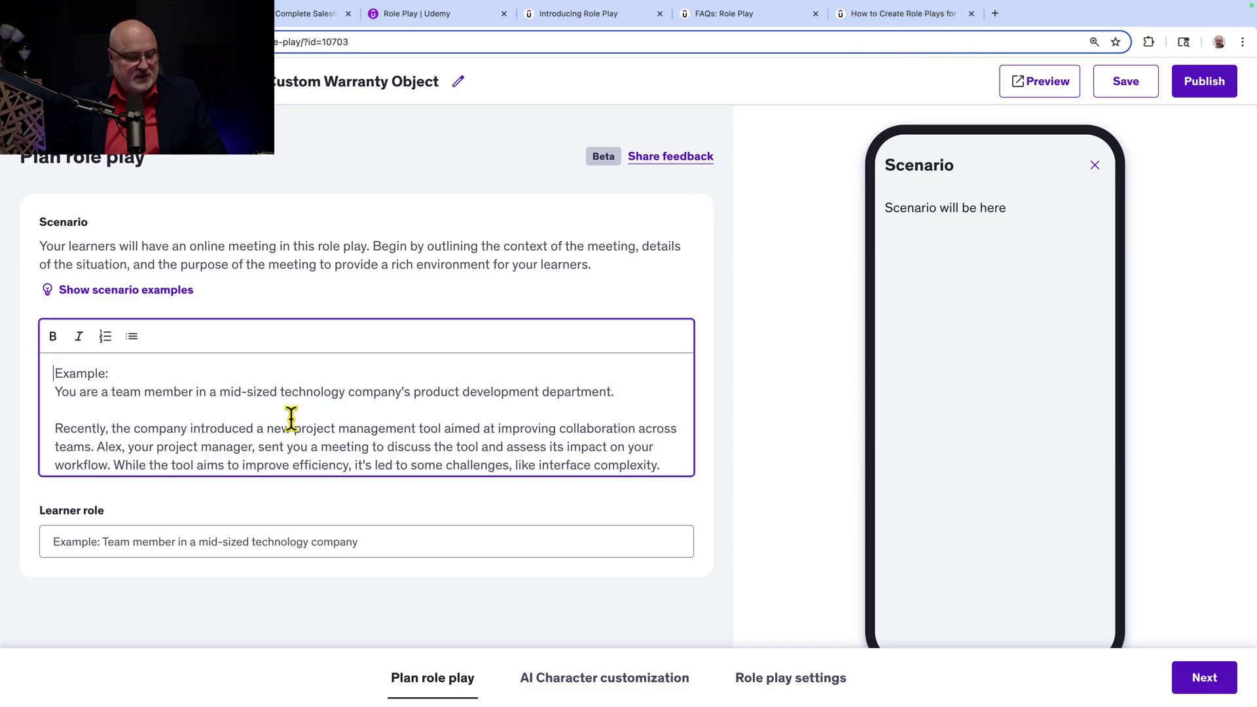
{"action": "type", "text": "You are a Salesforce Administrator meeting with the Customer Service Manager to plan a new feature in Salesforce. The service team struggles to track product warranties for customer assets. In this scenario, you need to gather requirements to create a custom Warranty object with appropriate fields and page layouts. Your goal is to propose a solution in Salesforce that will help the team easily record and view warranty information, aligning with best practices for custom objects and relationships."}
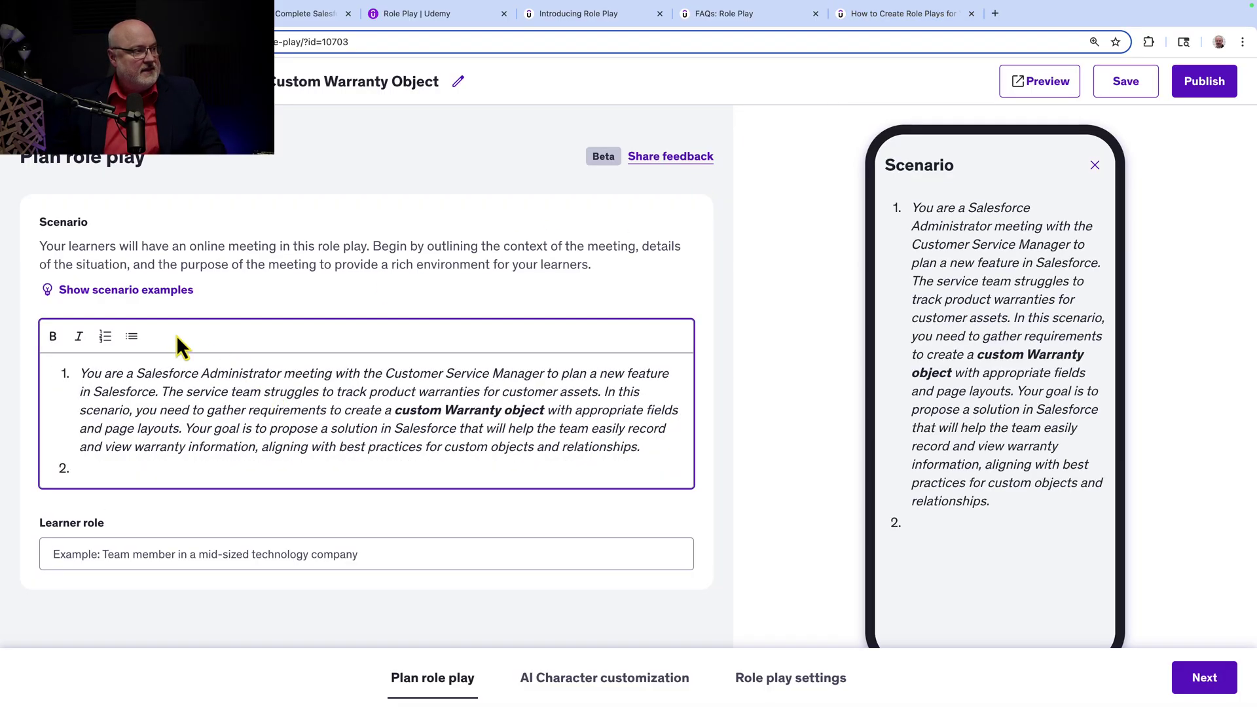
{"action": "left_click_drag", "start_coordinate": [121, 465], "coordinate": [17, 374]}
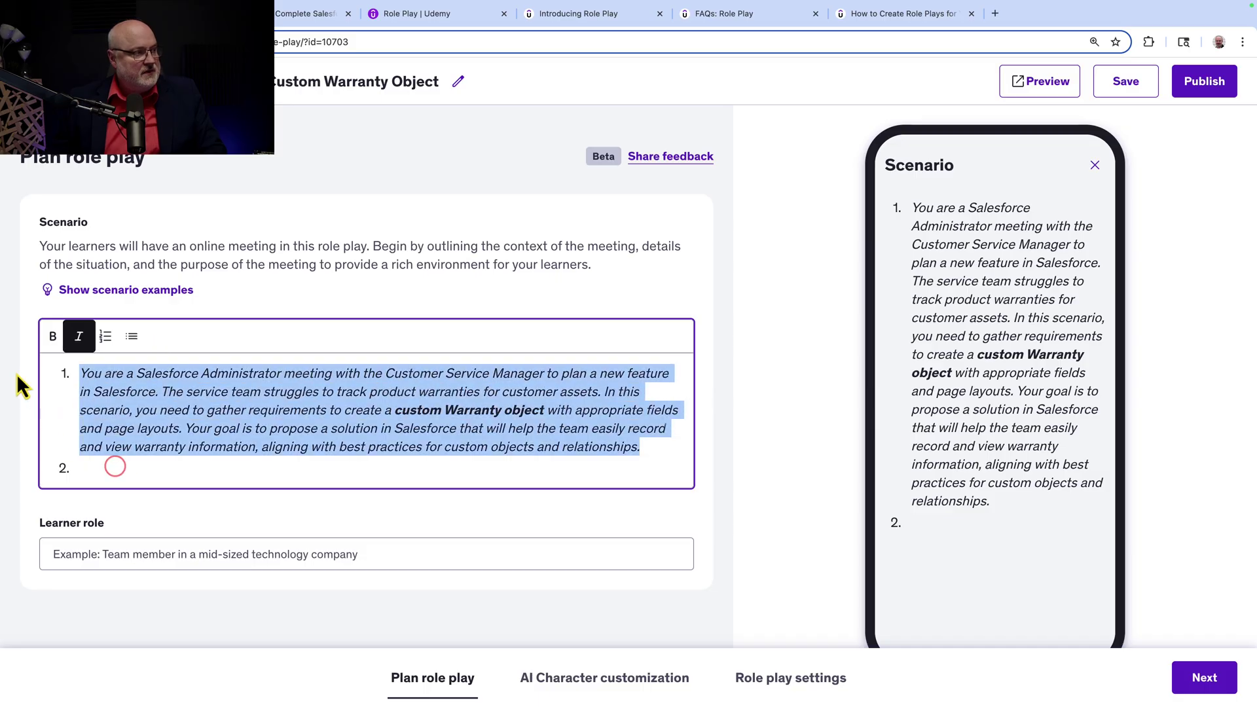
{"action": "left_click", "coordinate": [104, 337]}
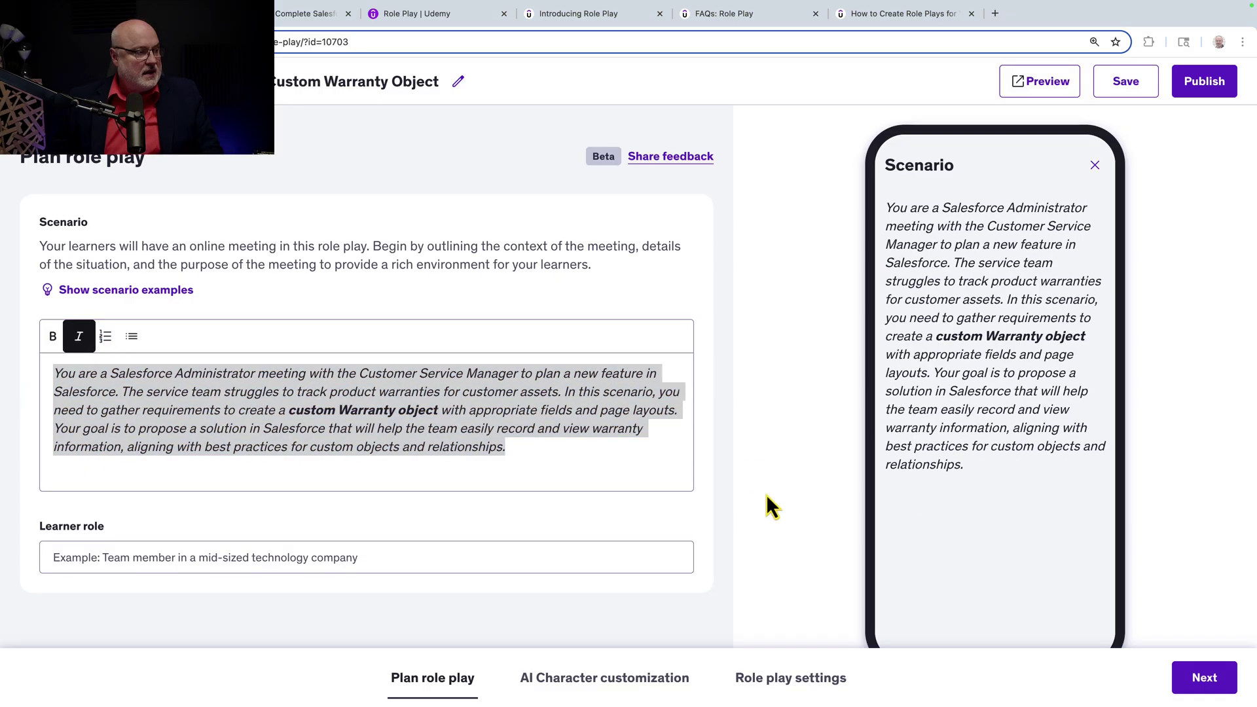
{"action": "left_click", "coordinate": [380, 570]}
{"action": "type", "text": "Salesforce Admin tasked with customizing the Salesforce schema (objects, fields, page layouts)"}
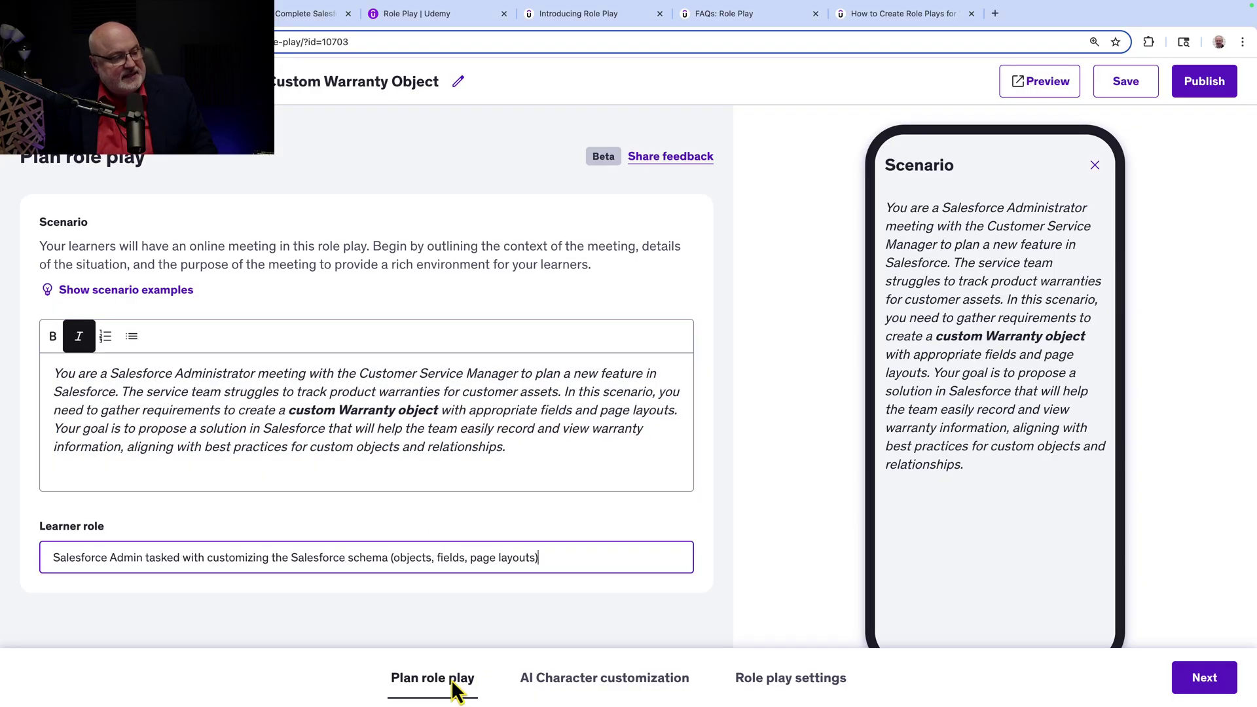
Choose Character 6 as the AI character's avatar.
{"action": "left_click", "coordinate": [564, 681]}
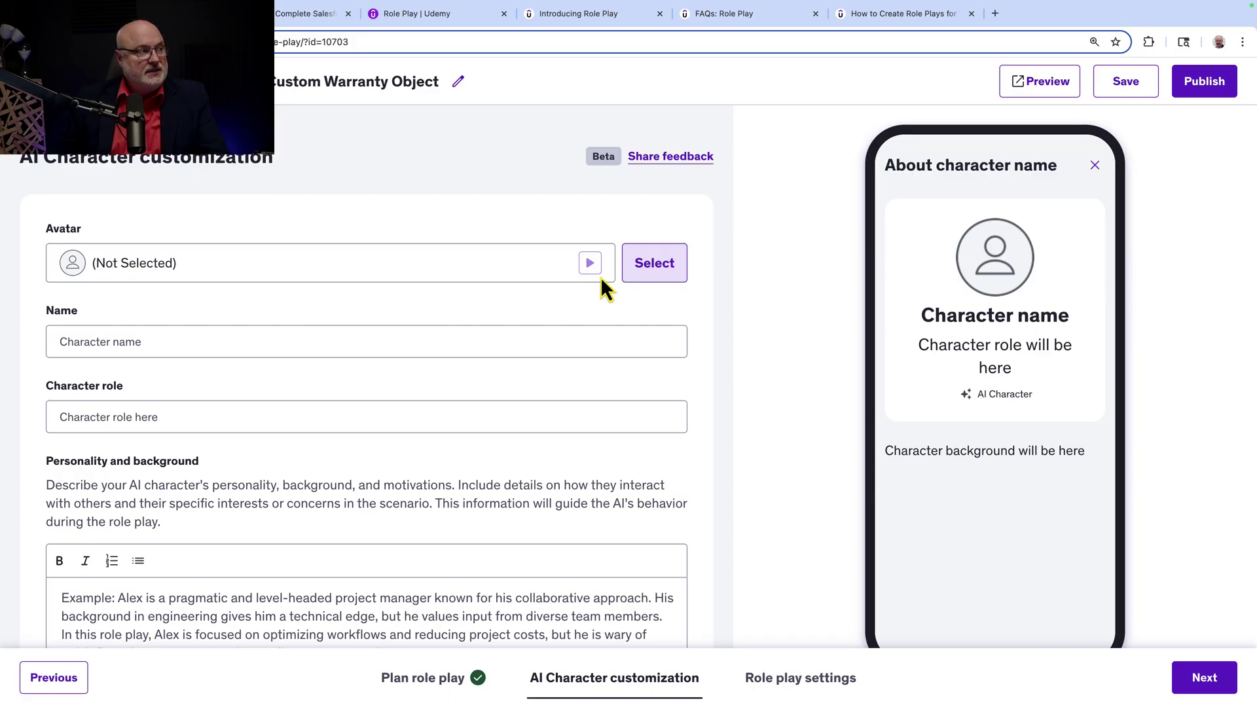
{"action": "left_click", "coordinate": [644, 265]}
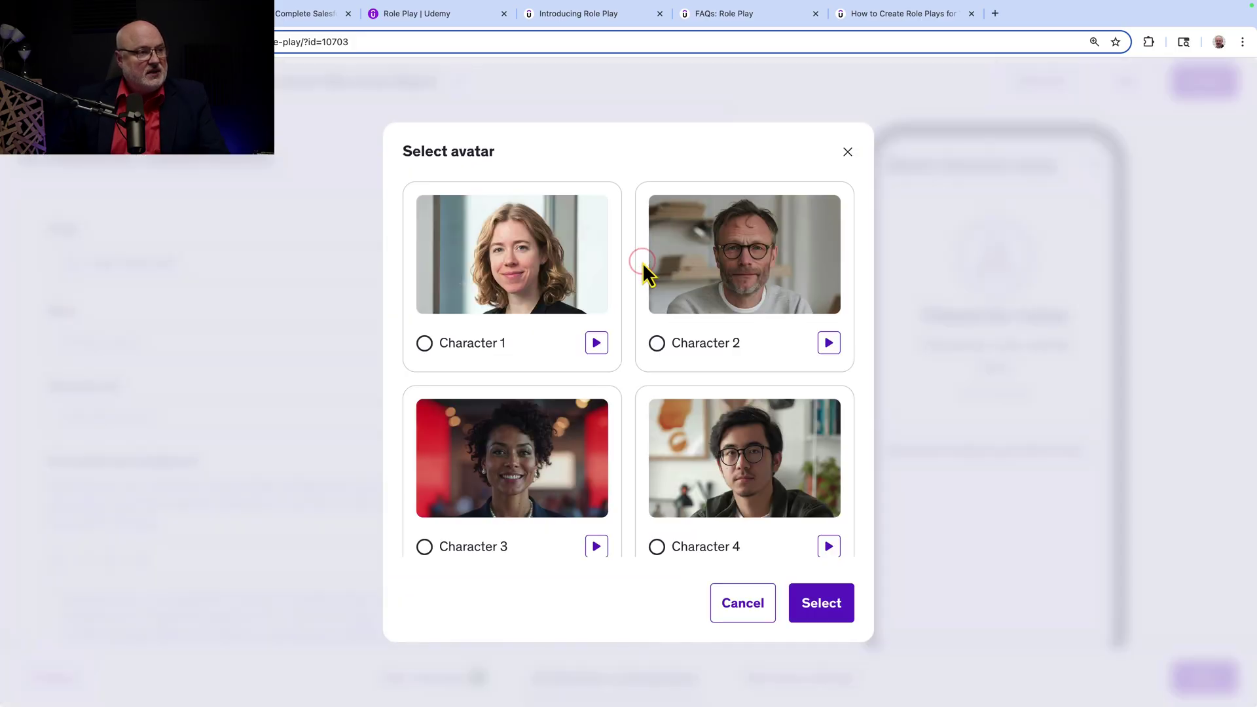
{"action": "scroll", "coordinate": [627, 454], "scroll_direction": "down", "scroll_amount": 4}
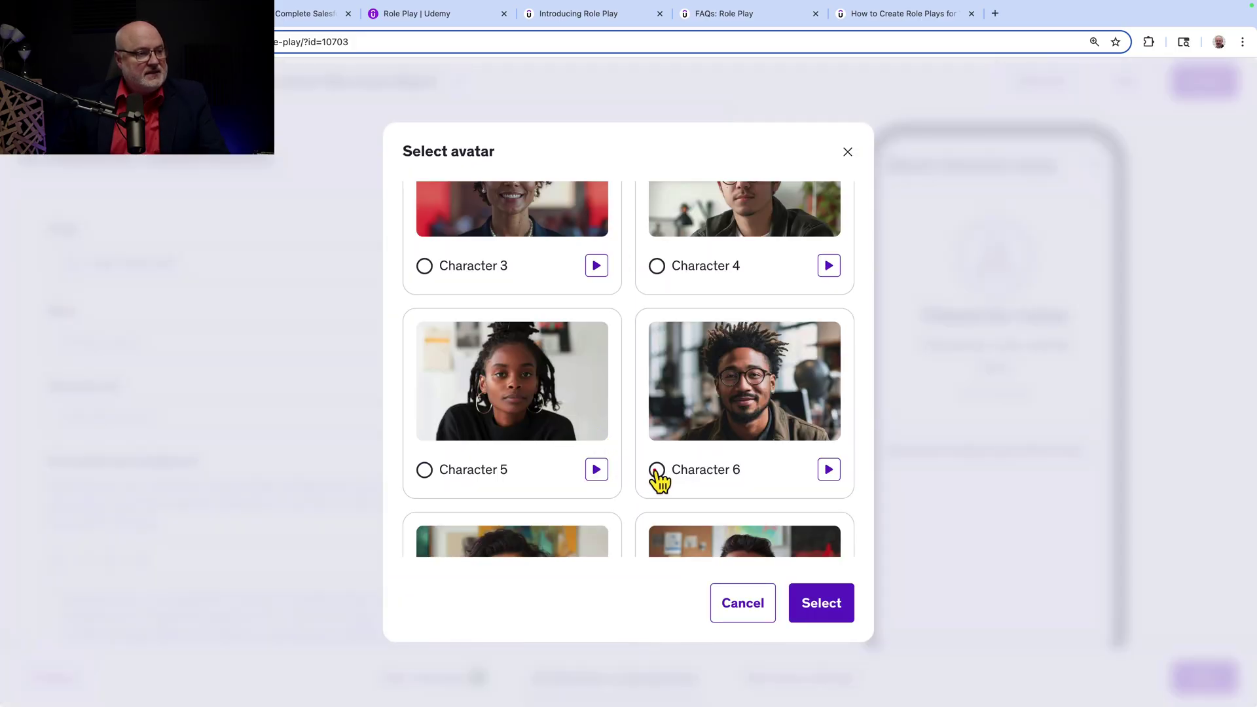
{"action": "left_click", "coordinate": [657, 470]}
{"action": "left_click", "coordinate": [821, 603]}
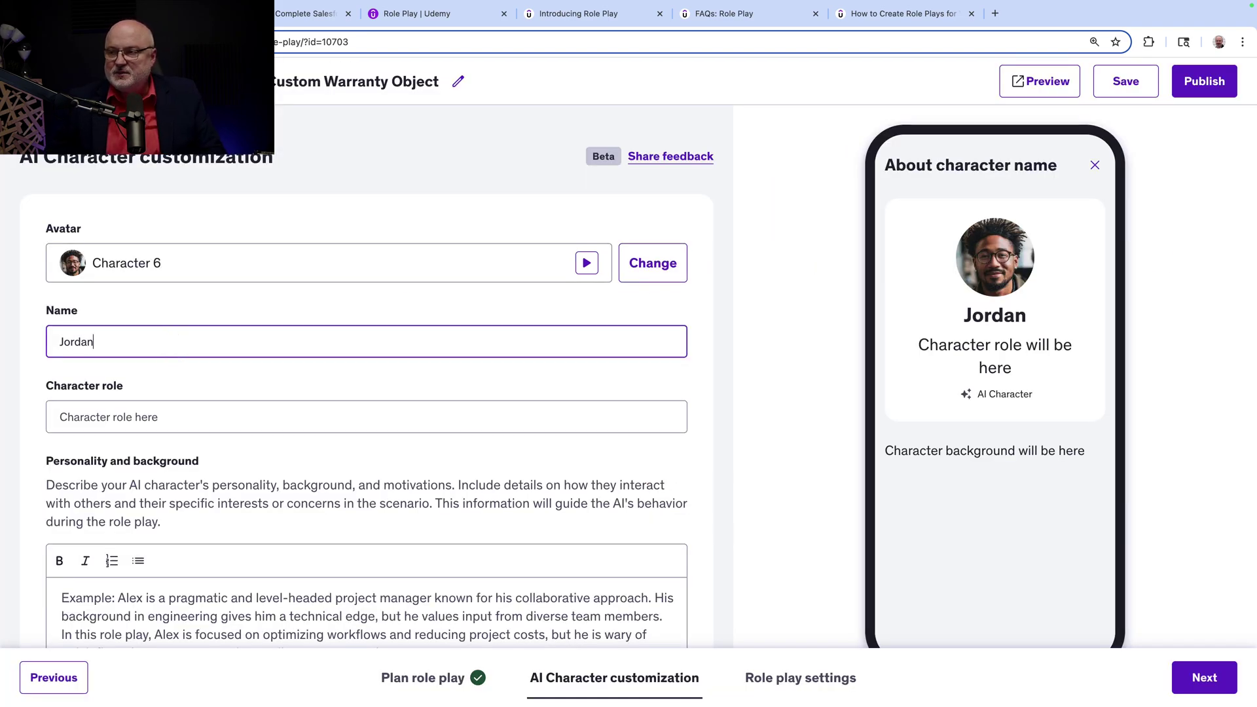
Enter the Customer Service Manager role and Jordan's personality and background as a plain paragraph.
{"action": "left_click", "coordinate": [196, 418]}
{"action": "type", "text": "Customer Service Manager"}
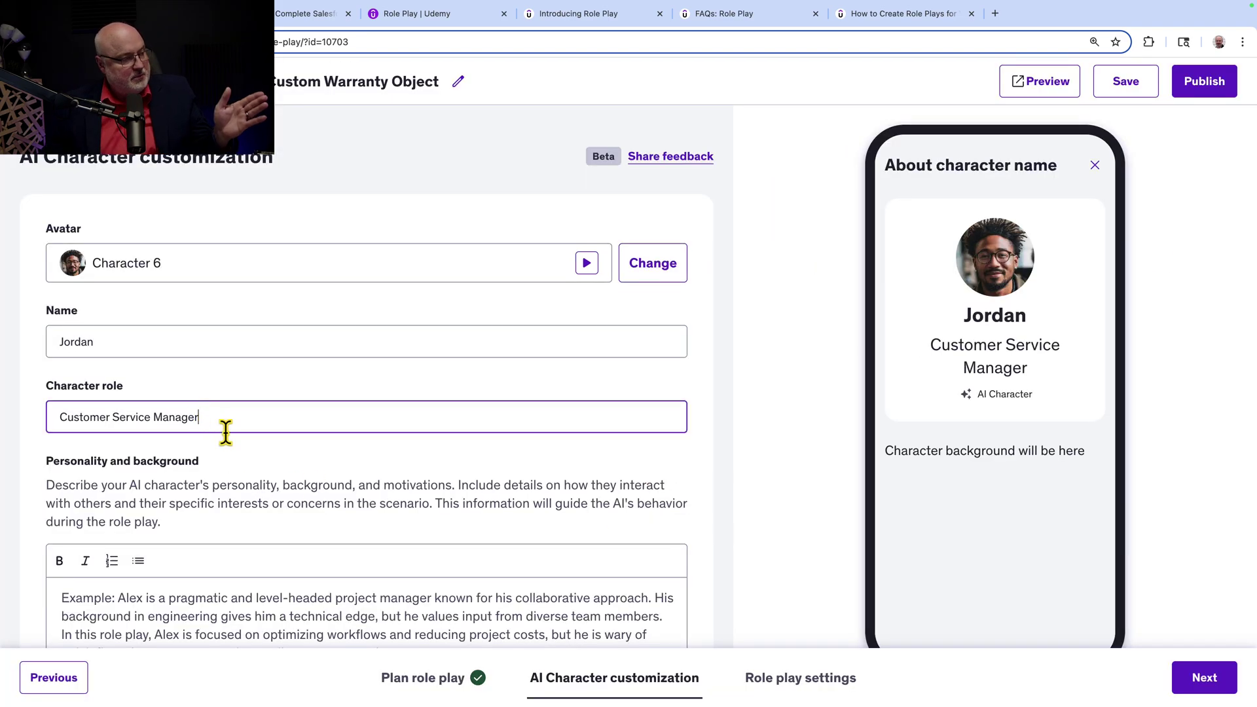
{"action": "scroll", "coordinate": [253, 485], "scroll_direction": "down", "scroll_amount": 3}
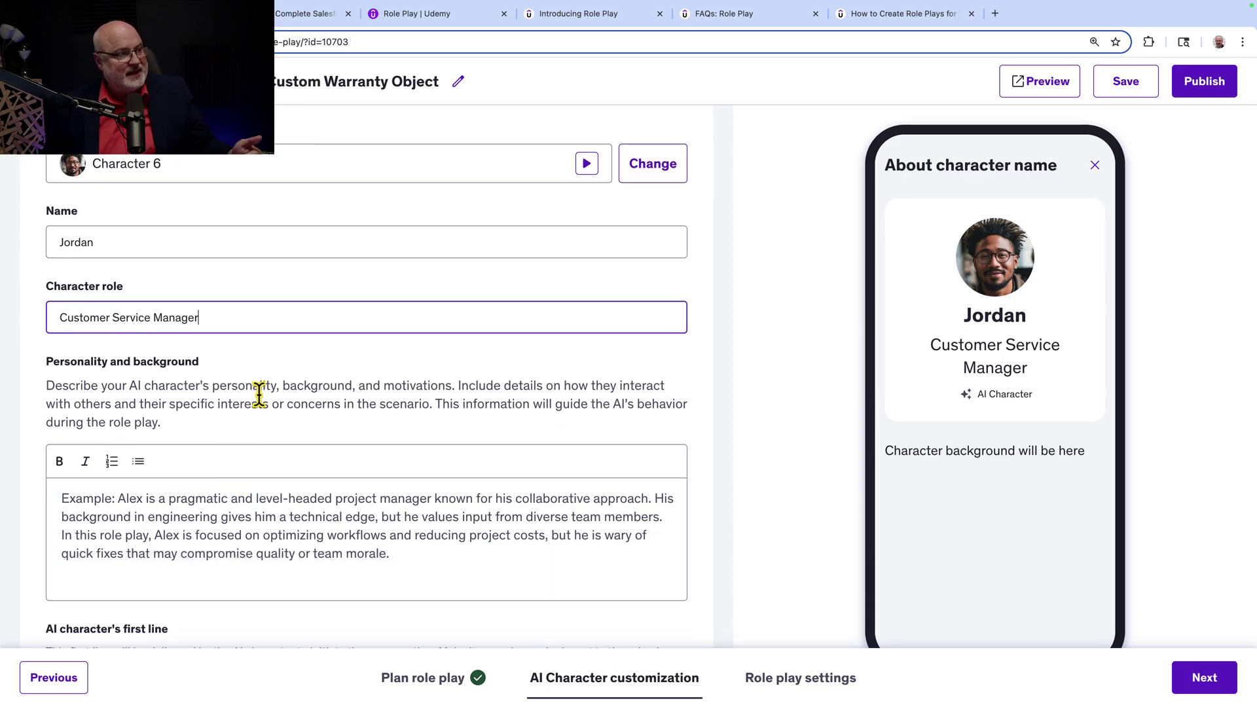
{"action": "scroll", "coordinate": [282, 458], "scroll_direction": "down", "scroll_amount": 2}
{"action": "scroll", "coordinate": [289, 486], "scroll_direction": "down", "scroll_amount": 4}
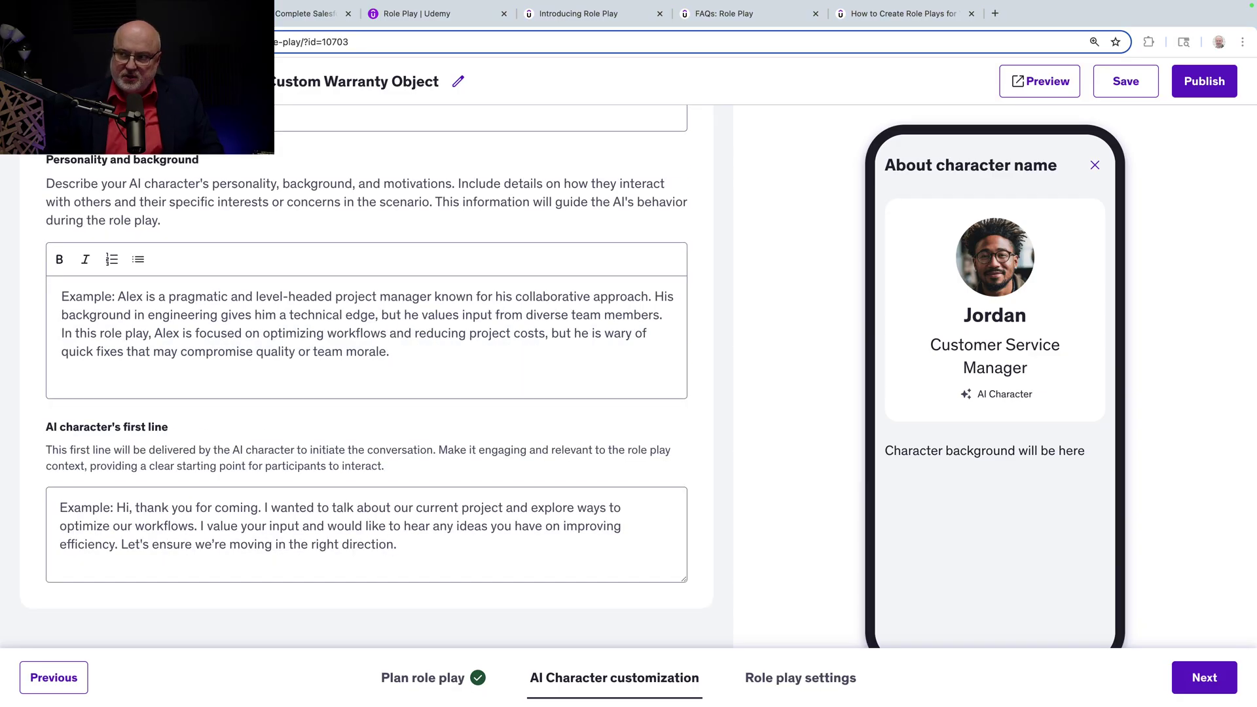
{"action": "left_click", "coordinate": [387, 334]}
{"action": "type", "text": "Jordan is a detail-oriented manager who has been with the company for five years. They are enthusiastic about using Salesforce but not very technical. Jordan is concerned about warranty cases slipping through the cracks. They value clear explanations and want to ensure the new system will be easy for their team to use without adding too much complexity."}
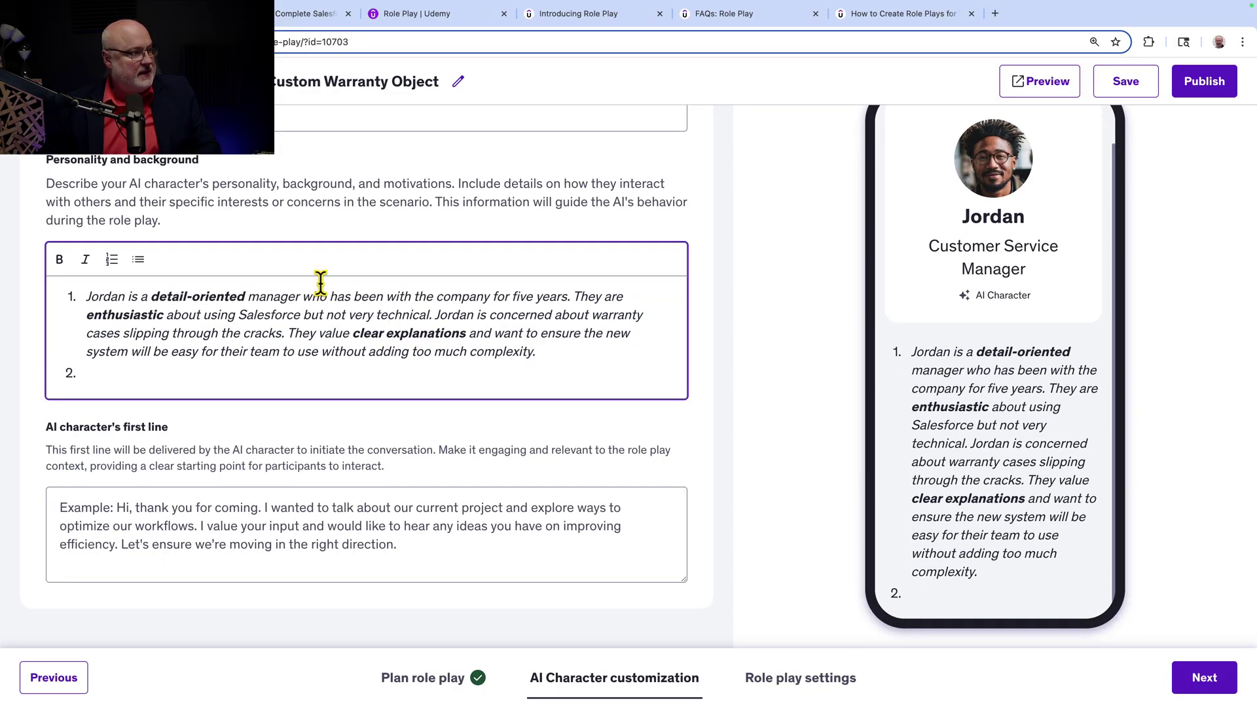
{"action": "scroll", "coordinate": [300, 246], "scroll_direction": "up", "scroll_amount": 1}
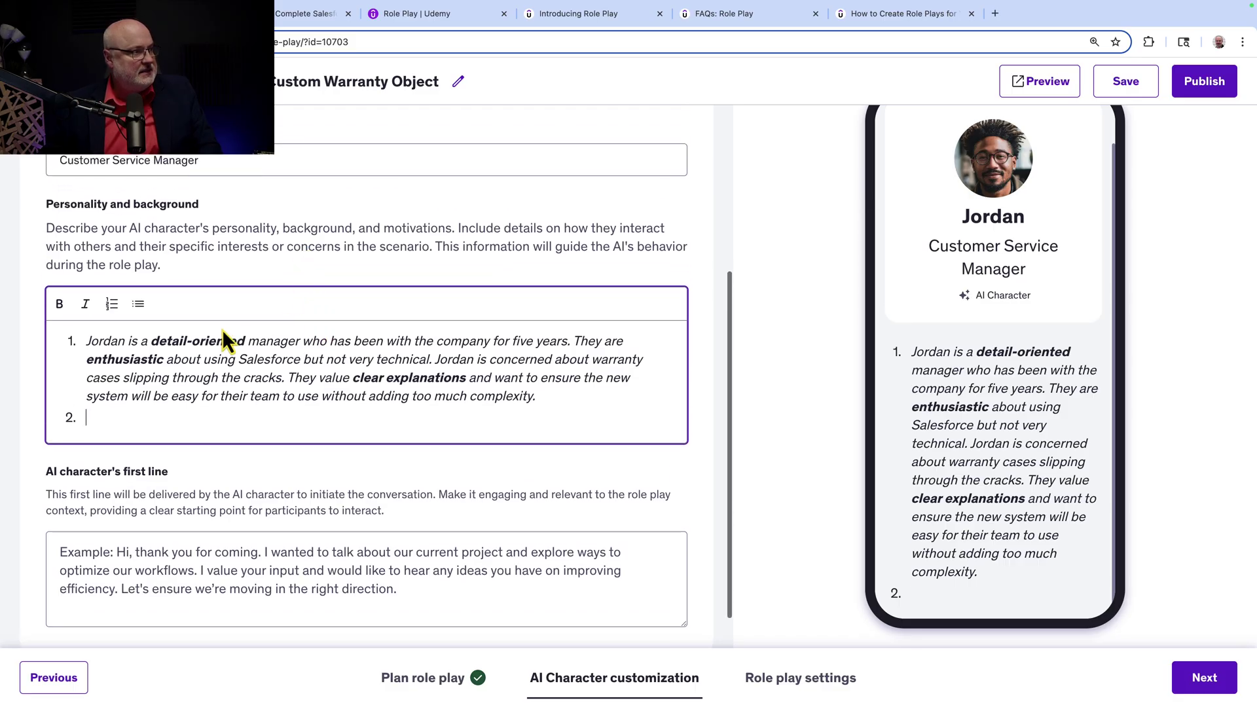
{"action": "left_click", "coordinate": [113, 303]}
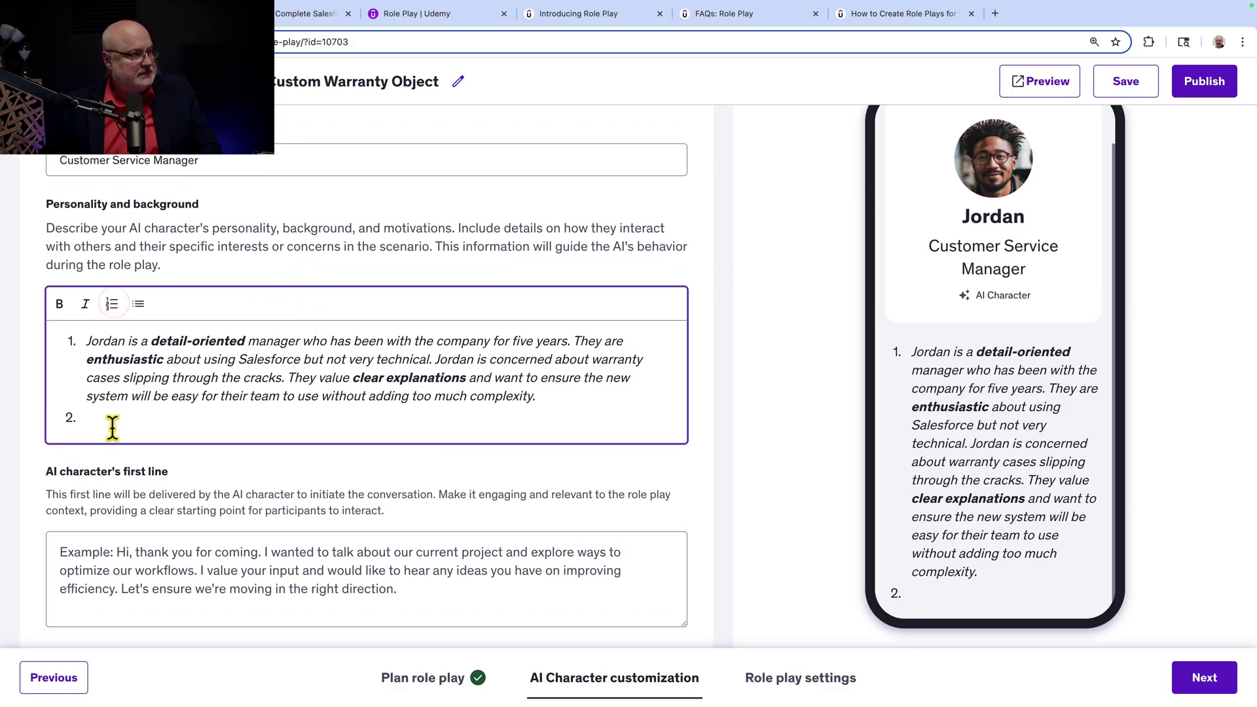
{"action": "left_click", "coordinate": [280, 549]}
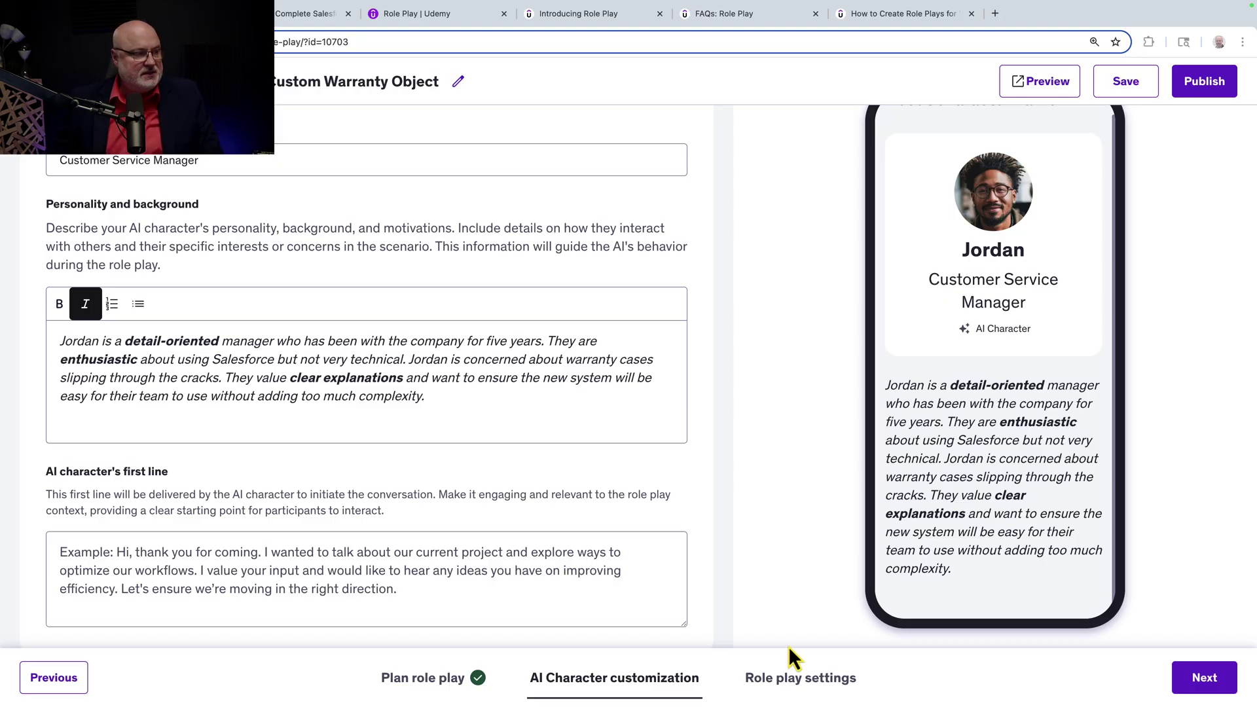
Add Jordan's warranty-tracking opening line.
{"action": "left_click", "coordinate": [353, 601]}
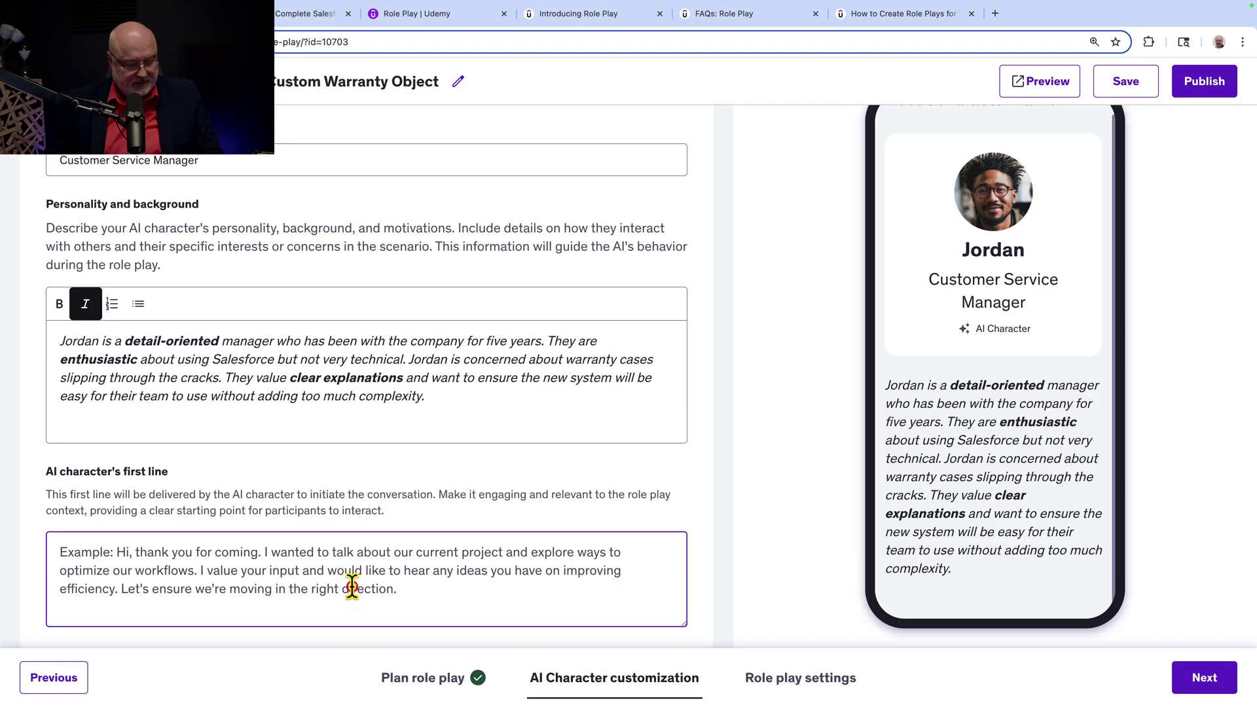
{"action": "type", "text": "Thanks for meeting with me. Our team really needs a better way to track product warranties in Salesforce. Right now, we’re using spreadsheets and it’s a mess. I have some ideas, but I’d love to hear how we can set this up in Salesforce. What do you suggest?"}
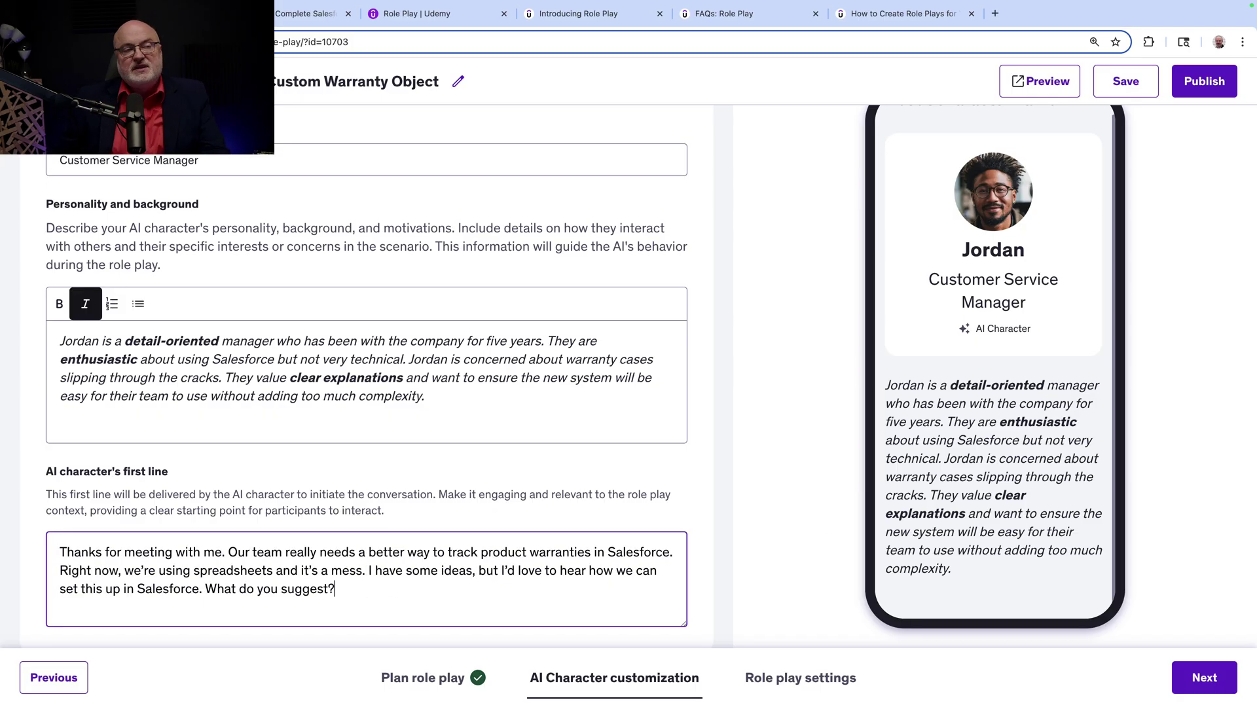
{"action": "scroll", "coordinate": [533, 528], "scroll_direction": "down", "scroll_amount": 1}
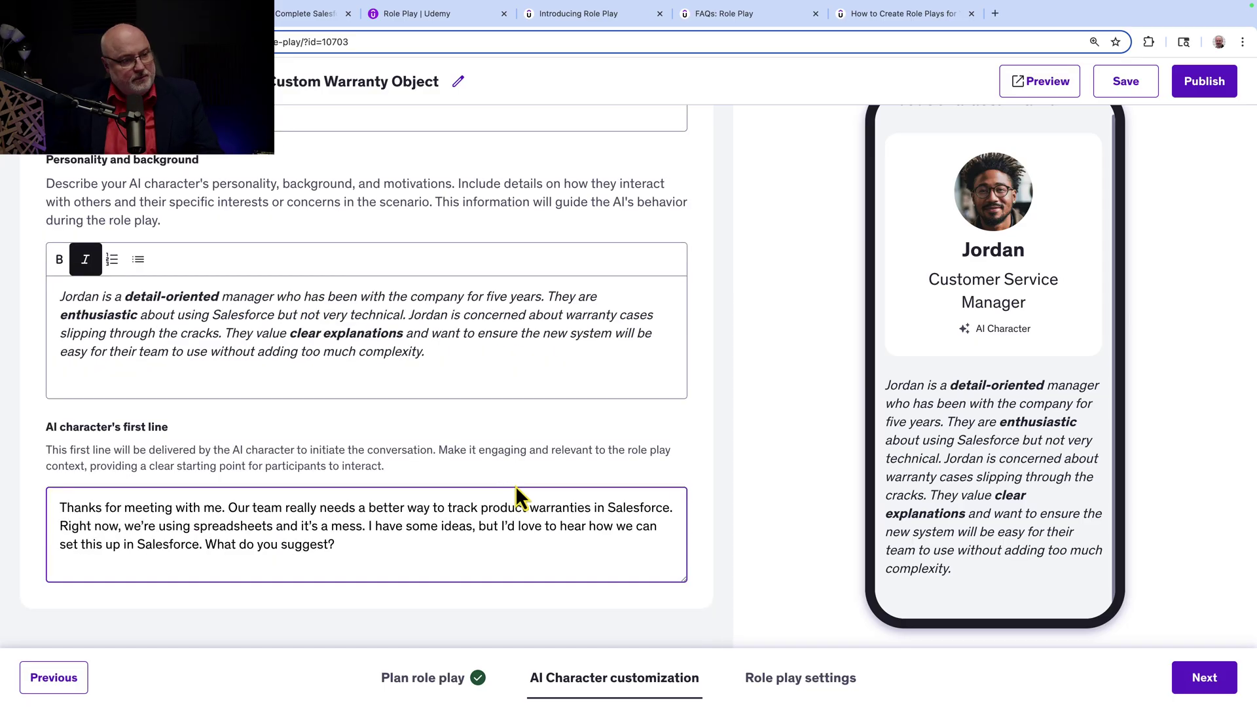
Replace the default meeting title in the role play settings with the prepared title.
{"action": "left_click", "coordinate": [792, 679]}
{"action": "left_click", "coordinate": [160, 260]}
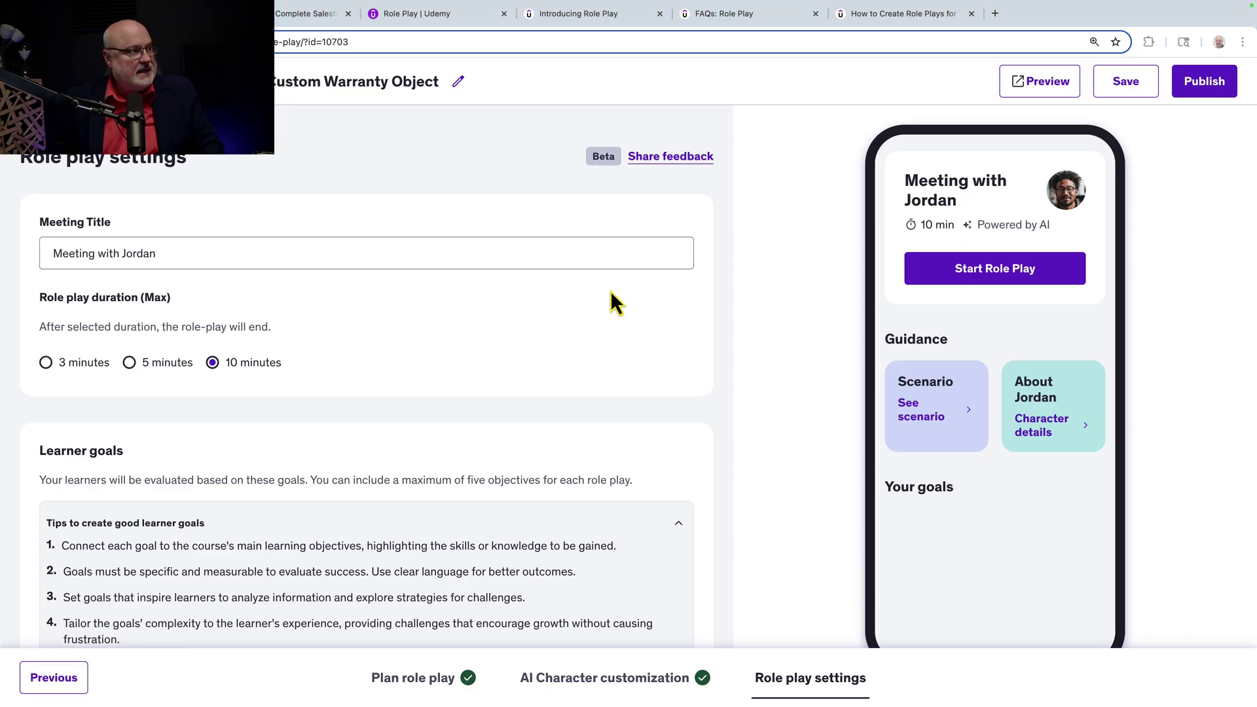
{"action": "left_click", "coordinate": [188, 253]}
{"action": "key", "text": "ctrl+a"}
{"action": "type", "text": "Warranty Tracking Requirements"}
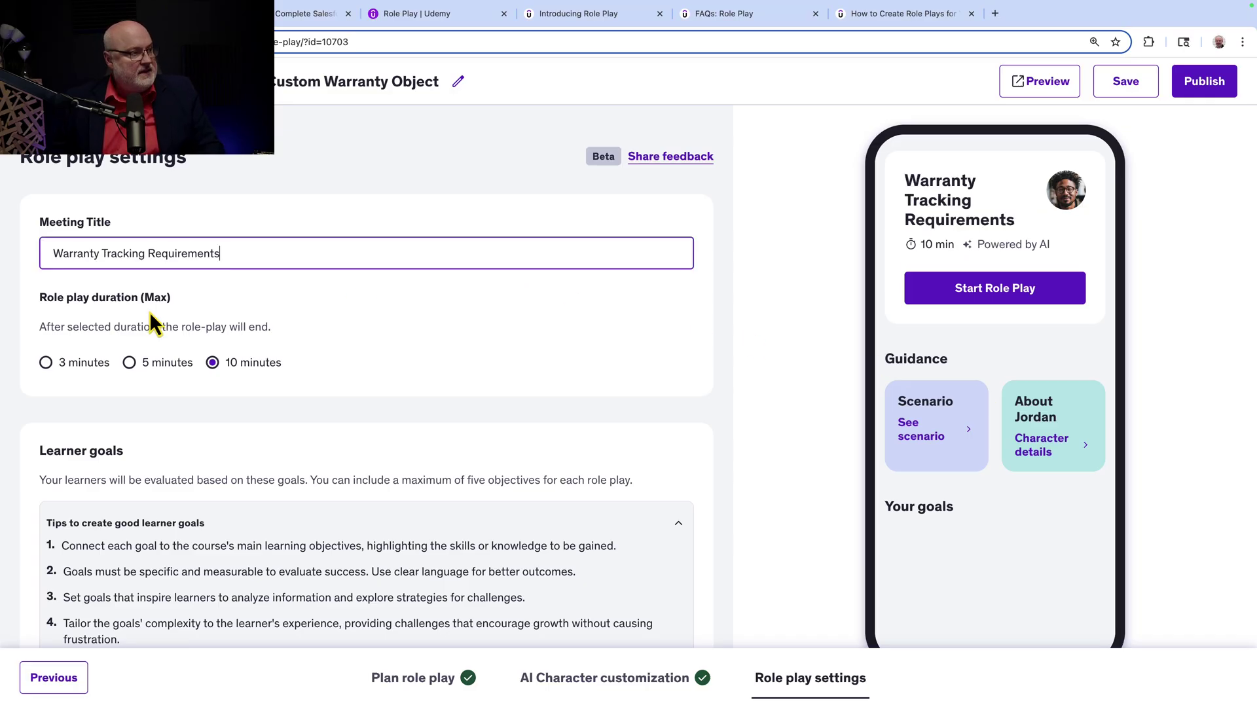
{"action": "scroll", "coordinate": [151, 313], "scroll_direction": "down", "scroll_amount": 1}
{"action": "scroll", "coordinate": [153, 313], "scroll_direction": "down", "scroll_amount": 1}
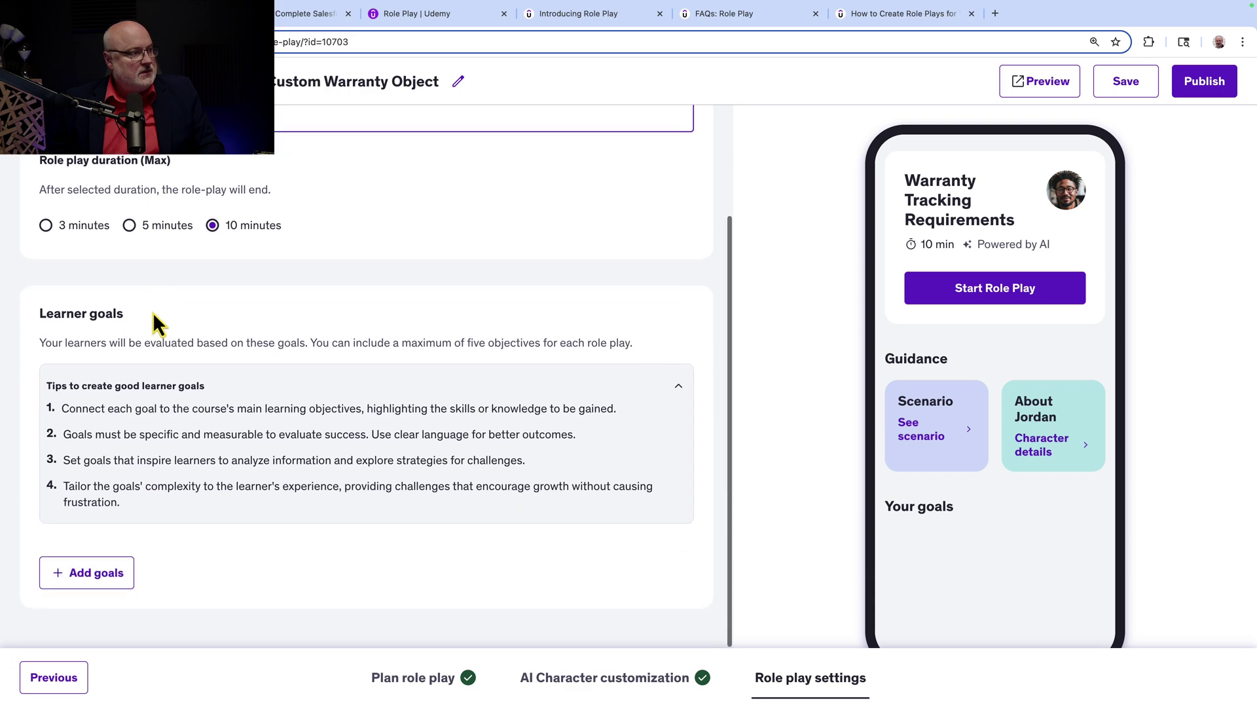
Add goals to ask clarifying warranty questions and acknowledge Jordan's spreadsheet challenges.
{"action": "left_click", "coordinate": [118, 572]}
{"action": "scroll", "coordinate": [113, 569], "scroll_direction": "down", "scroll_amount": 1}
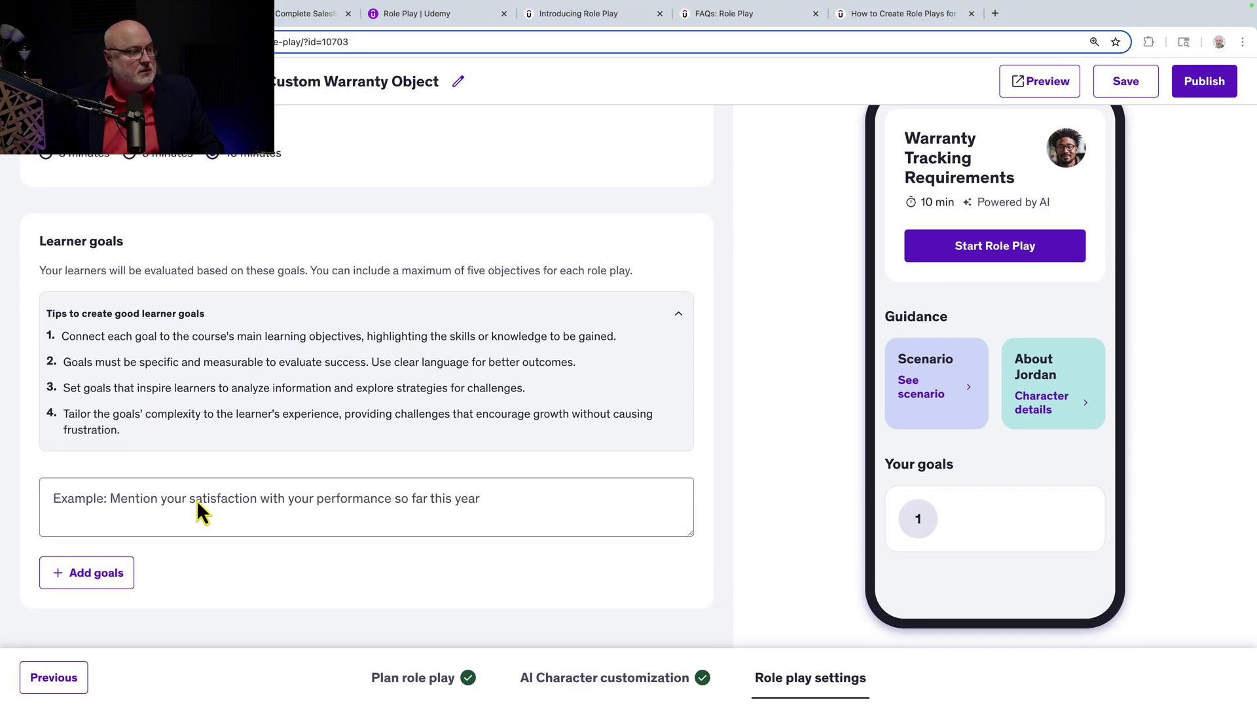
{"action": "type", "text": "Ask clarifying questions about what warranty information needs tracking (e.g. warranty period, expiration date, related Asset or Product) and how the service team uses that info."}
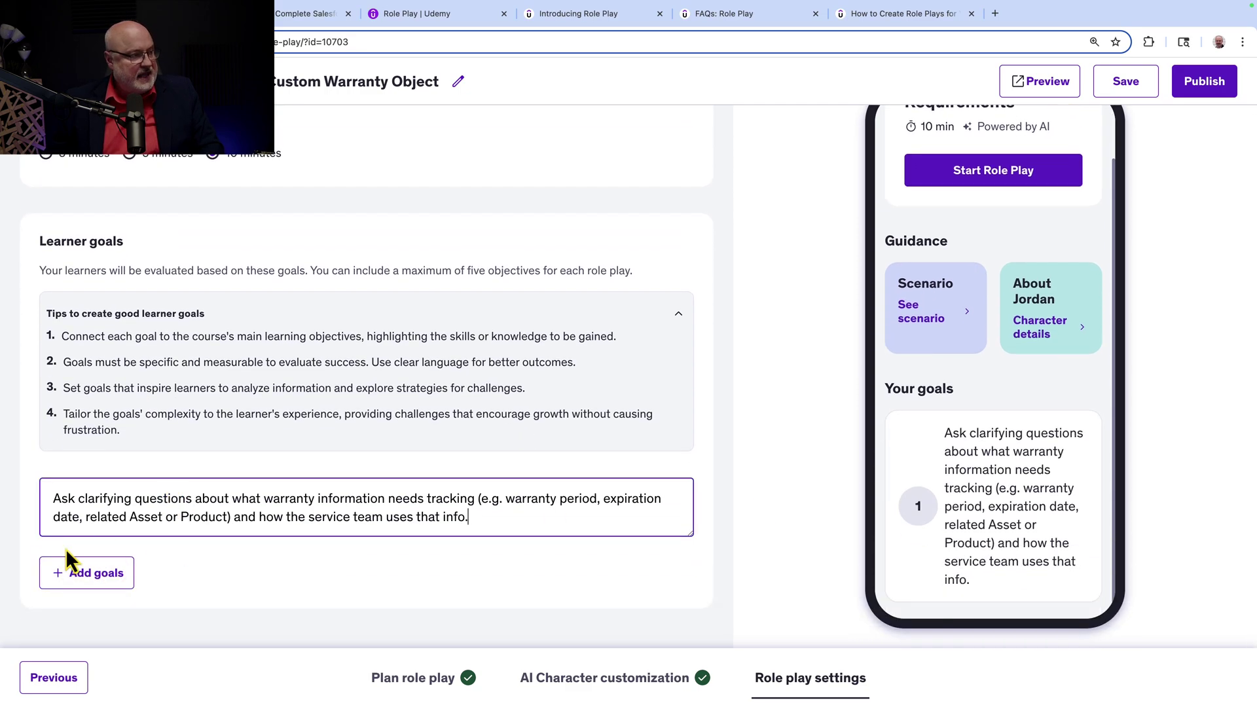
{"action": "left_click", "coordinate": [81, 572]}
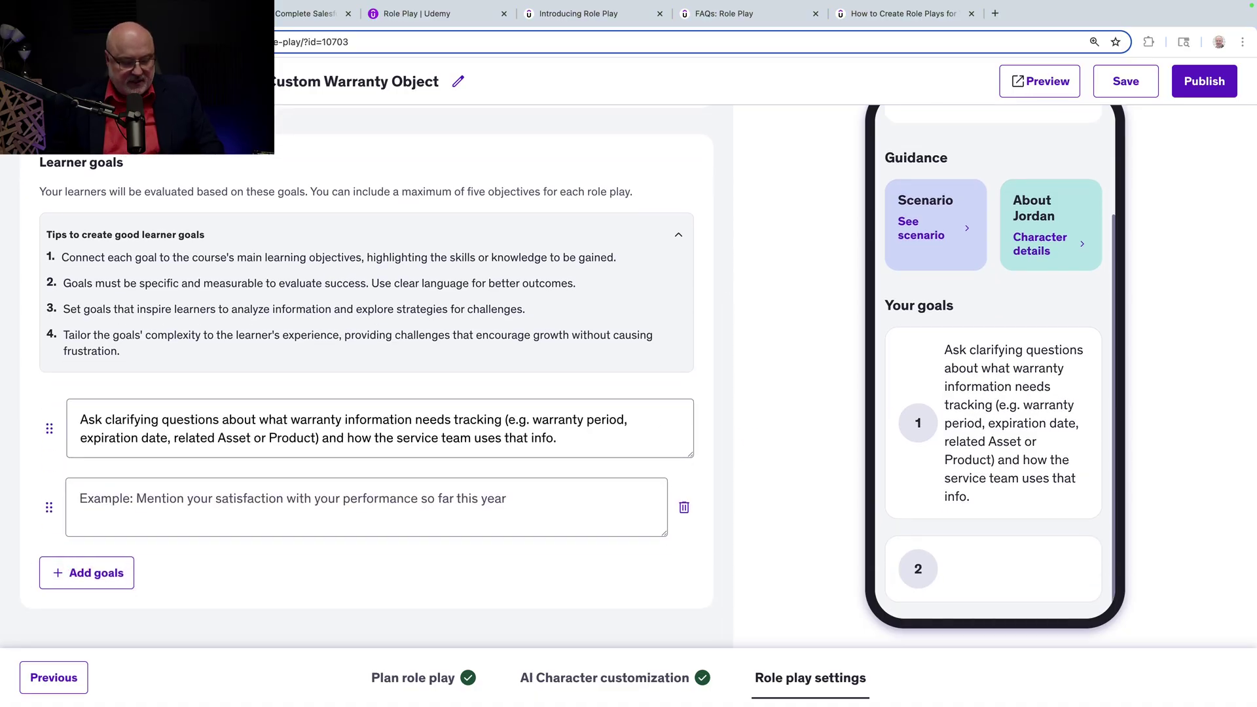
{"action": "left_click", "coordinate": [215, 498]}
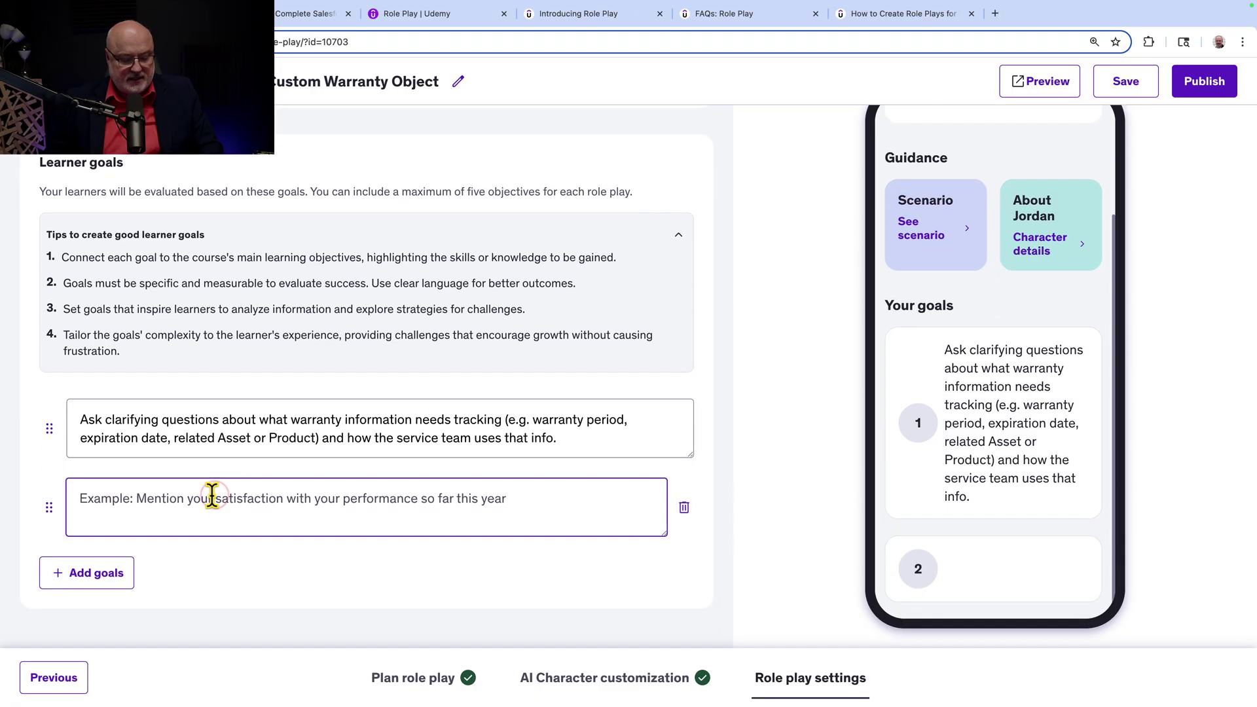
{"action": "type", "text": "Acknowledge Jordan’s needs and the challenges with the current spreadsheet system, showing you understand the importance of a Salesforce solution."}
{"action": "key", "text": "BackSpace"}
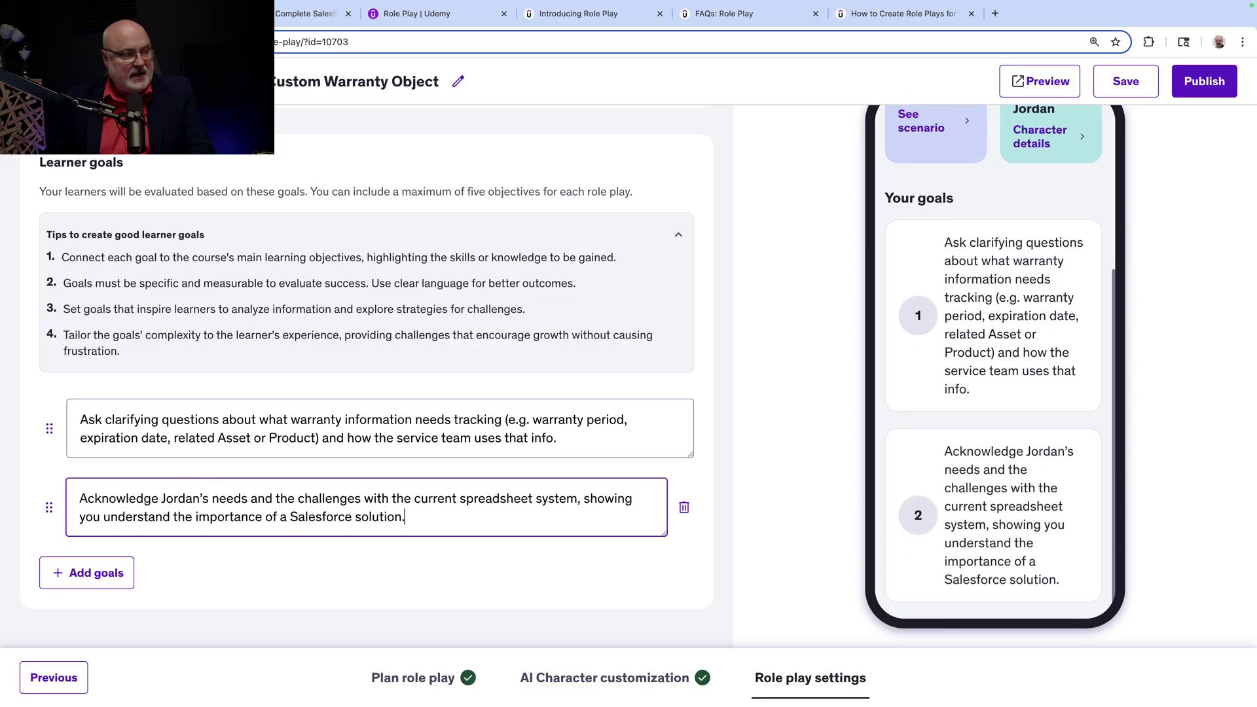
Add a third goal proposing a 'Warranty' custom object with a customized page layout.
{"action": "left_click", "coordinate": [125, 574]}
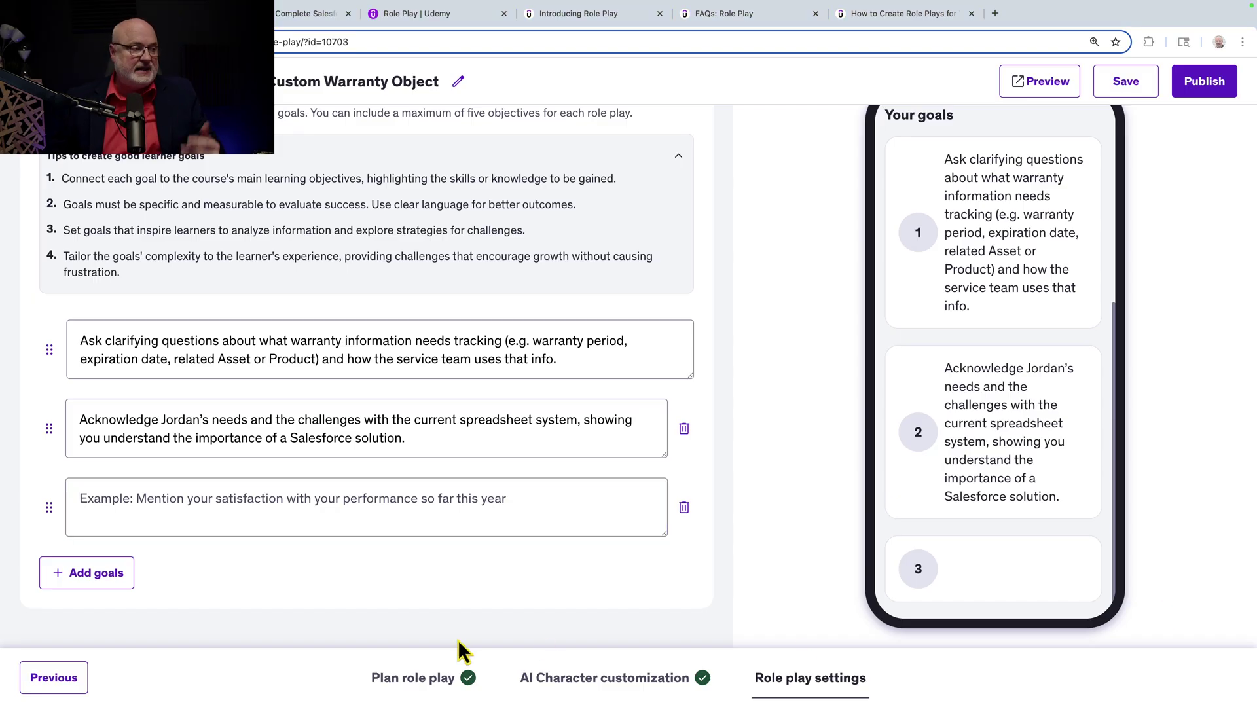
{"action": "left_click", "coordinate": [175, 505]}
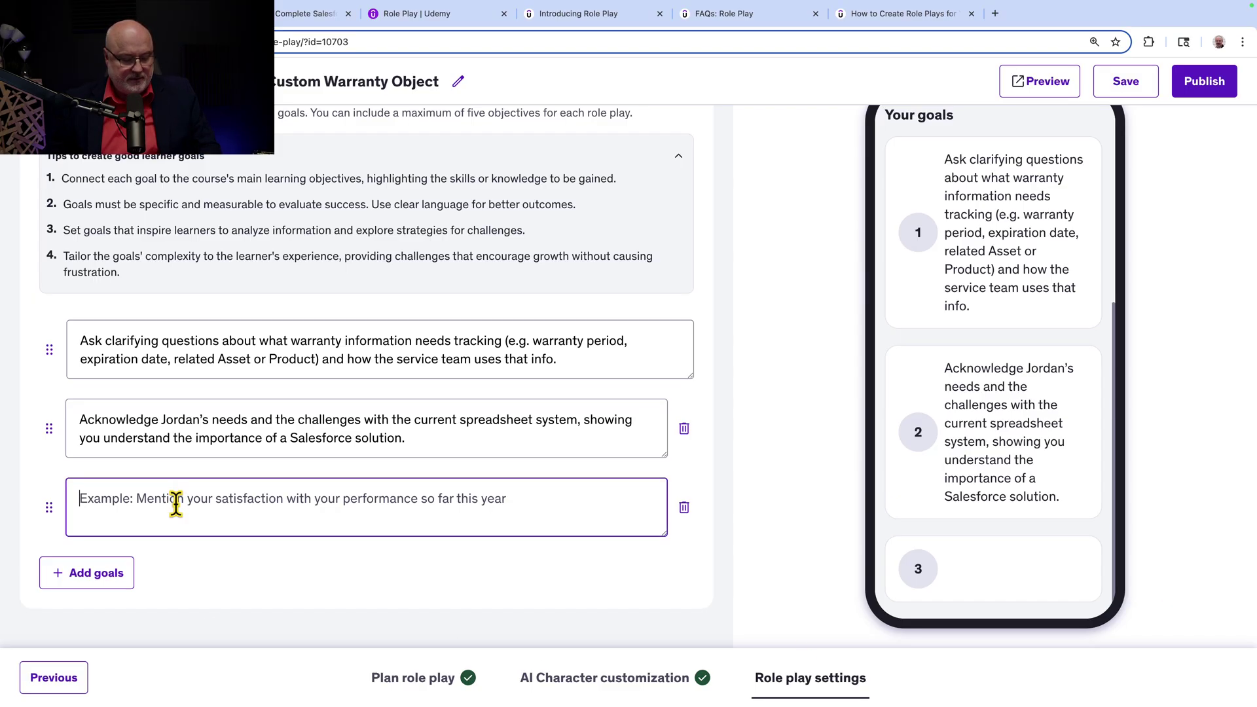
{"action": "type", "text": "Propose a solution such as creating a \"Warranty\" custom object with key fields and relating it to Assets or Accounts, and describe how a customized page layout or Lightning page will make it easy for the team to view and update warranty details."}
{"action": "key", "text": "BackSpace"}
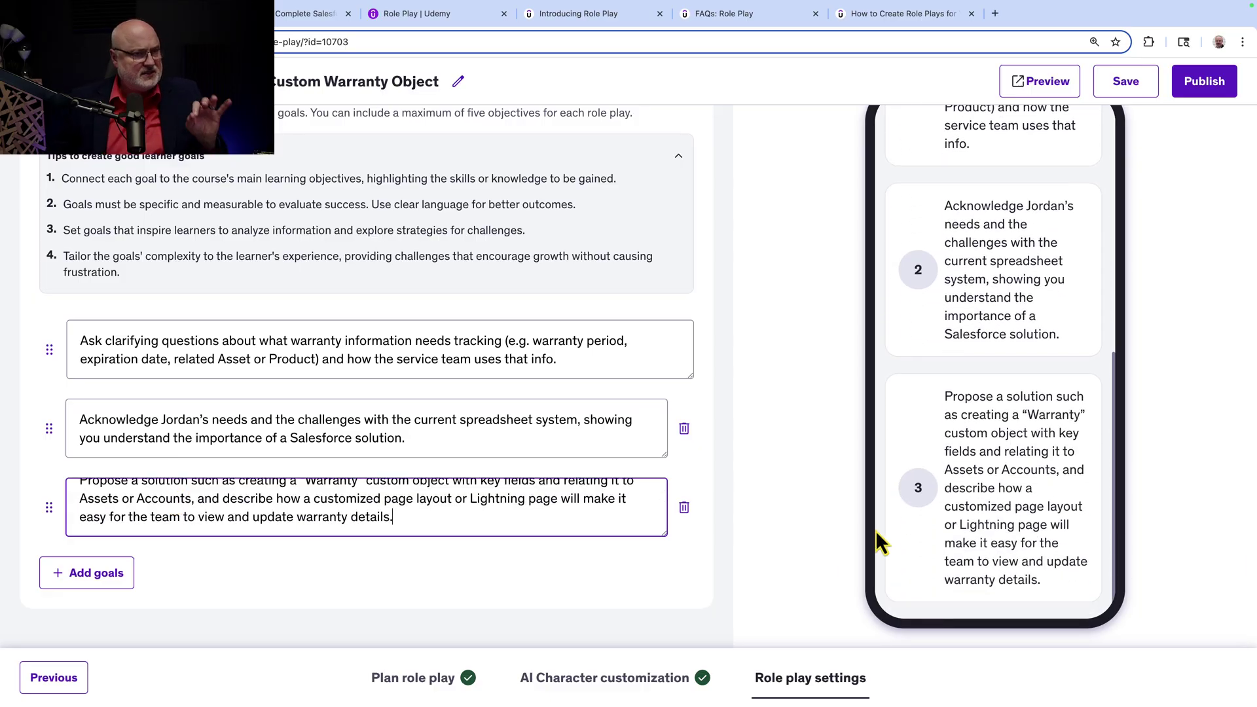
{"action": "scroll", "coordinate": [314, 429], "scroll_direction": "up", "scroll_amount": 2}
{"action": "scroll", "coordinate": [326, 429], "scroll_direction": "down", "scroll_amount": 2}
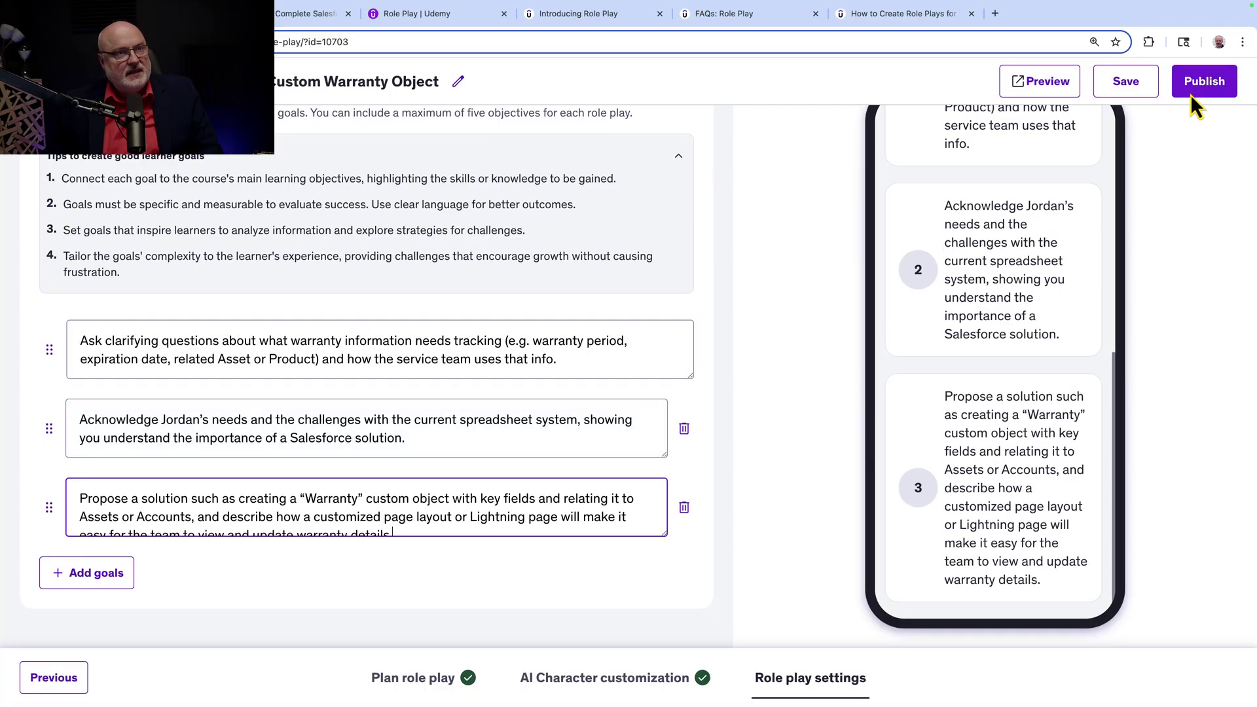
Save the role play, preview it as a learner, and permanently dismiss the intro notice.
{"action": "left_click", "coordinate": [1127, 83]}
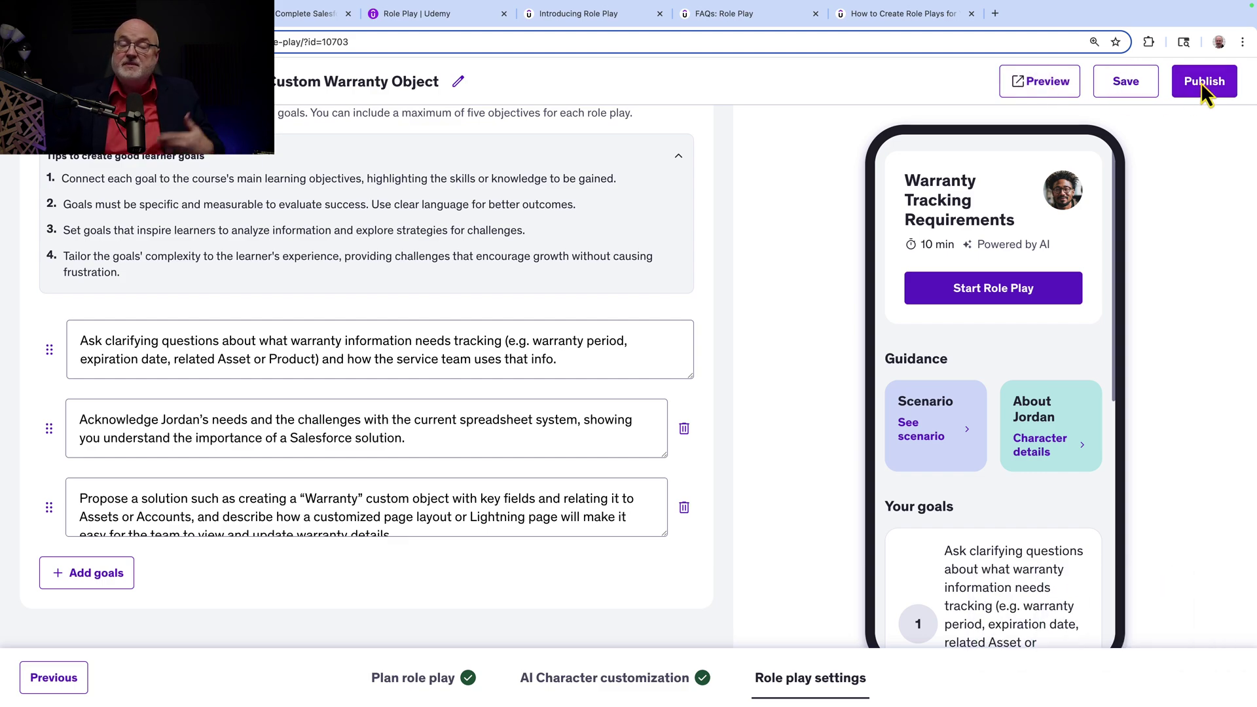
{"action": "left_click", "coordinate": [1059, 86]}
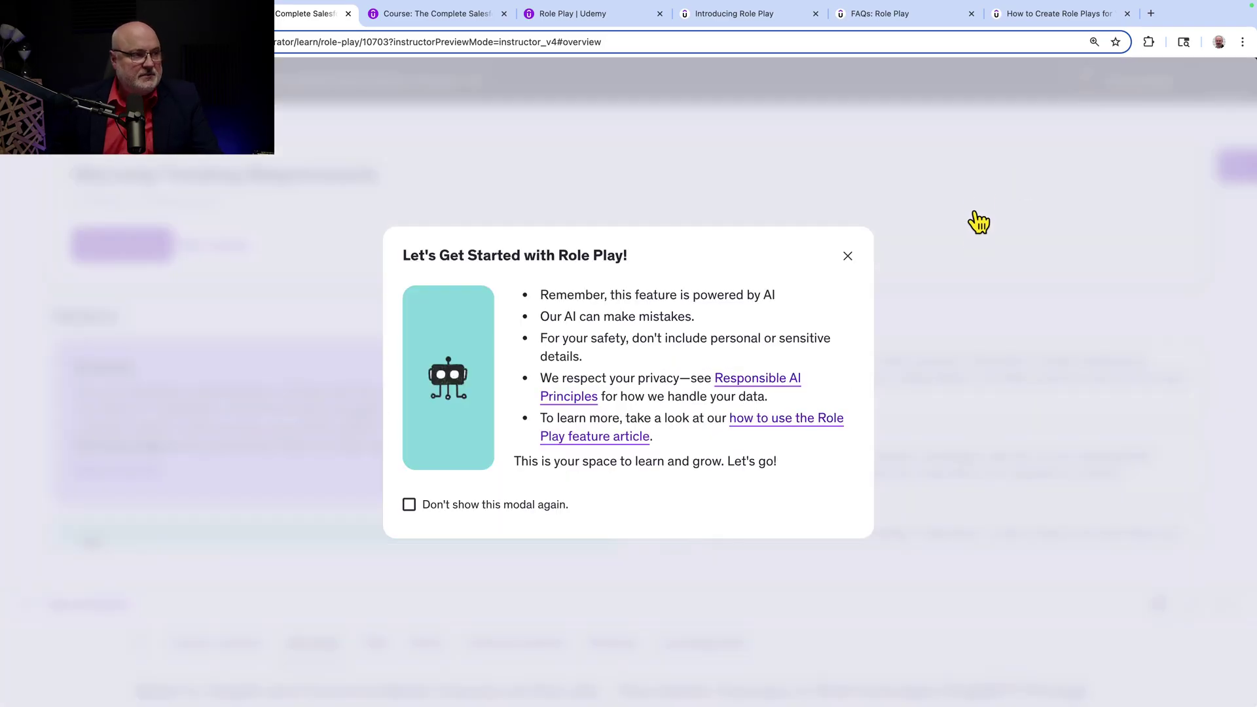
{"action": "left_click", "coordinate": [409, 506]}
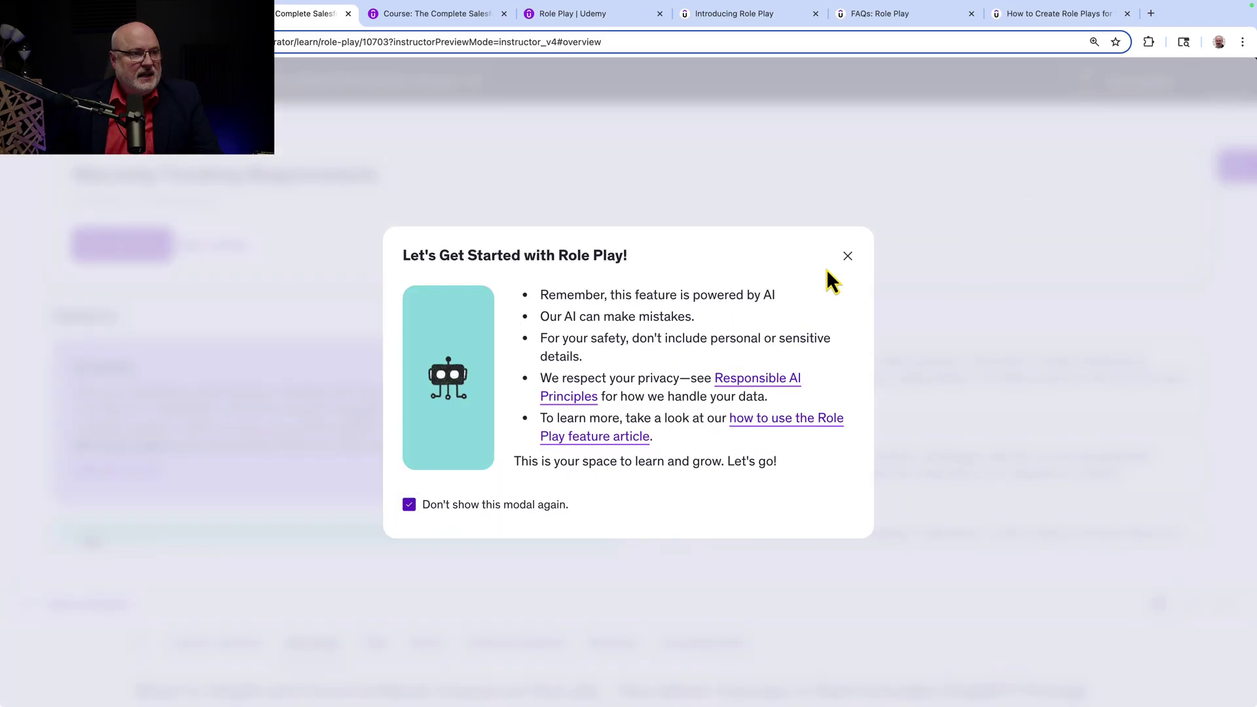
{"action": "left_click", "coordinate": [848, 256]}
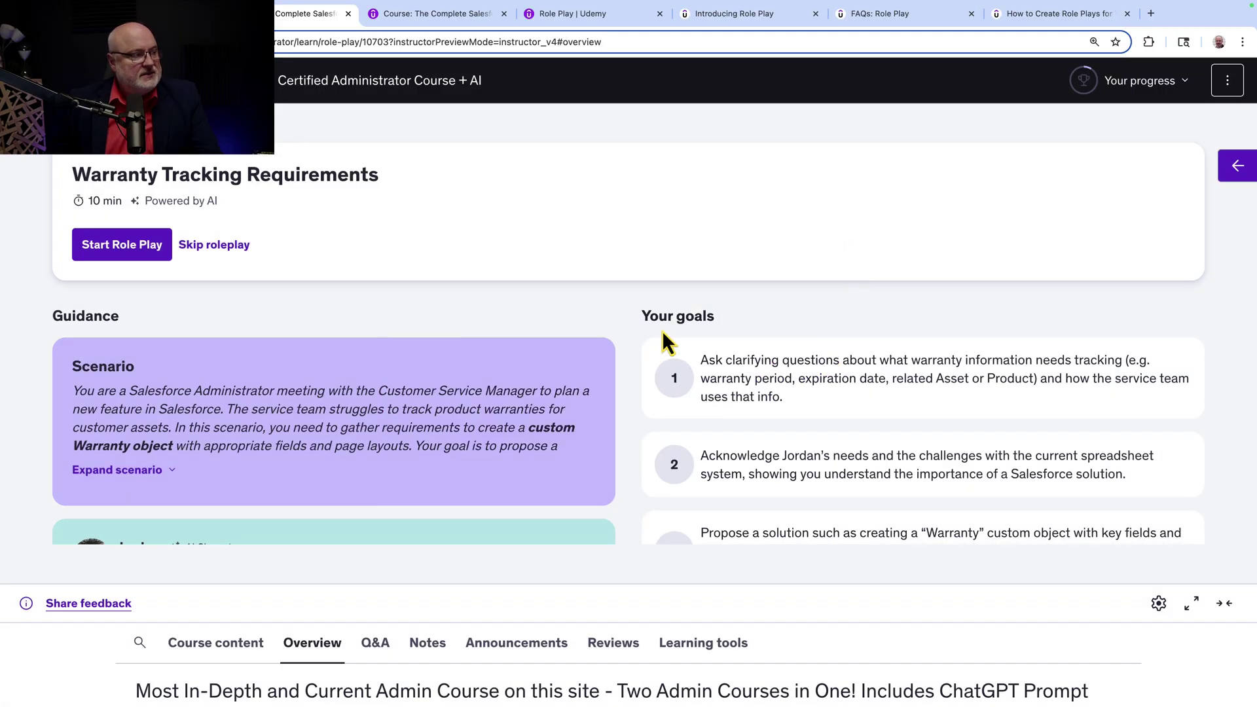
{"action": "scroll", "coordinate": [586, 381], "scroll_direction": "down", "scroll_amount": 5}
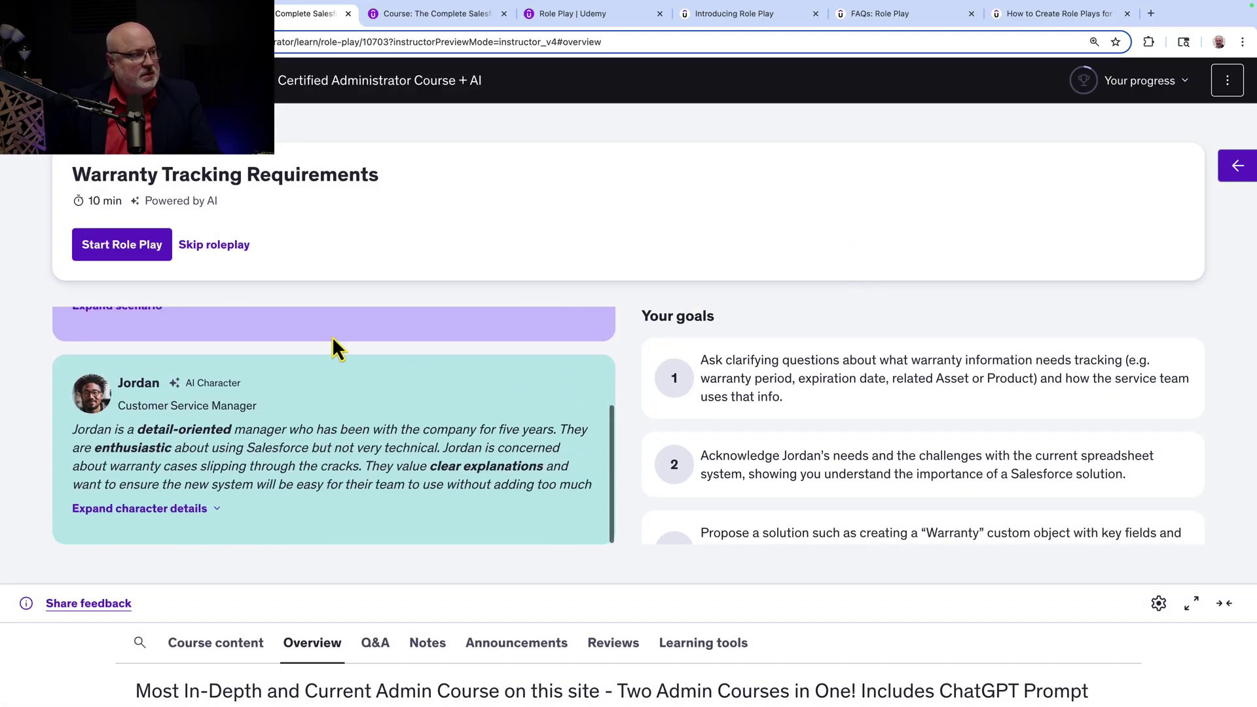
Start the conversation with Jordan and record a spoken reply about warranty tracking.
{"action": "left_click", "coordinate": [132, 243]}
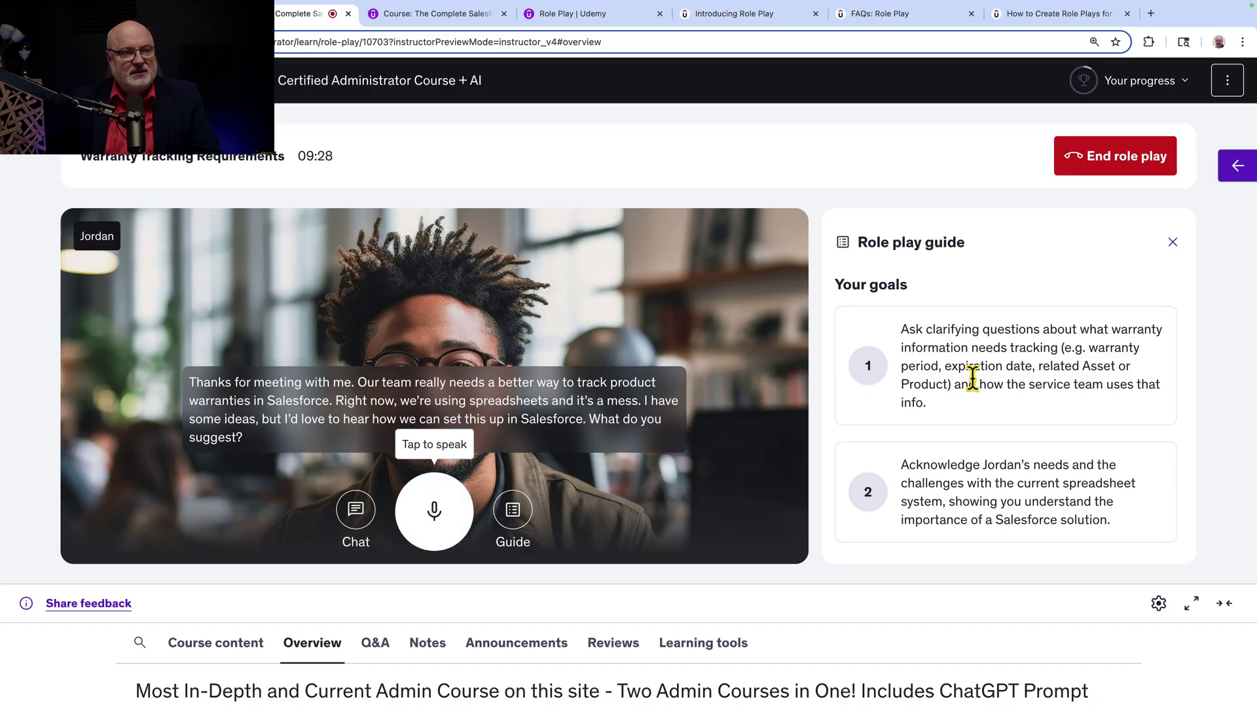
{"action": "scroll", "coordinate": [973, 379], "scroll_direction": "down", "scroll_amount": 3}
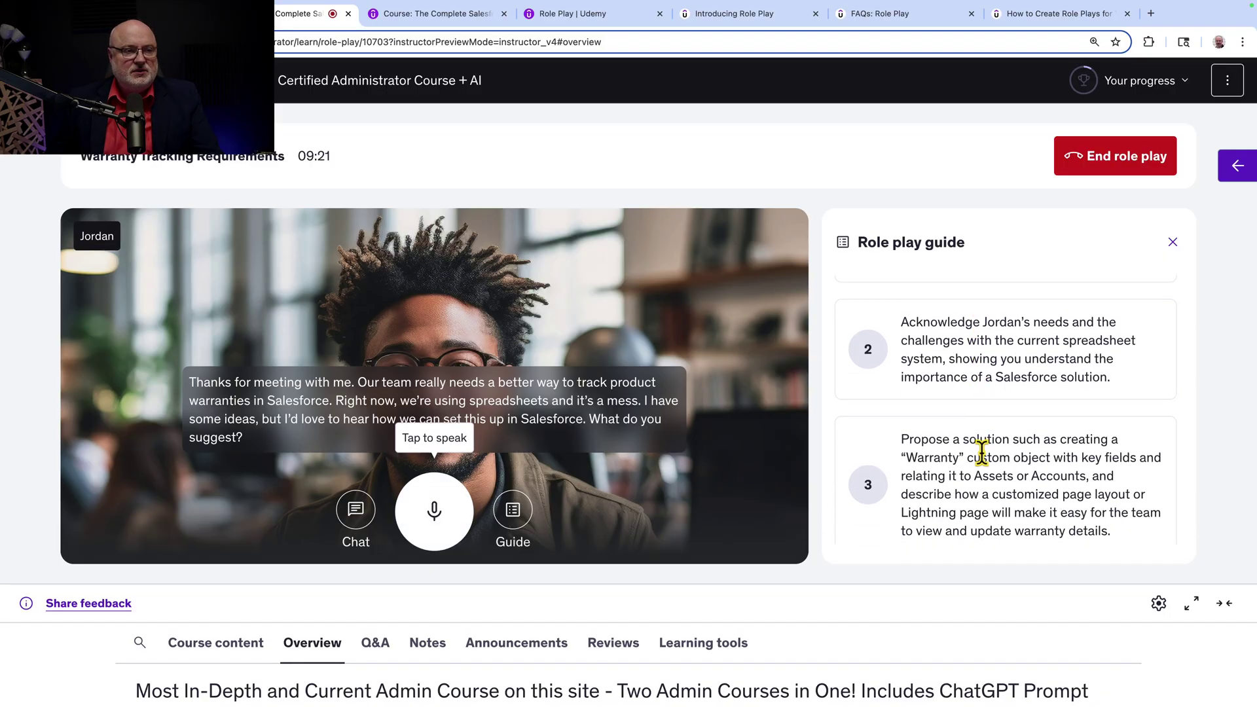
{"action": "left_click", "coordinate": [432, 524]}
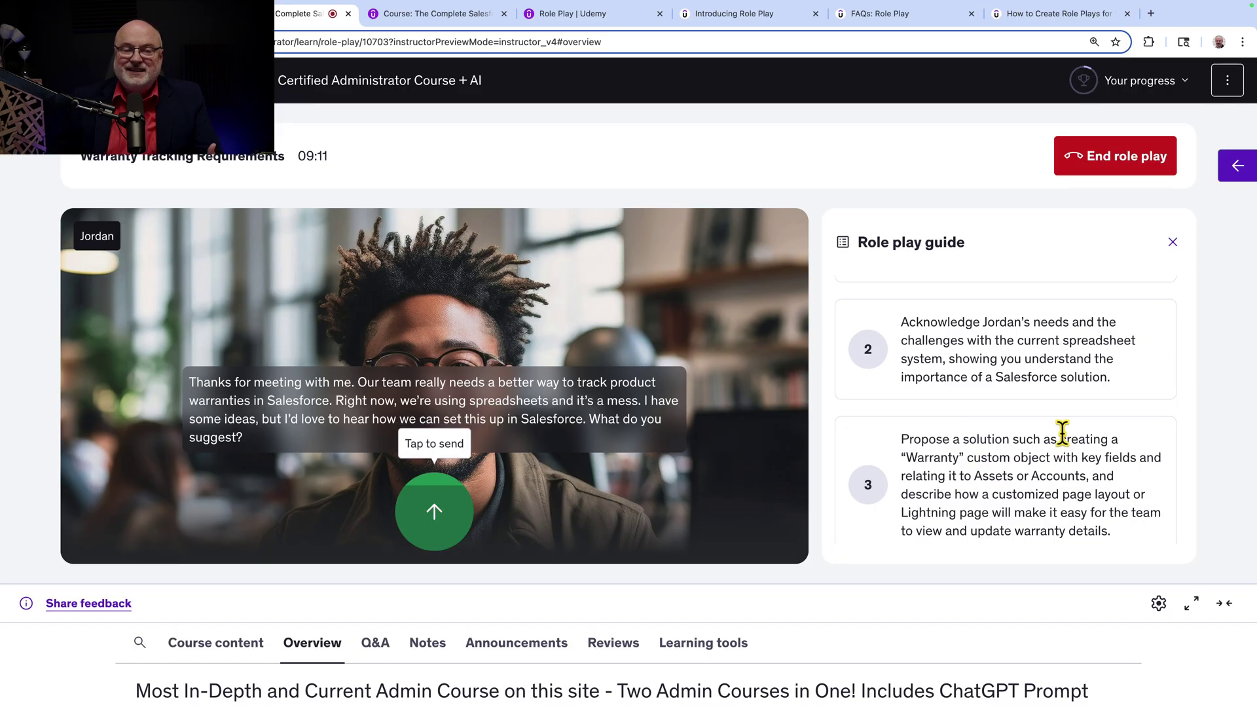
{"action": "scroll", "coordinate": [1061, 435], "scroll_direction": "up", "scroll_amount": 3}
{"action": "scroll", "coordinate": [1062, 435], "scroll_direction": "up", "scroll_amount": 1}
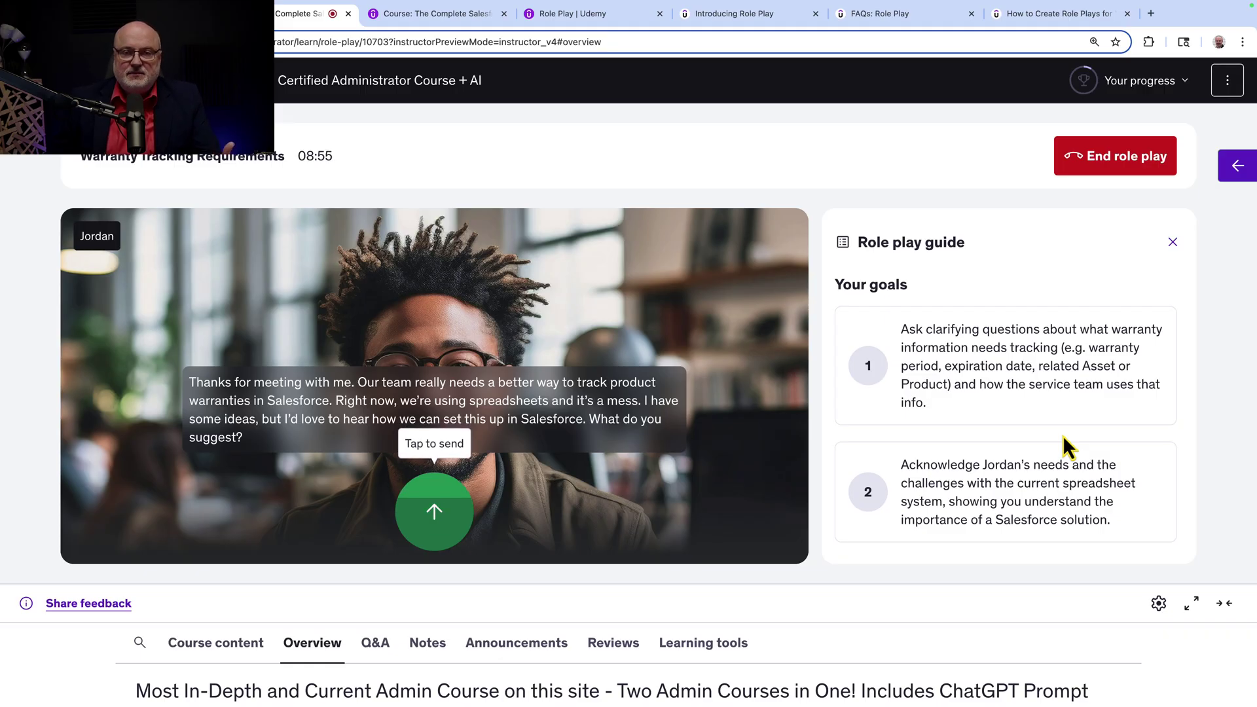
{"action": "scroll", "coordinate": [979, 432], "scroll_direction": "down", "scroll_amount": 1}
Send the recorded reply, then record again after Jordan describes warranty period, expiration and assets.
{"action": "scroll", "coordinate": [979, 432], "scroll_direction": "down", "scroll_amount": 2}
{"action": "left_click", "coordinate": [445, 507]}
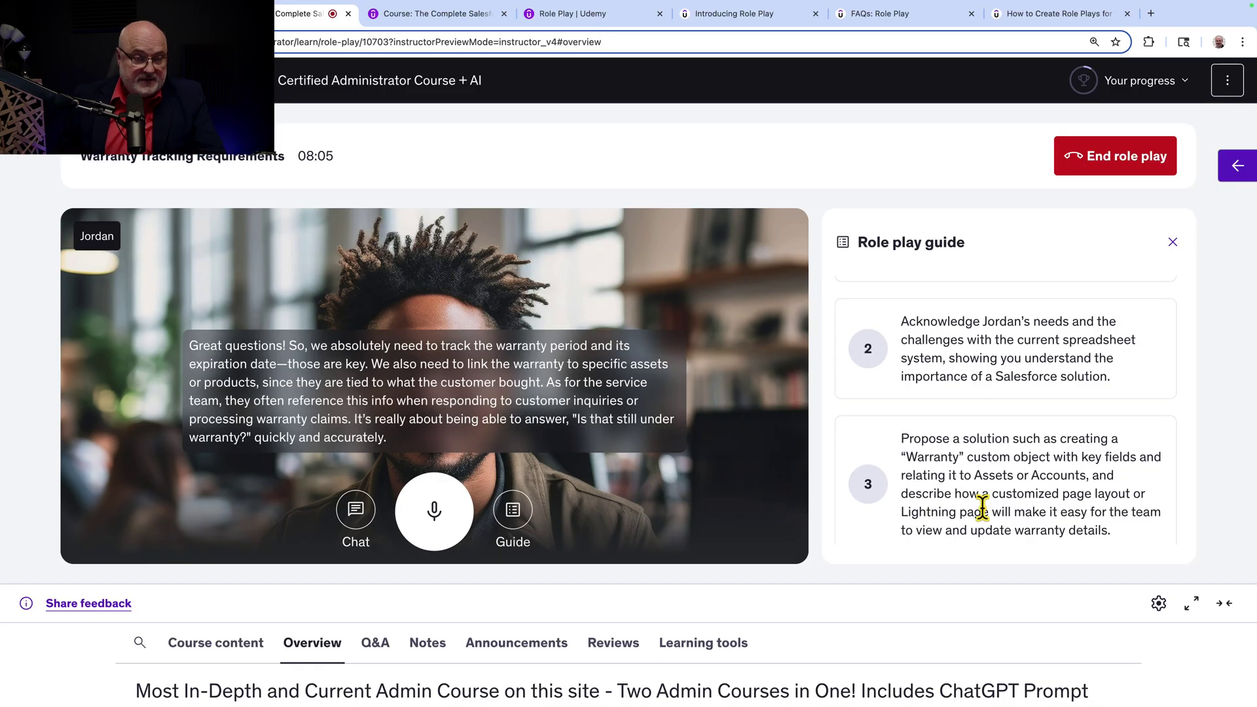
{"action": "left_click", "coordinate": [1031, 485]}
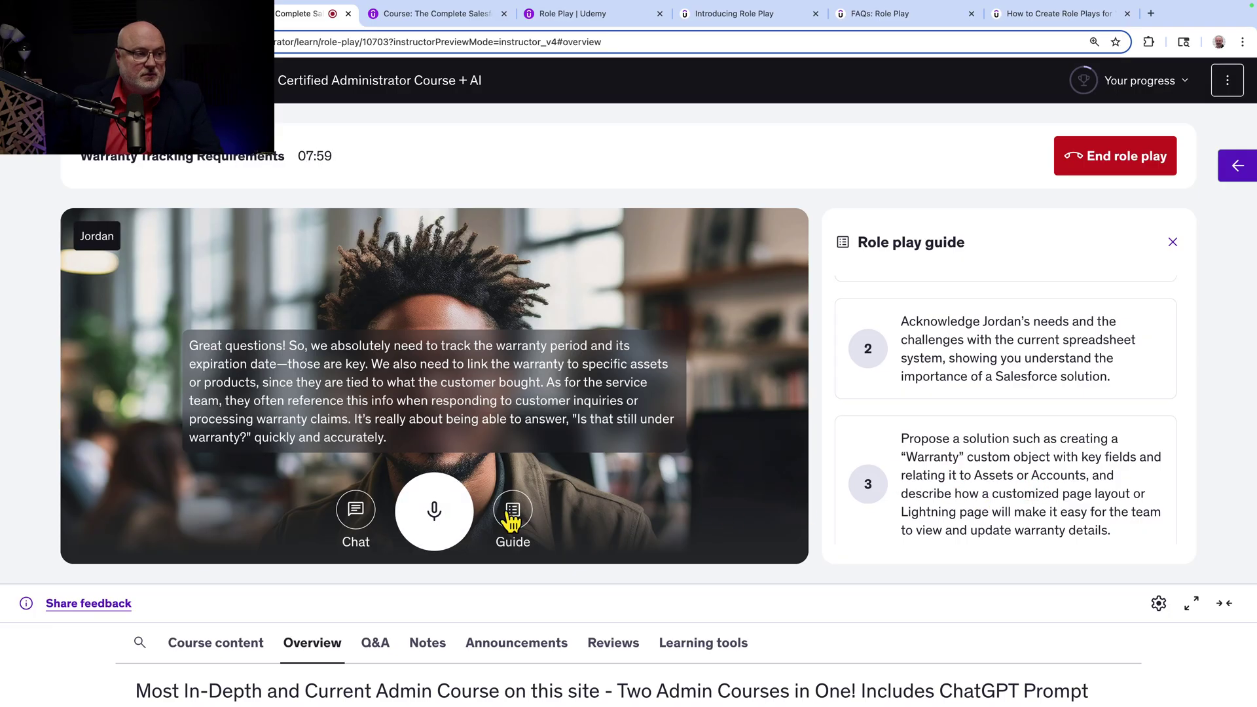
Record and send the Warranty object proposal to Jordan, then end the role play.
{"action": "left_click", "coordinate": [445, 528]}
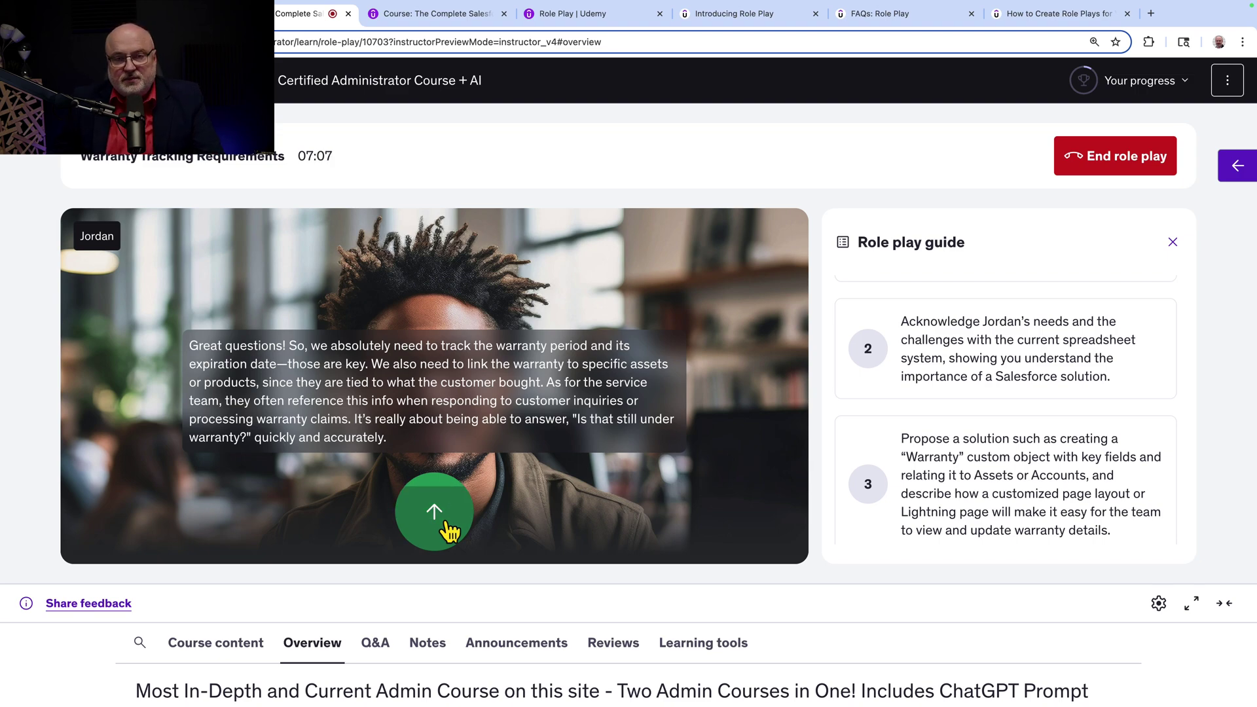
{"action": "left_click", "coordinate": [449, 529]}
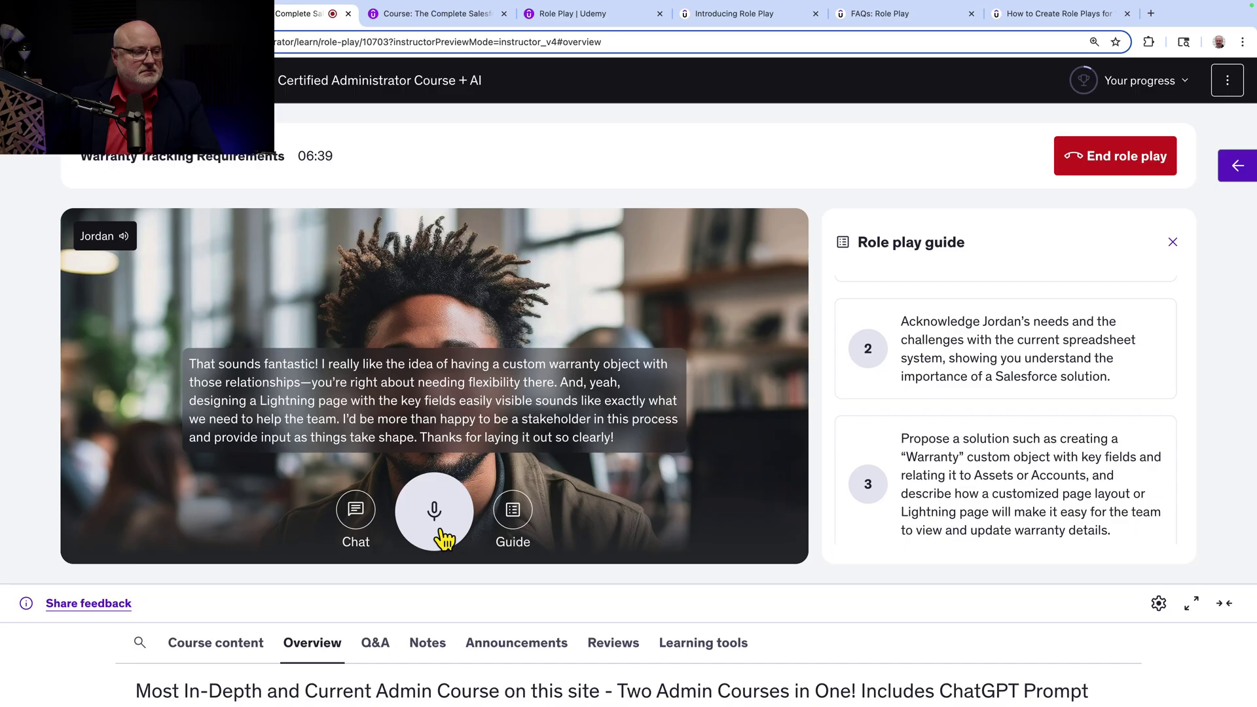
{"action": "left_click", "coordinate": [1096, 169]}
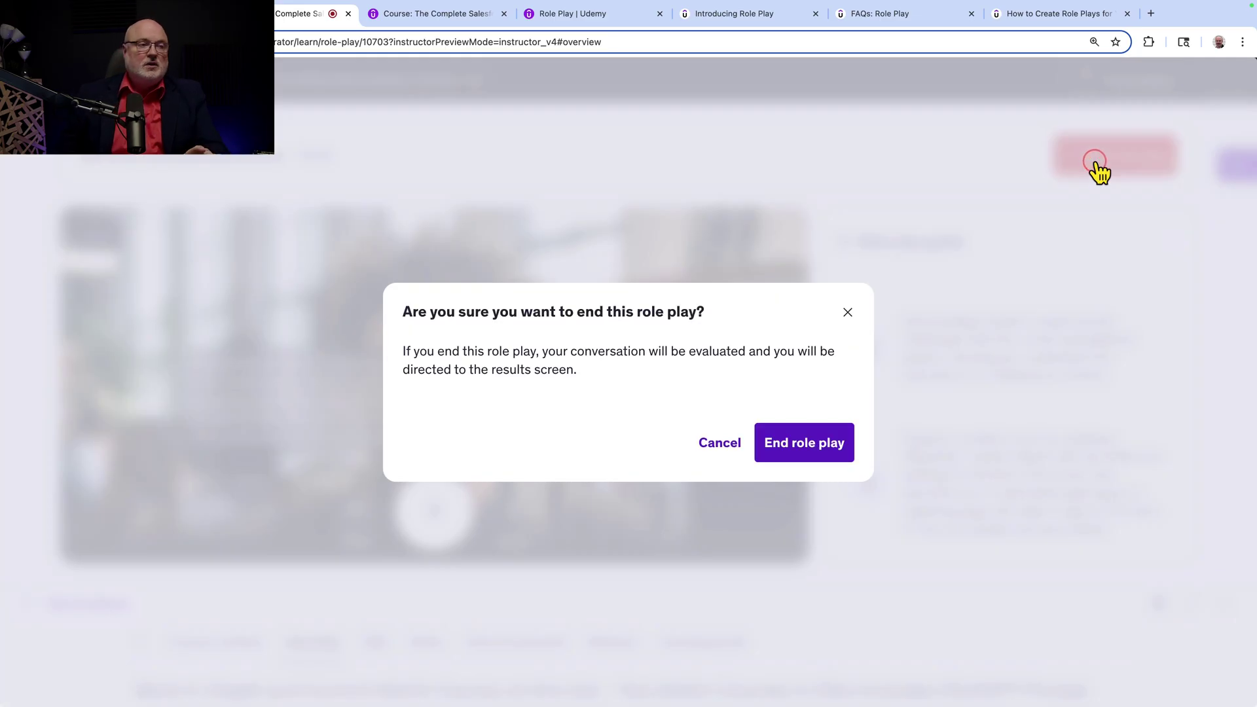
{"action": "left_click", "coordinate": [796, 451]}
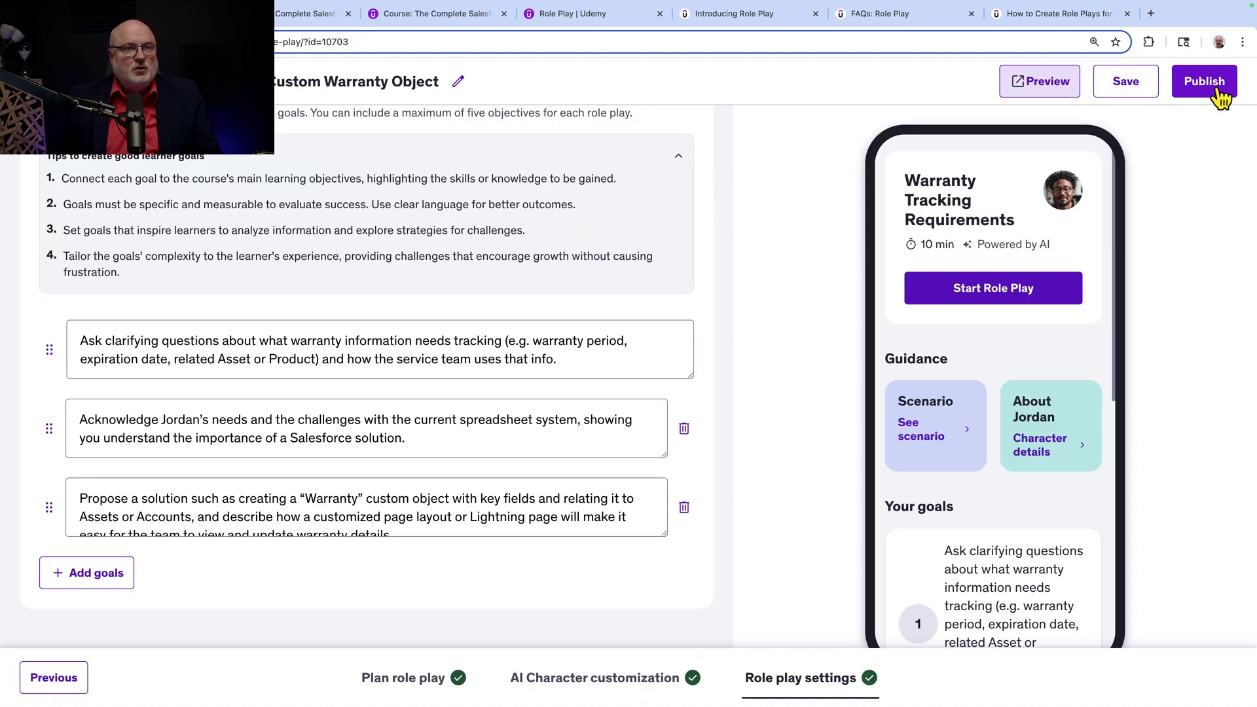
Publish the finished warranty role play to the course from its editor tab.
{"action": "left_click", "coordinate": [1216, 86]}
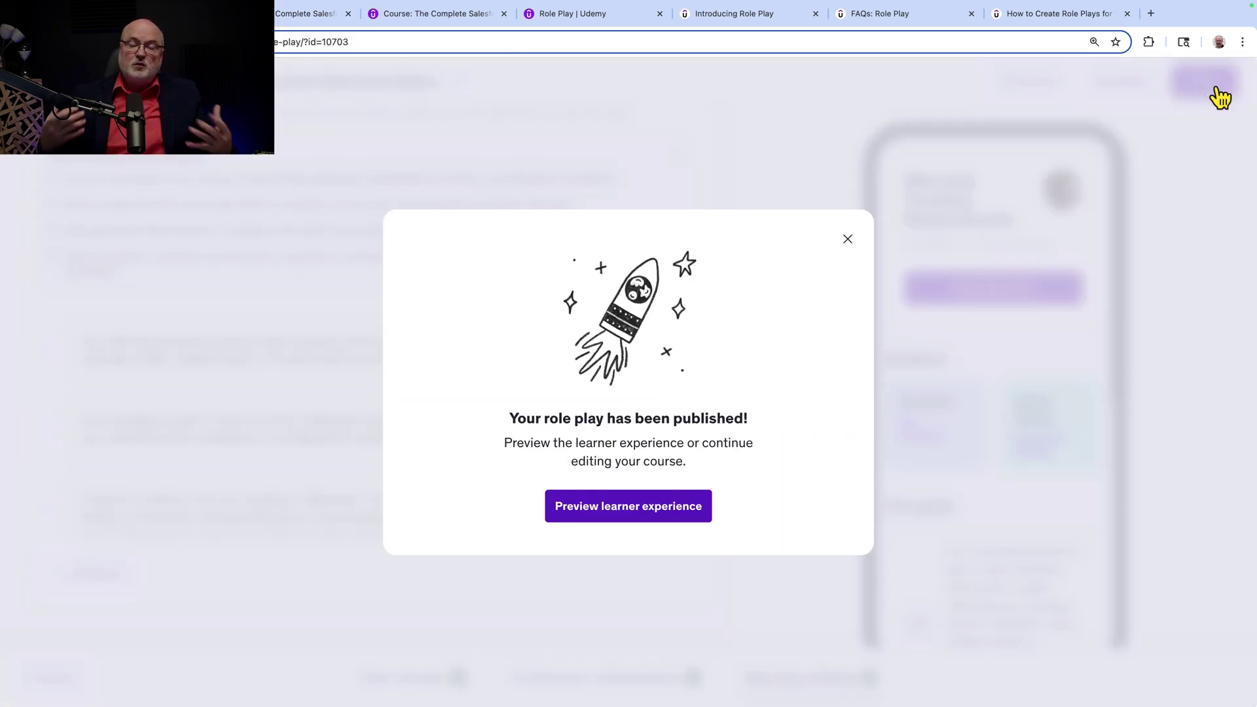